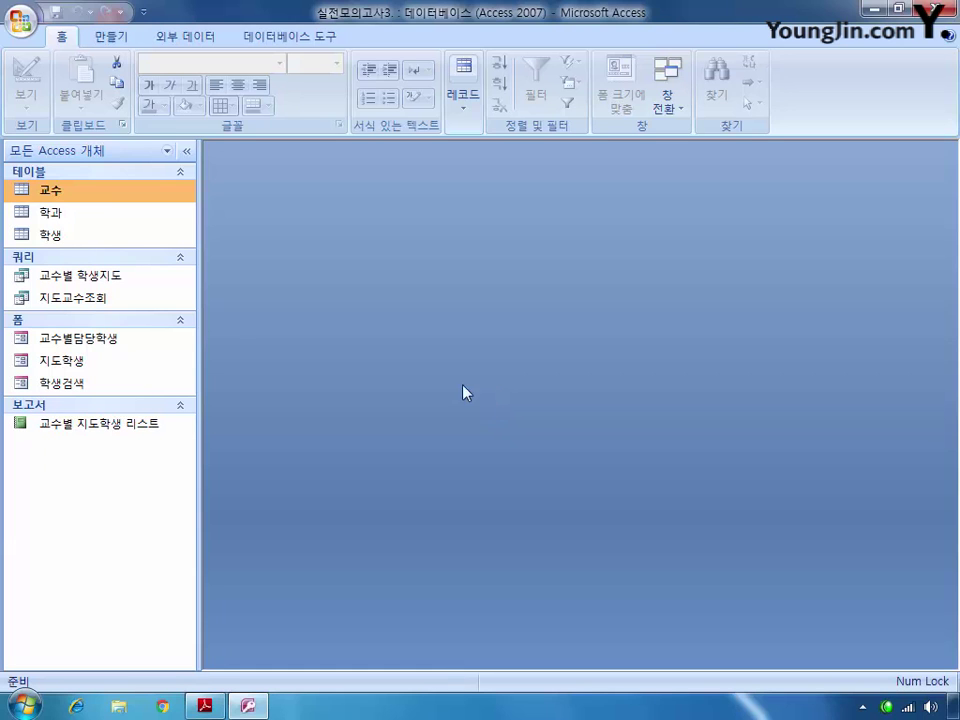
# Step: Open the 학생 table in Design view and make the 학번 field its primary key
pyautogui.click(61, 238)
pyautogui.rightClick(61, 238)
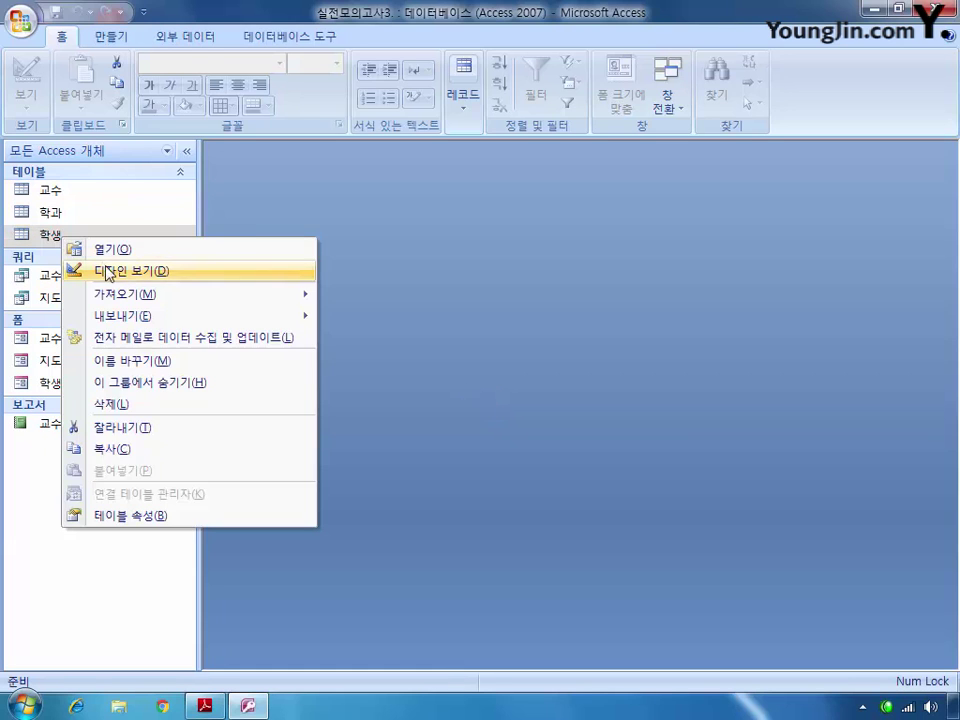
pyautogui.click(108, 271)
pyautogui.moveTo(435, 193); pyautogui.dragTo(435, 172)
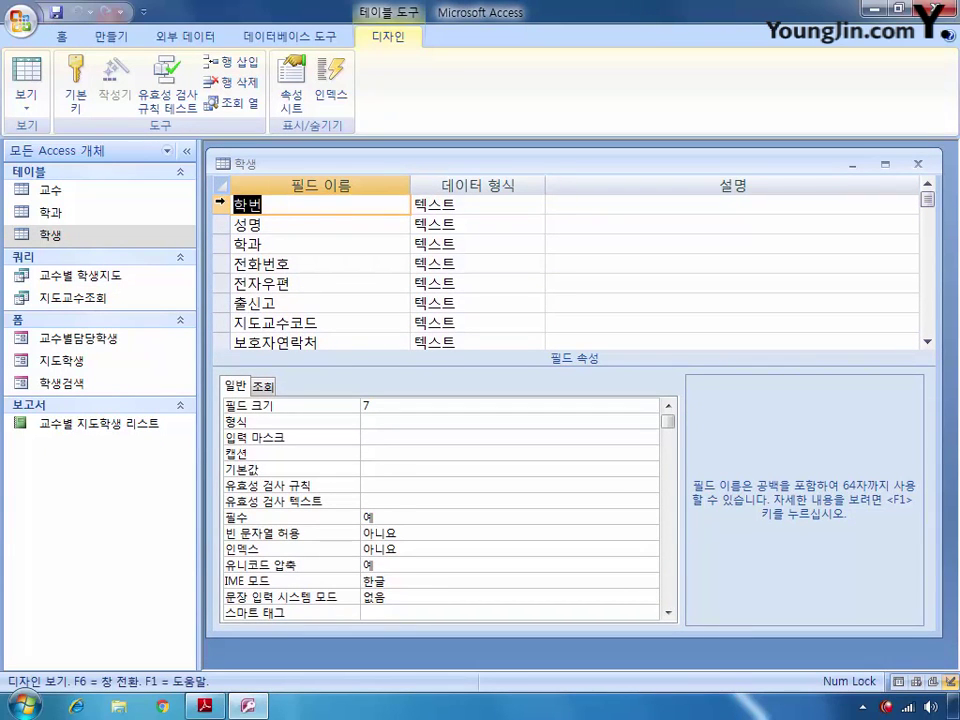
pyautogui.click(75, 84)
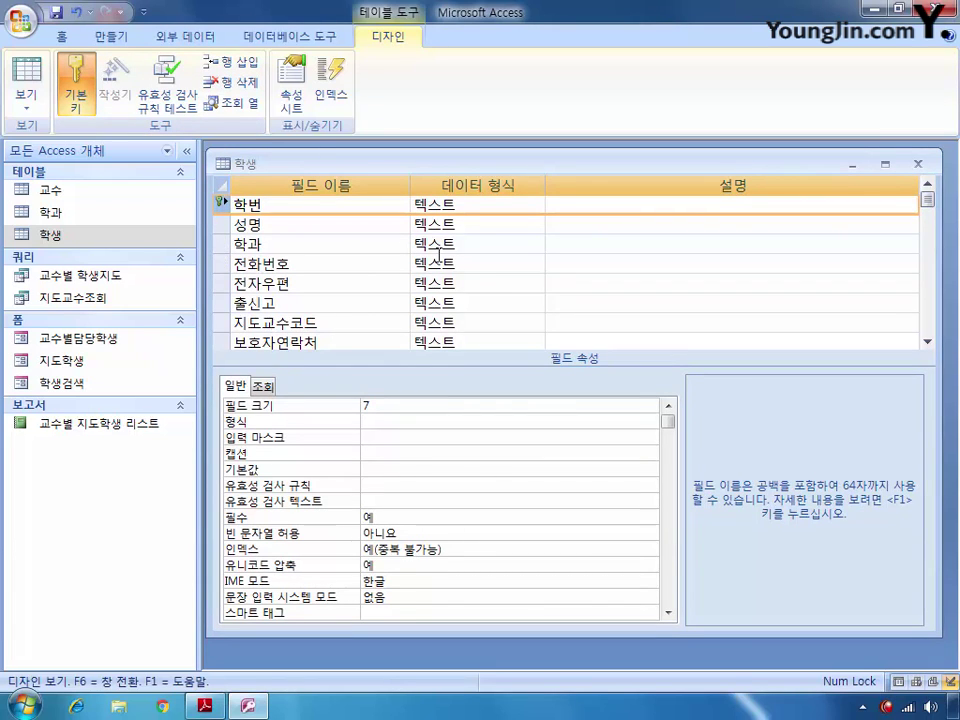
# Step: Set the 학번 field's validation rule to Len([학번])=7
pyautogui.click(368, 485)
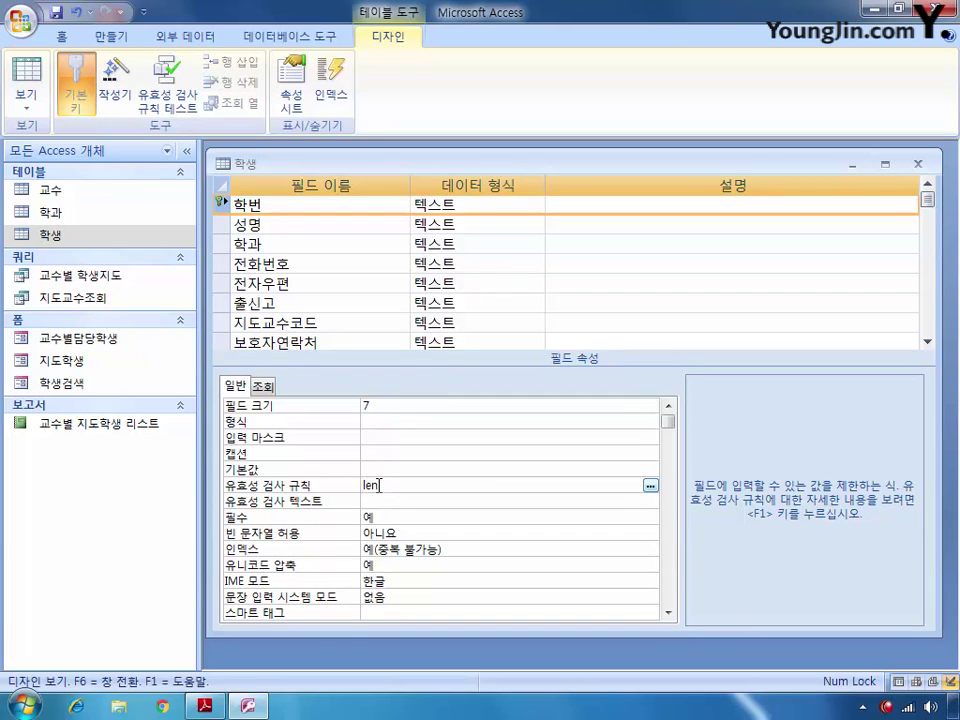
pyautogui.write('len[gkr')
pyautogui.press('BackSpace')
pyautogui.press('BackSpace')
pyautogui.press('BackSpace')
pyautogui.write('학번]')
# Step: Set the 성명 field's input mask to LL?? and the 전자우편 field's IME mode to 영숫자 반자
pyautogui.click(224, 225)
pyautogui.click(365, 437)
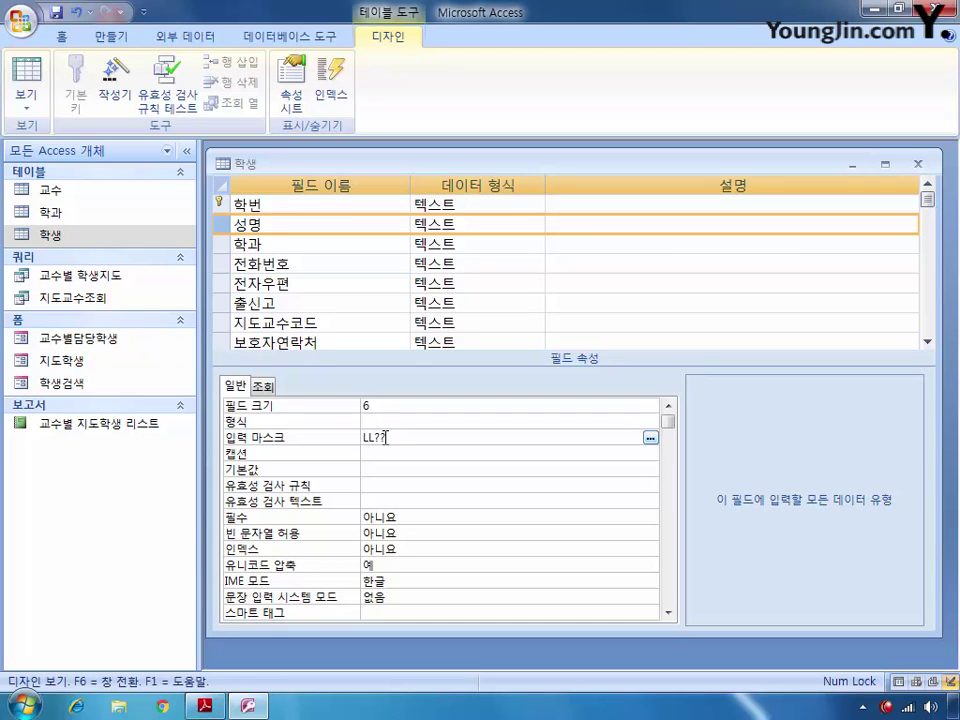
pyautogui.click(221, 283)
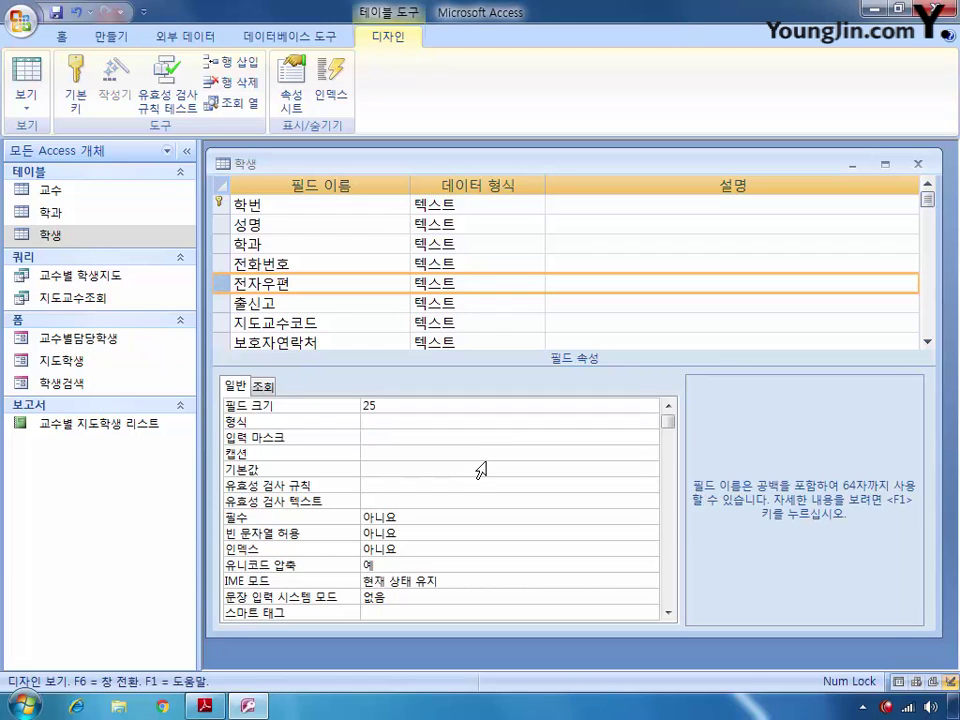
pyautogui.click(448, 581)
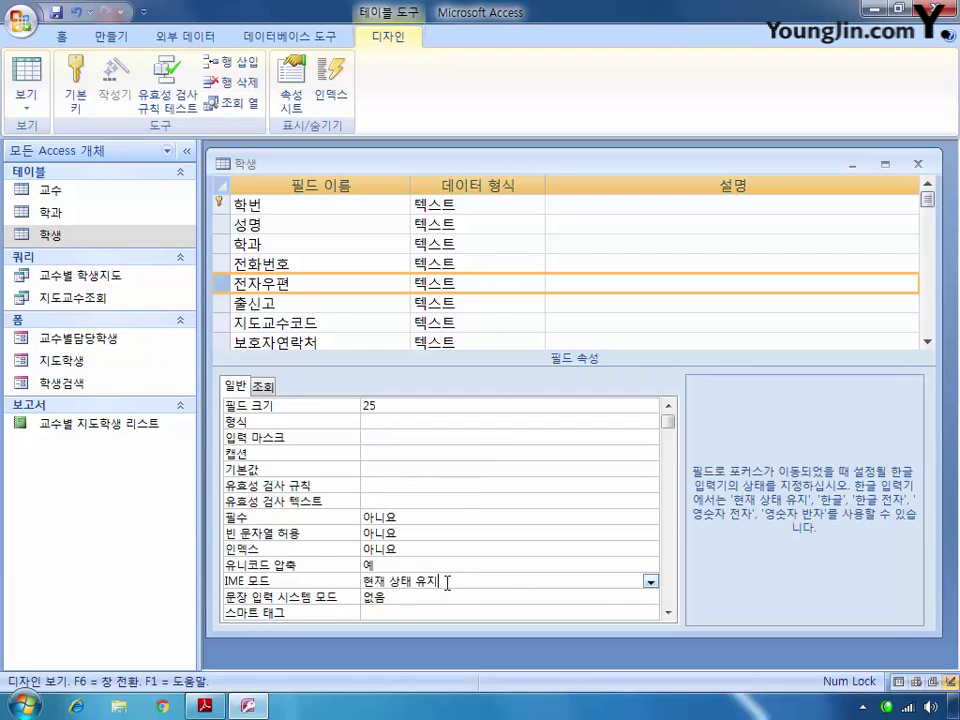
pyautogui.click(651, 581)
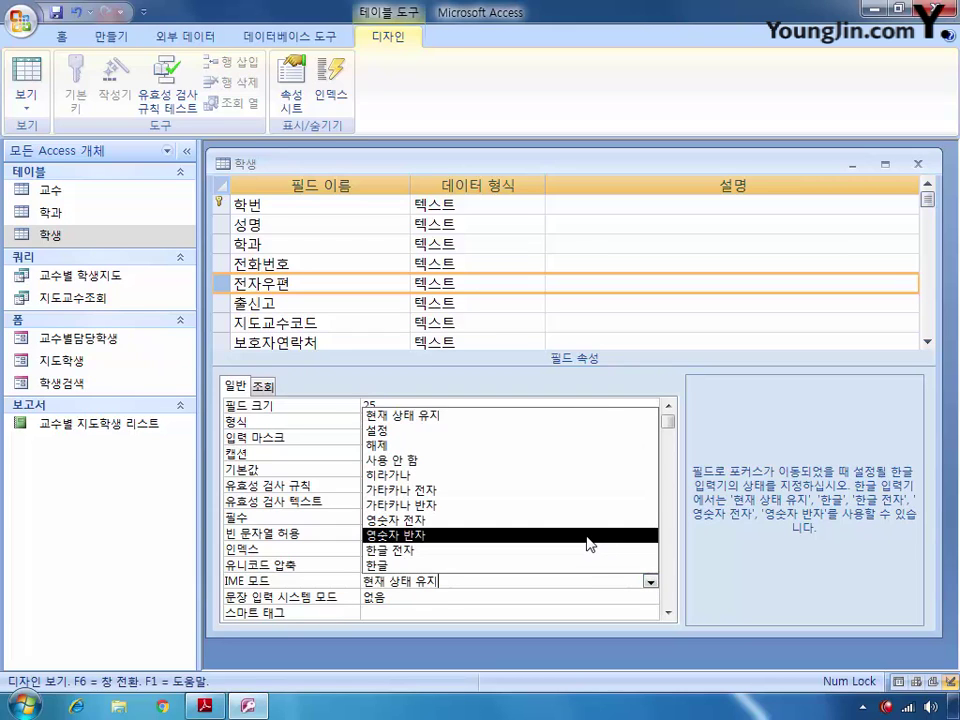
pyautogui.click(588, 535)
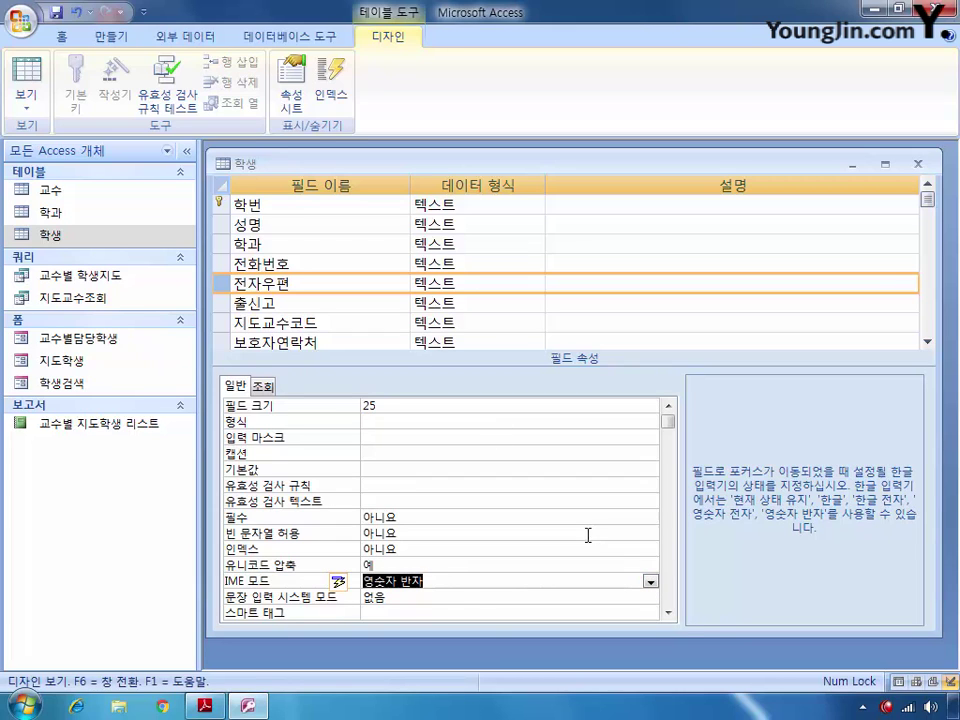
# Step: Set the index property of both the 성명 and 전자우편 fields to 예(중복 가능)
pyautogui.click(218, 223)
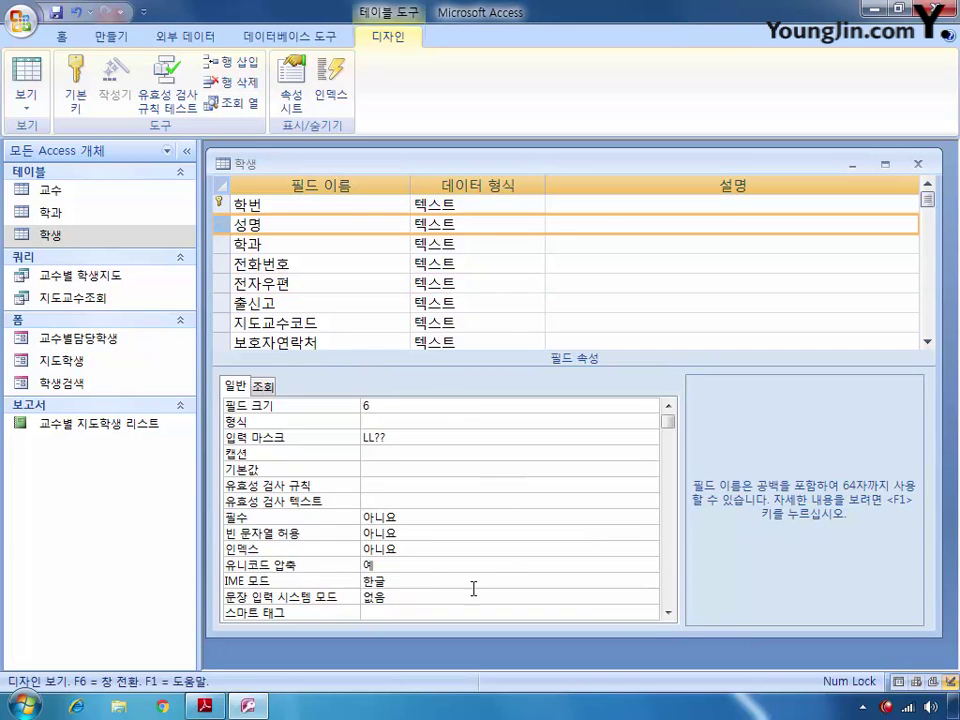
pyautogui.click(469, 549)
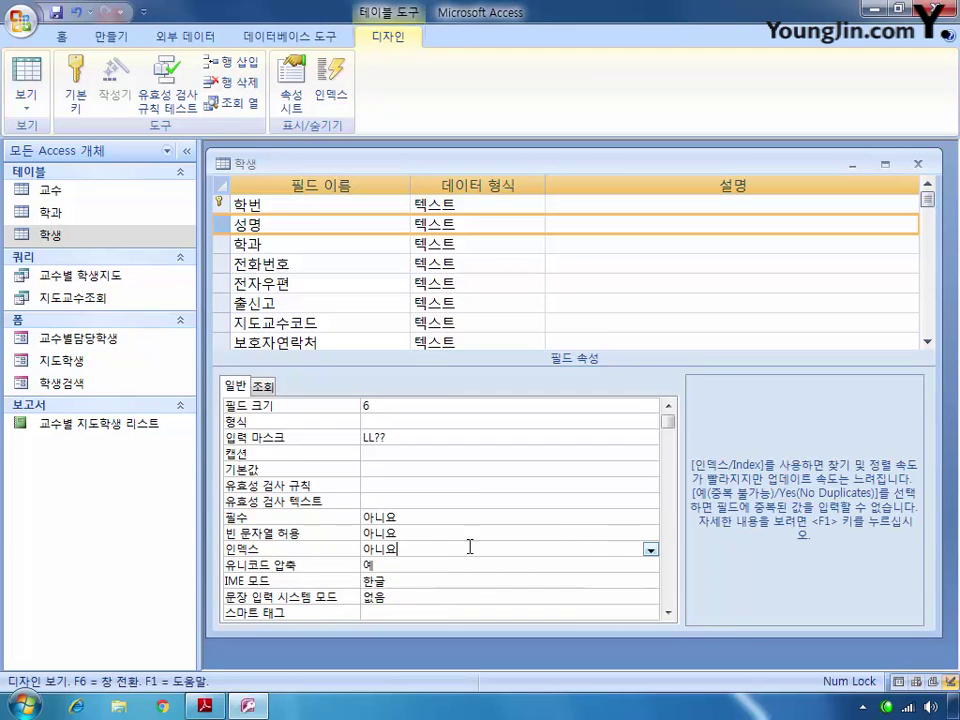
pyautogui.click(650, 549)
pyautogui.click(615, 580)
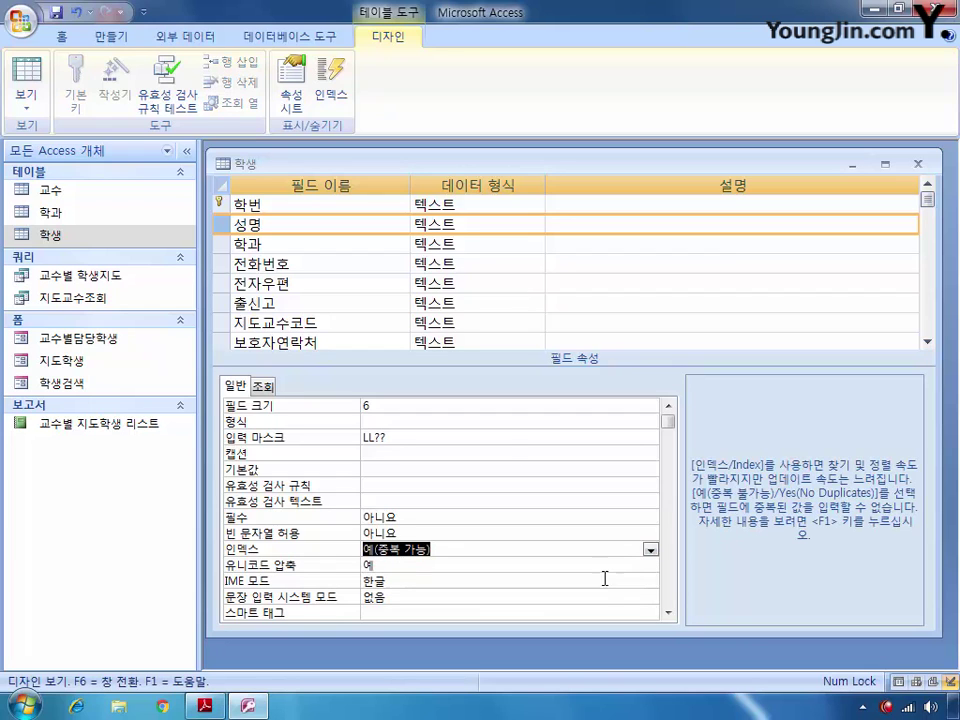
pyautogui.click(222, 283)
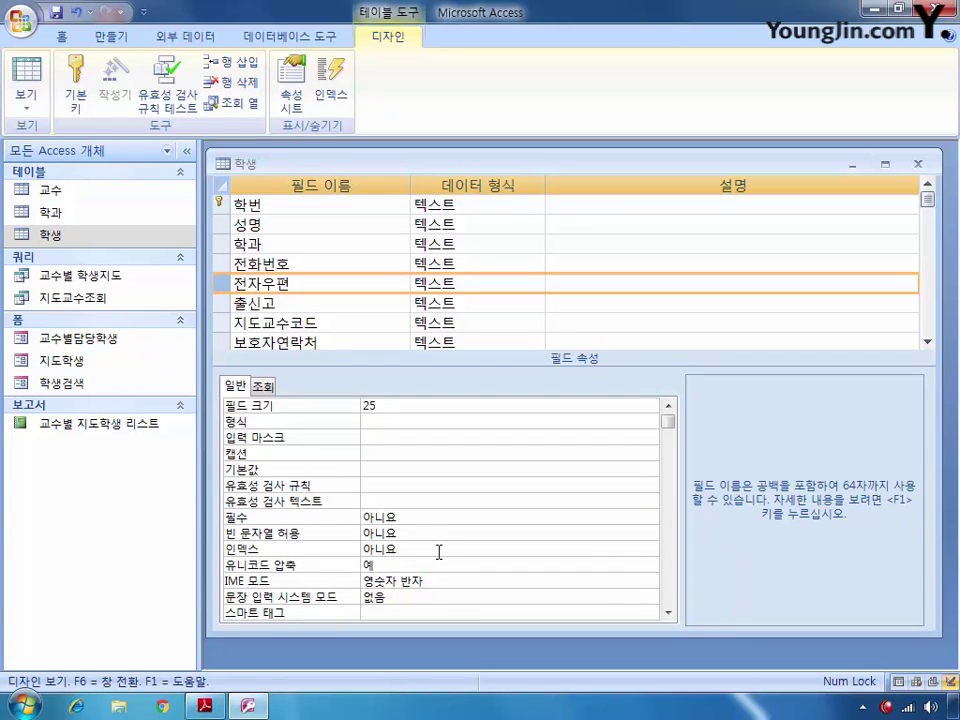
pyautogui.click(489, 550)
pyautogui.click(650, 549)
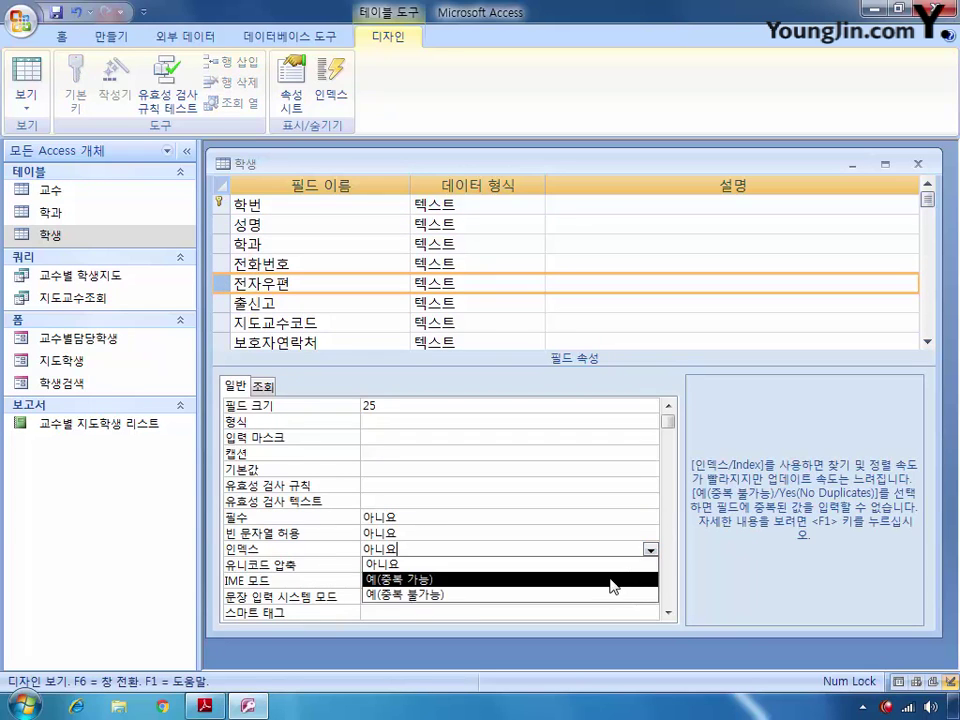
pyautogui.click(615, 580)
# Step: Close the 학생 table design, saving the changes and testing existing data against the new rules
pyautogui.click(917, 163)
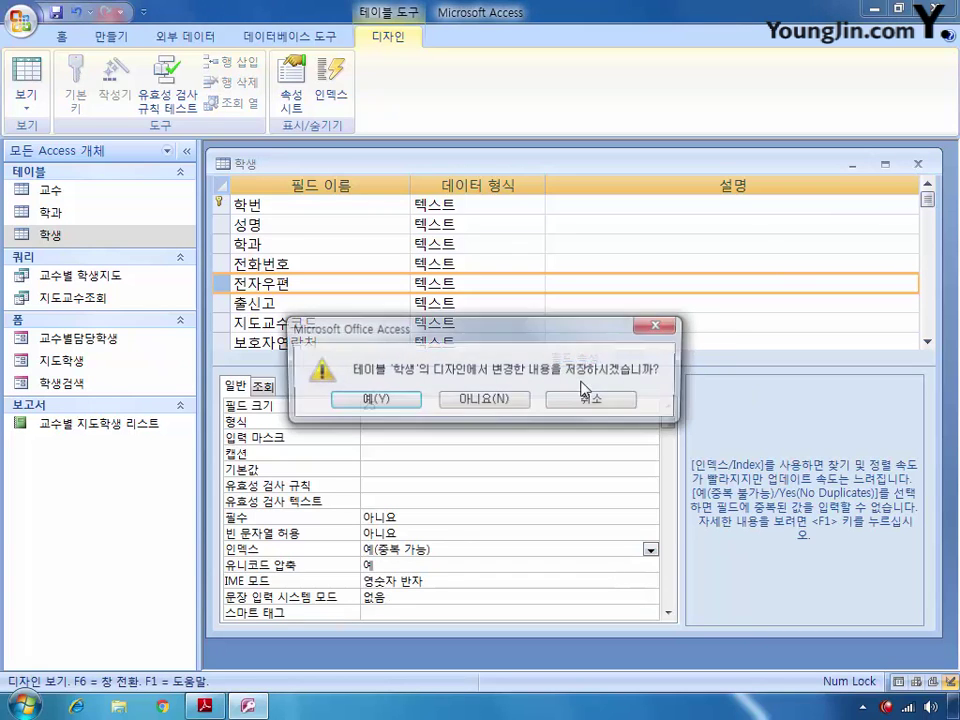
pyautogui.click(375, 400)
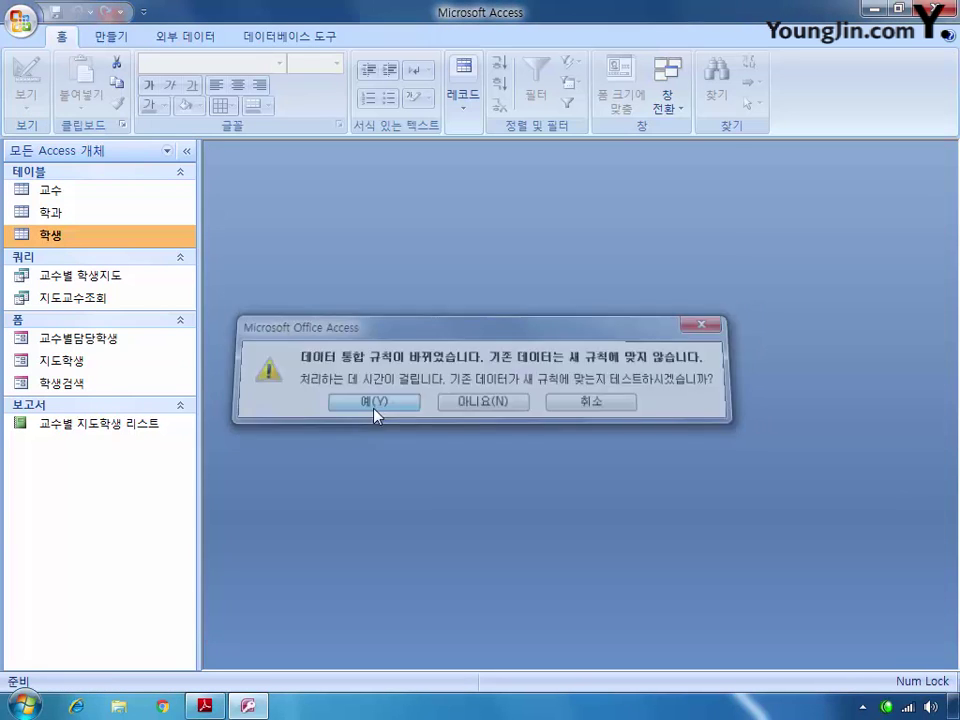
pyautogui.click(373, 402)
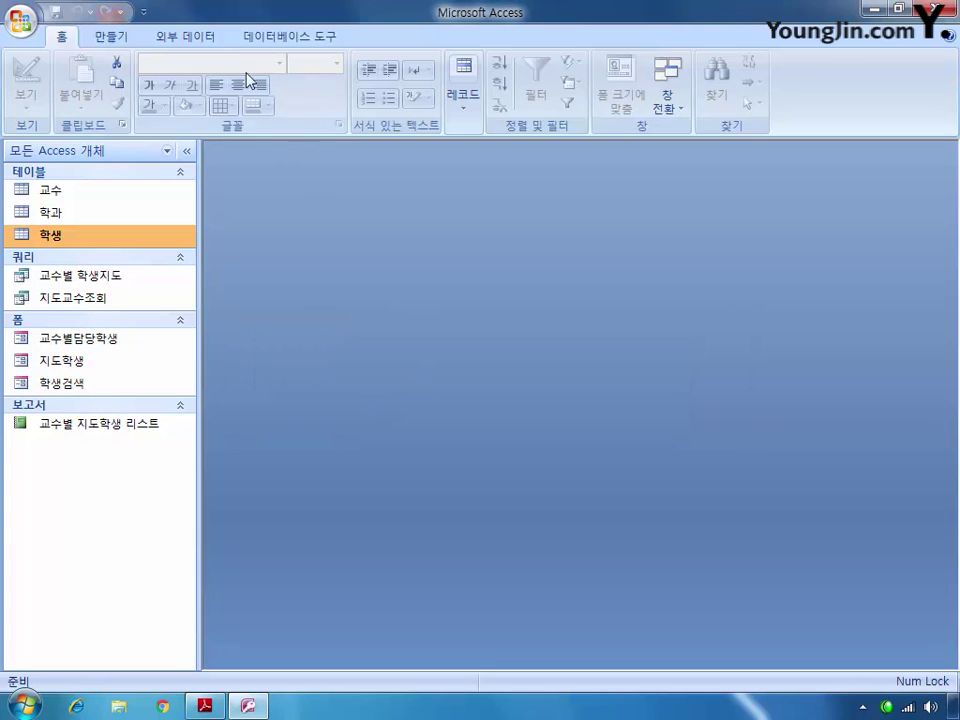
# Step: Open the Relationships window and add the 교수, 학과 and 학생 tables to it
pyautogui.click(127, 36)
pyautogui.click(278, 38)
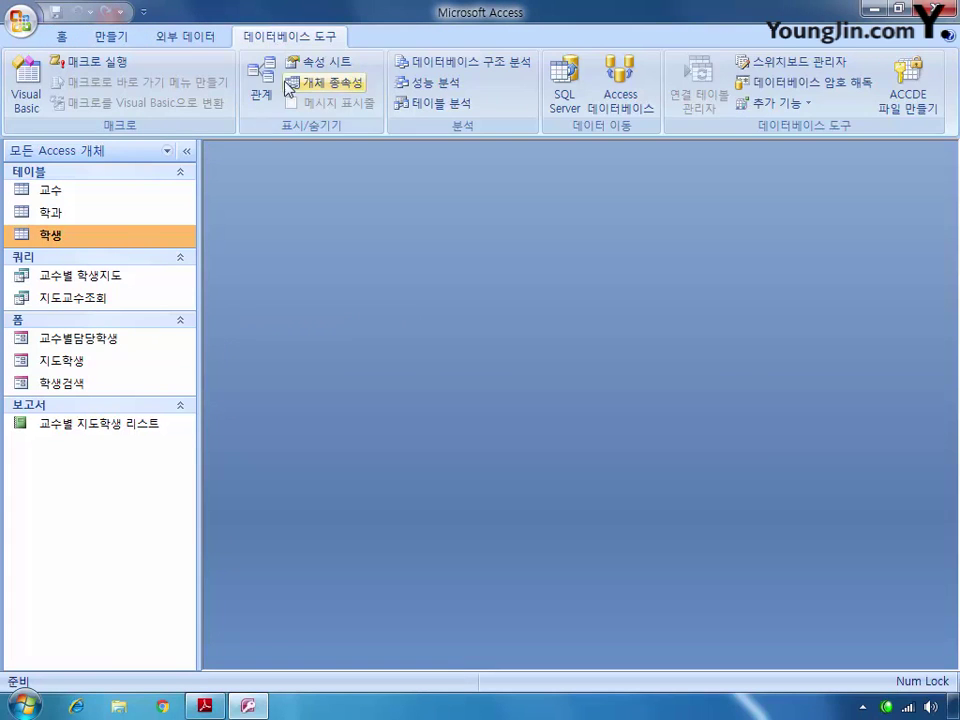
pyautogui.click(262, 82)
pyautogui.rightClick(418, 290)
pyautogui.click(443, 294)
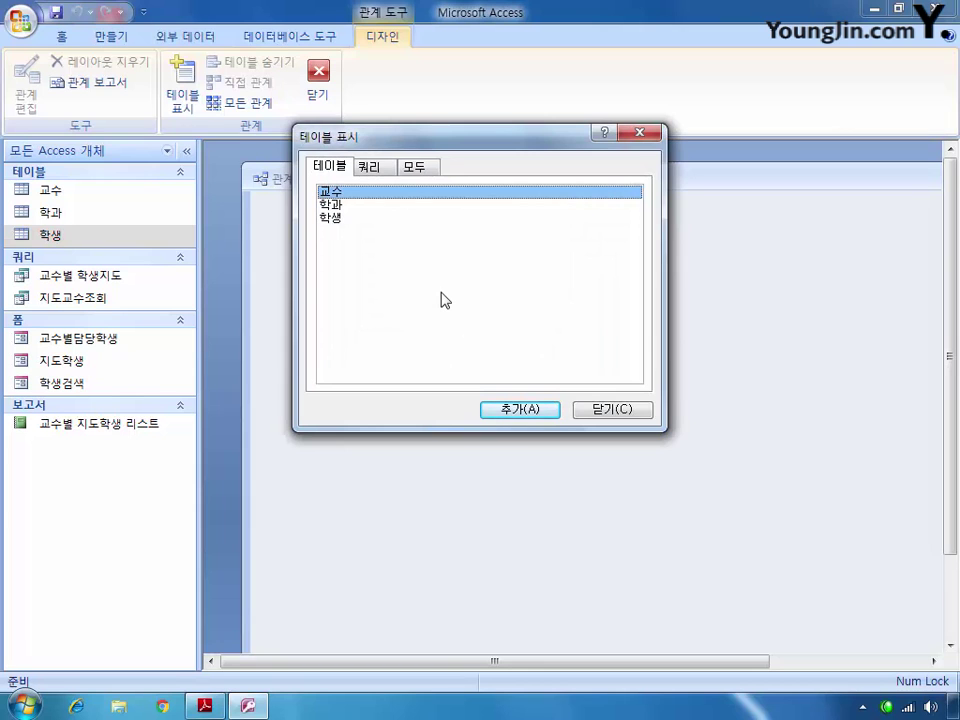
pyautogui.keyDown('shift'); pyautogui.click(334, 206); pyautogui.keyUp('shift')
pyautogui.keyDown('shift'); pyautogui.click(334, 217); pyautogui.keyUp('shift')
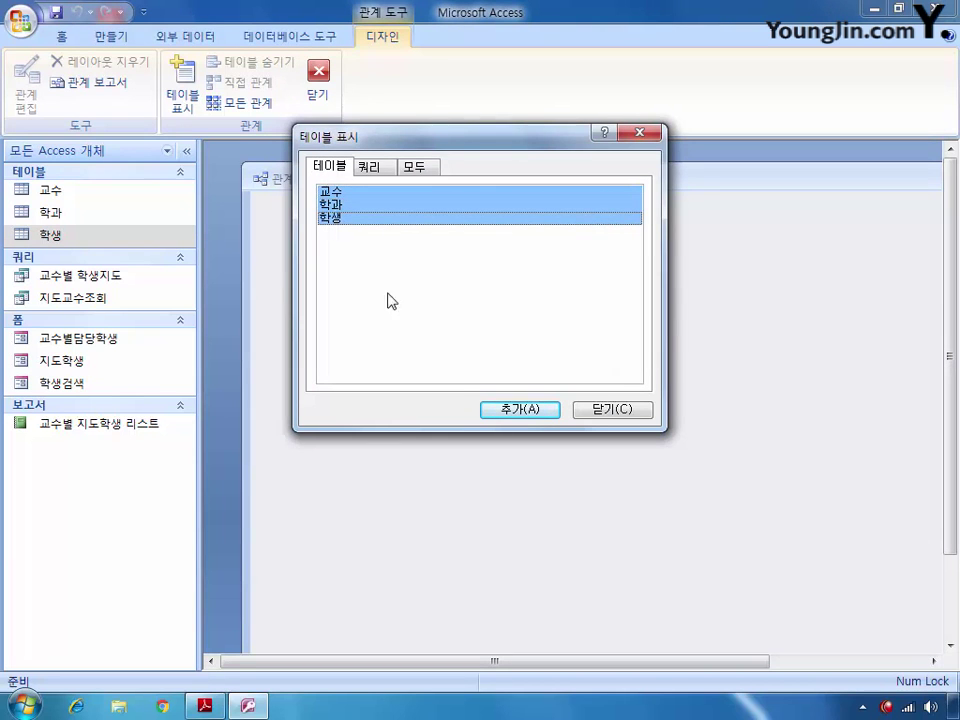
pyautogui.click(528, 412)
pyautogui.click(634, 411)
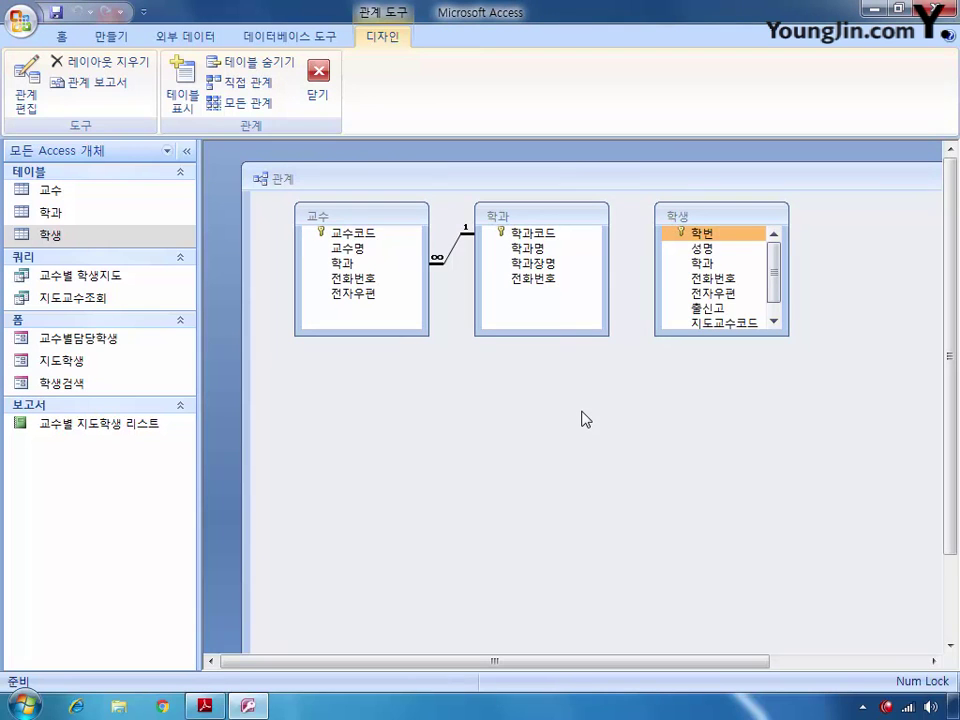
# Step: Rearrange the relationship diagram with 교수 below and between 학과 and 학생
pyautogui.moveTo(362, 214); pyautogui.dragTo(516, 369)
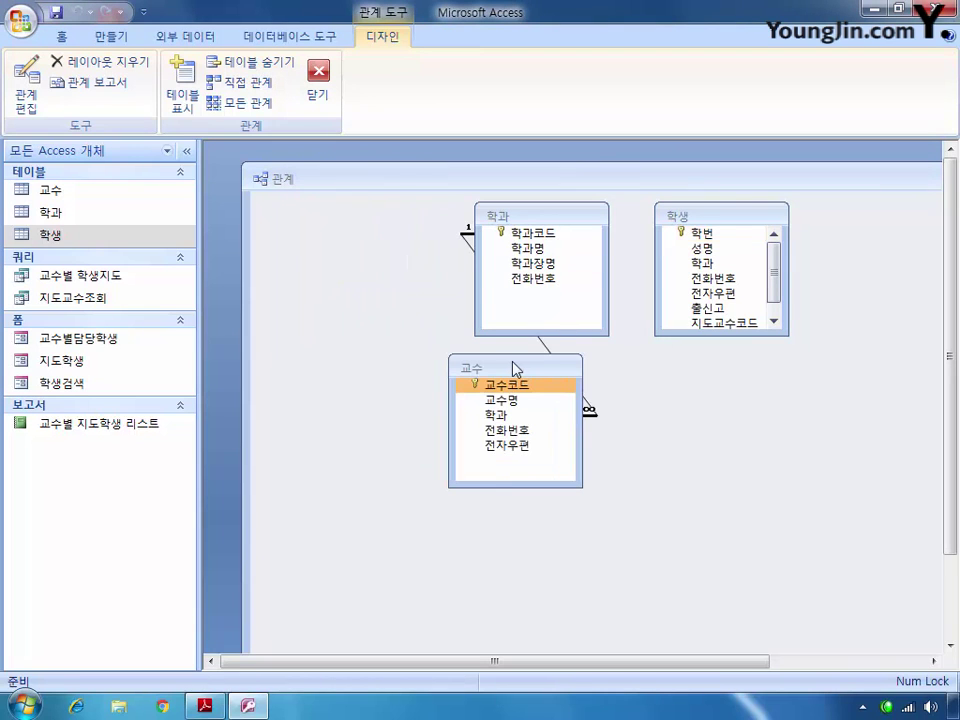
pyautogui.moveTo(508, 214); pyautogui.dragTo(323, 215)
pyautogui.moveTo(701, 216); pyautogui.dragTo(703, 253)
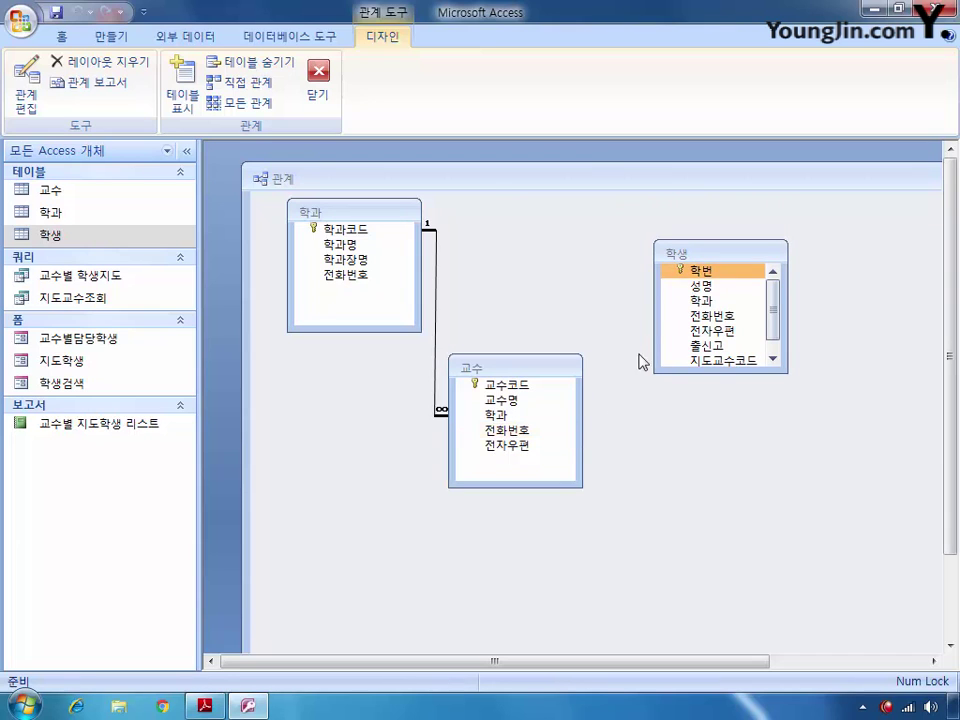
# Step: Relate 학생.지도교수코드 to 교수.교수코드, enforcing referential integrity with cascading field updates
pyautogui.scroll(-1, 772, 323)
pyautogui.click(737, 344)
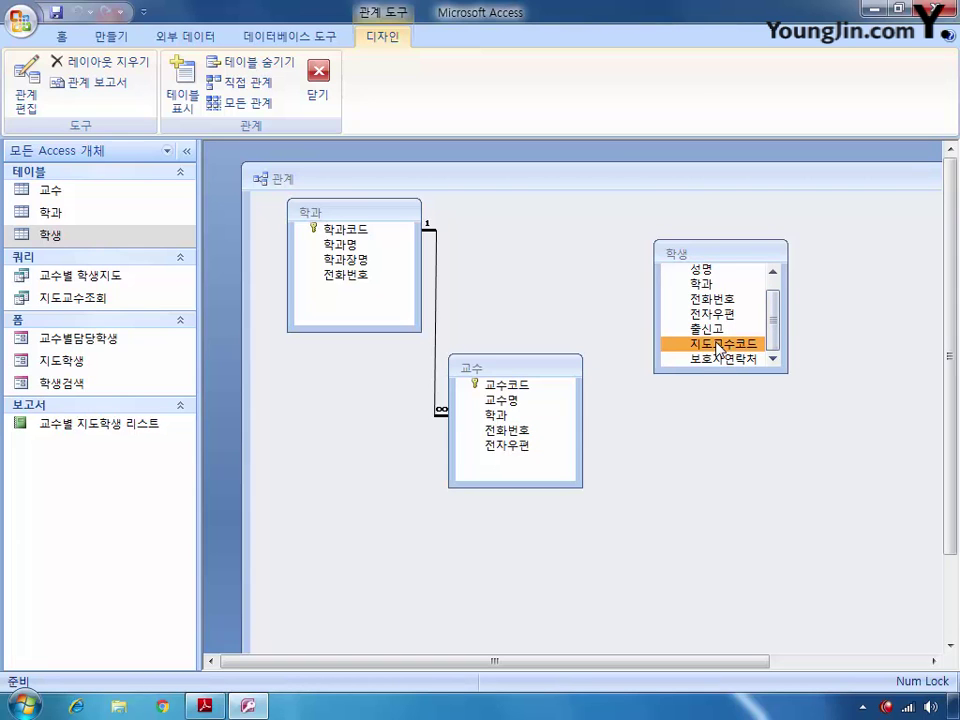
pyautogui.moveTo(718, 347)
pyautogui.mouseDown()
pyautogui.moveTo(604, 407)
pyautogui.moveTo(513, 392)
pyautogui.moveTo(647, 339)
pyautogui.moveTo(707, 364)
pyautogui.mouseUp()
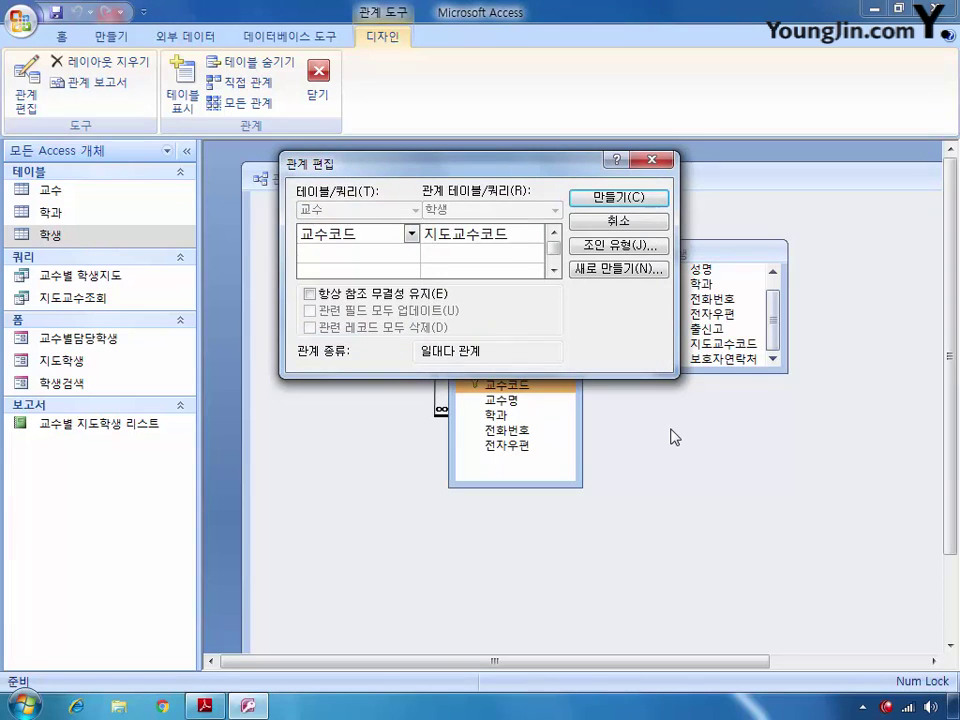
pyautogui.click(310, 294)
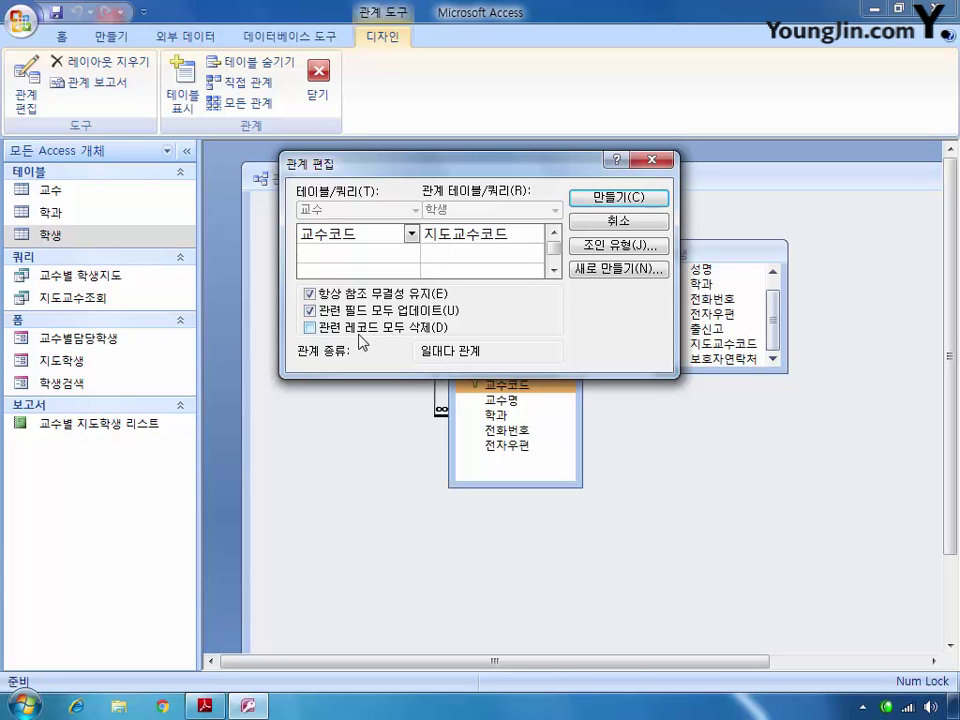
pyautogui.click(638, 196)
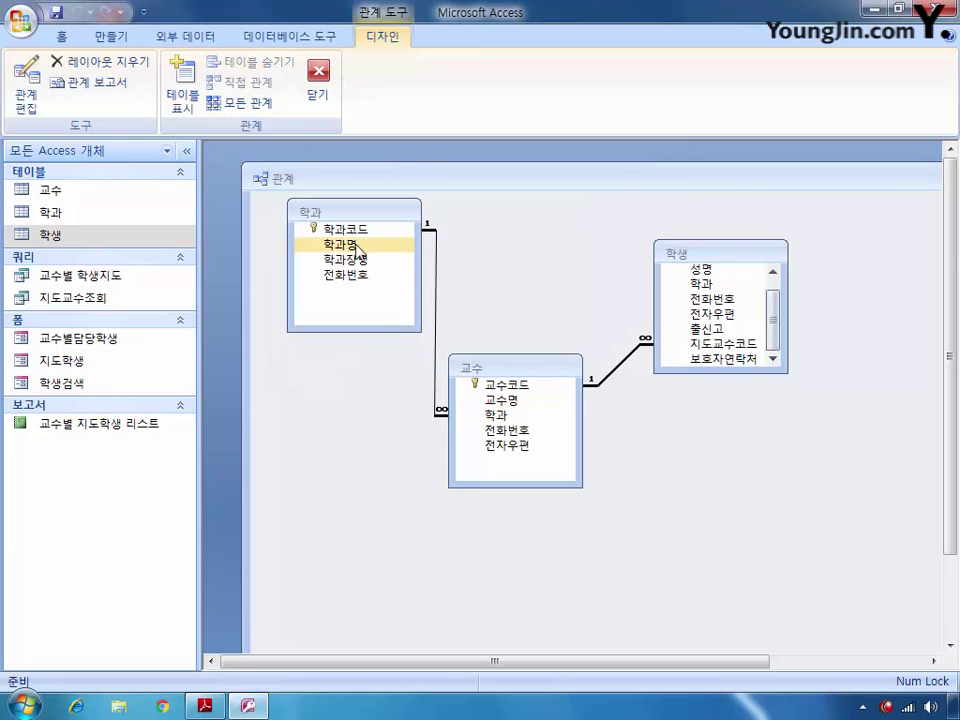
# Step: Relate 학생.학과 to 학과.학과코드, enforcing referential integrity with cascading field updates
pyautogui.click(704, 285)
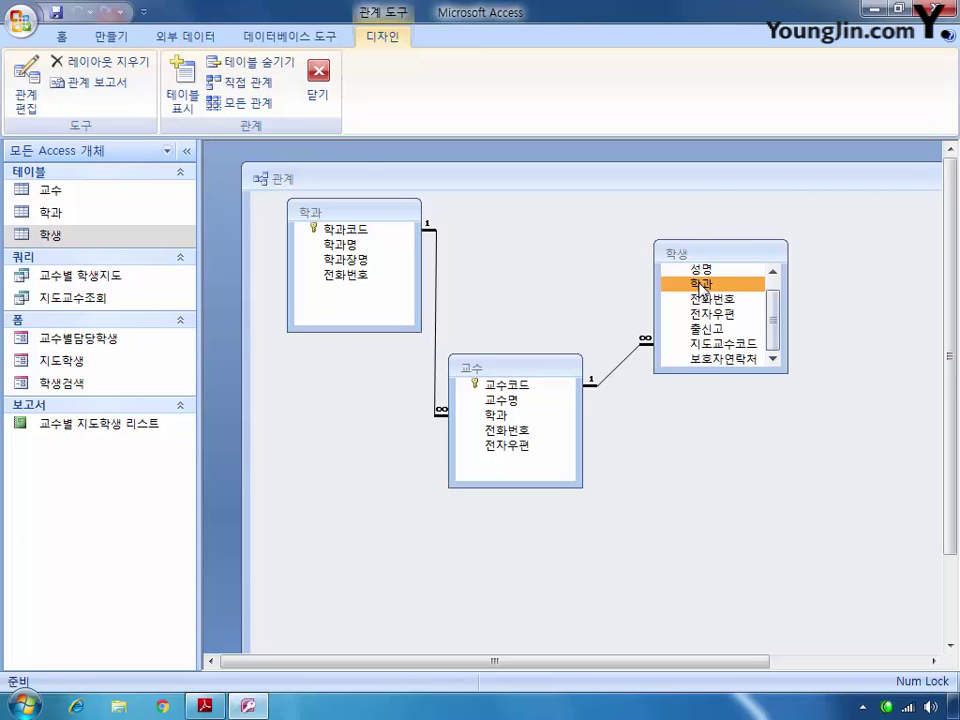
pyautogui.moveTo(704, 290); pyautogui.dragTo(352, 231)
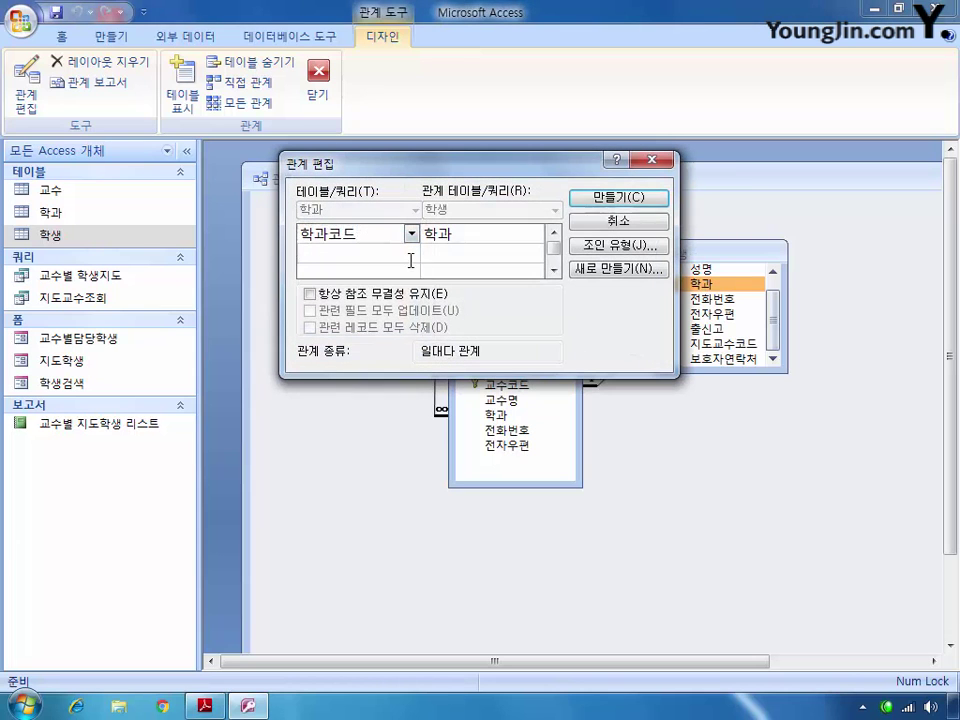
pyautogui.click(350, 294)
pyautogui.click(320, 310)
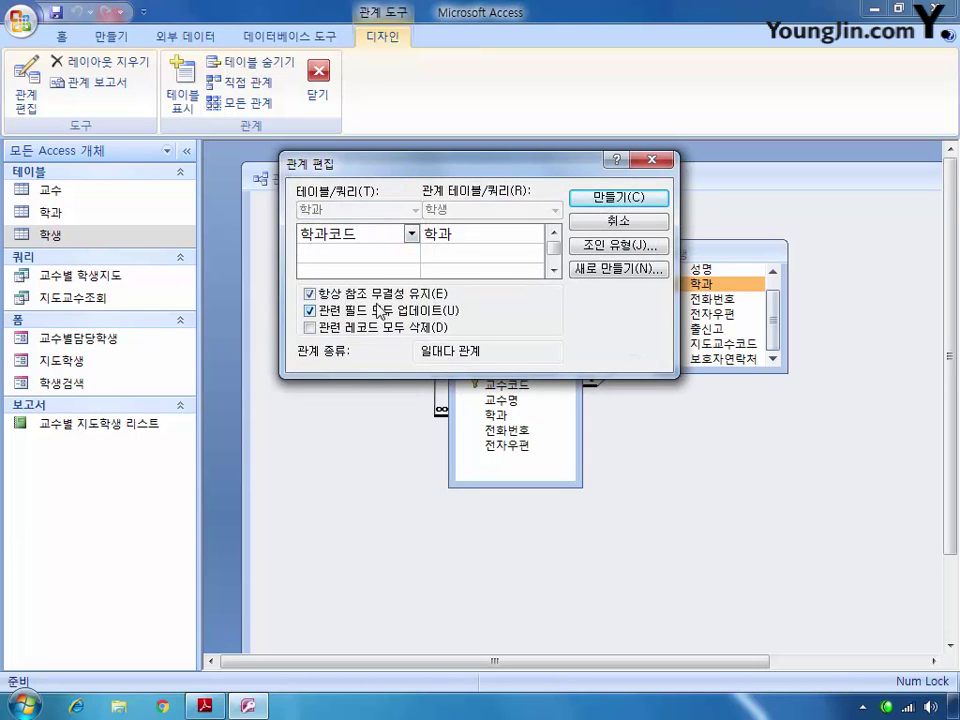
pyautogui.click(620, 197)
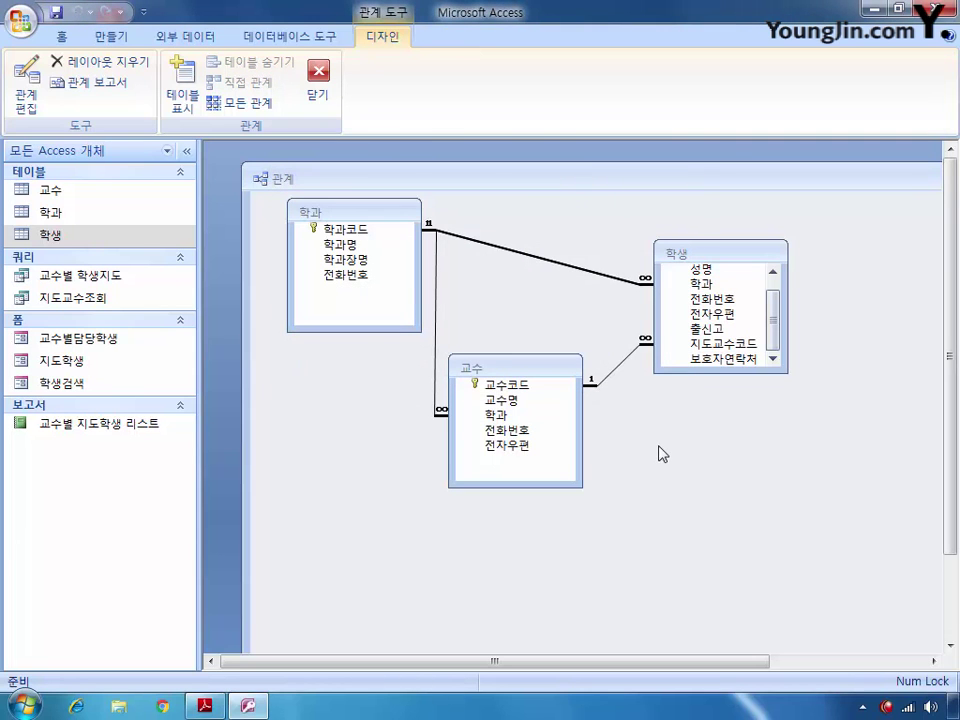
# Step: Close the Relationships window and save its layout changes
pyautogui.moveTo(840, 187); pyautogui.dragTo(576, 183)
pyautogui.click(851, 176)
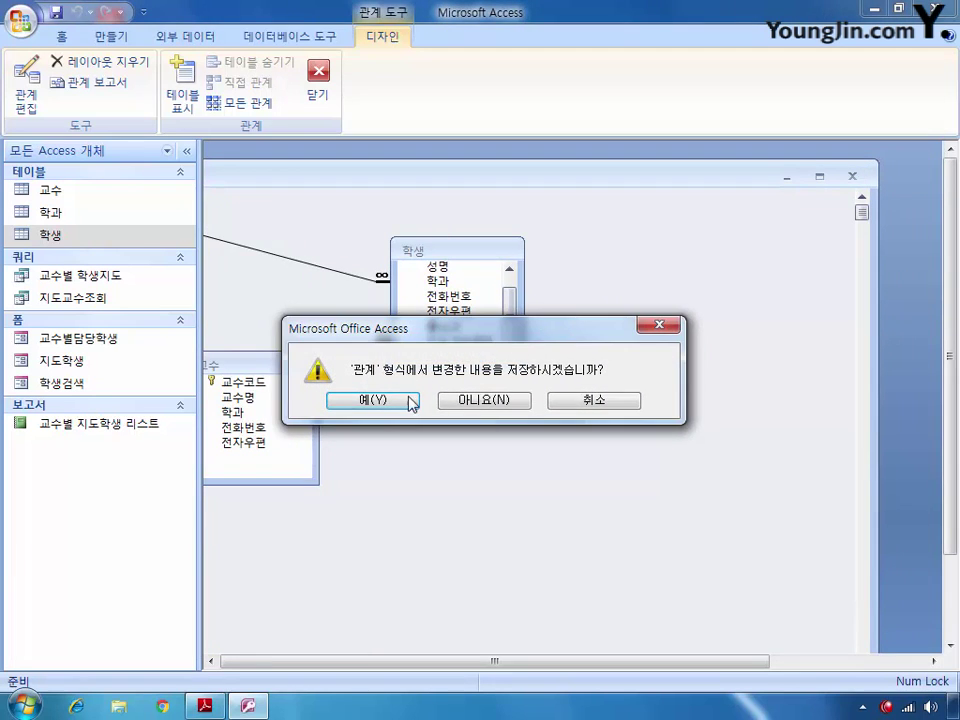
pyautogui.click(412, 401)
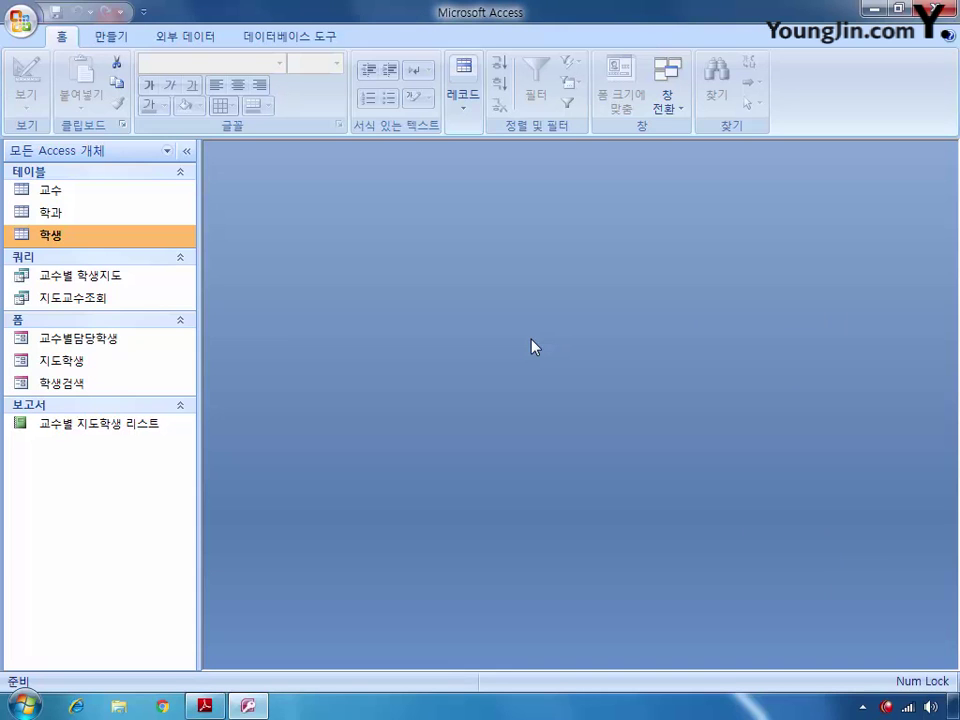
# Step: Open the 학생 table in design view and set the 학과 field's lookup display control to 콤보 상자
pyautogui.rightClick(72, 240)
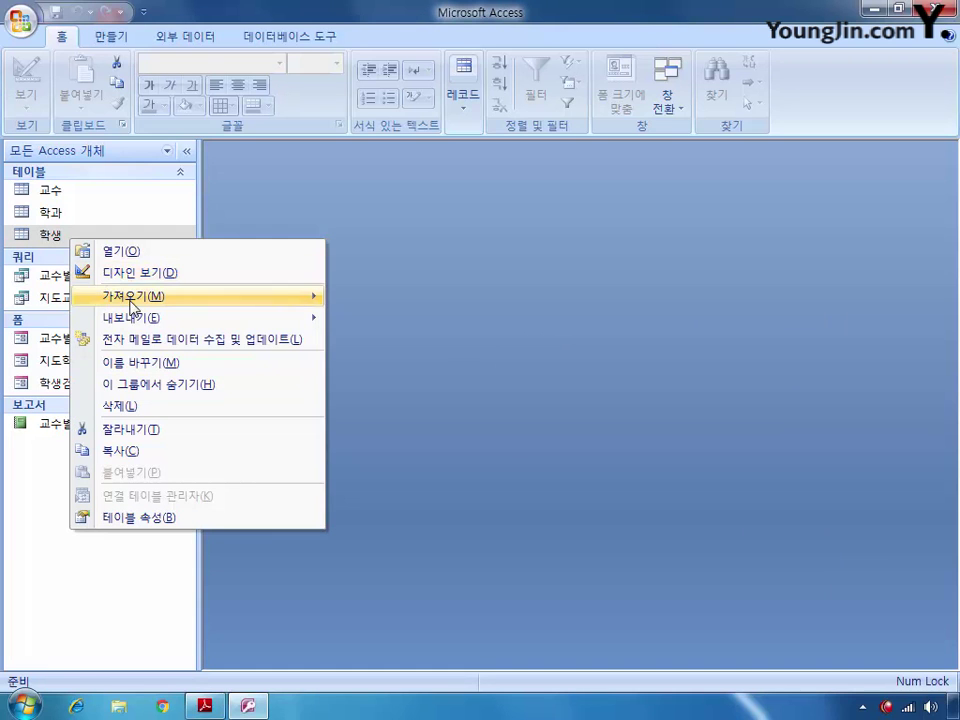
pyautogui.click(140, 273)
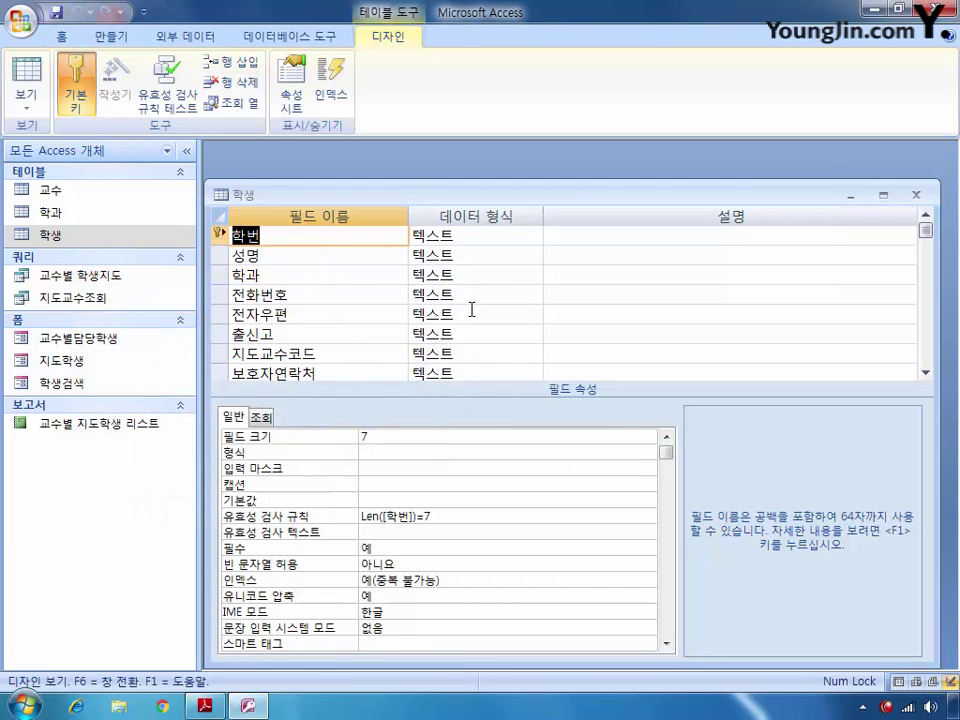
pyautogui.moveTo(531, 196); pyautogui.dragTo(537, 165)
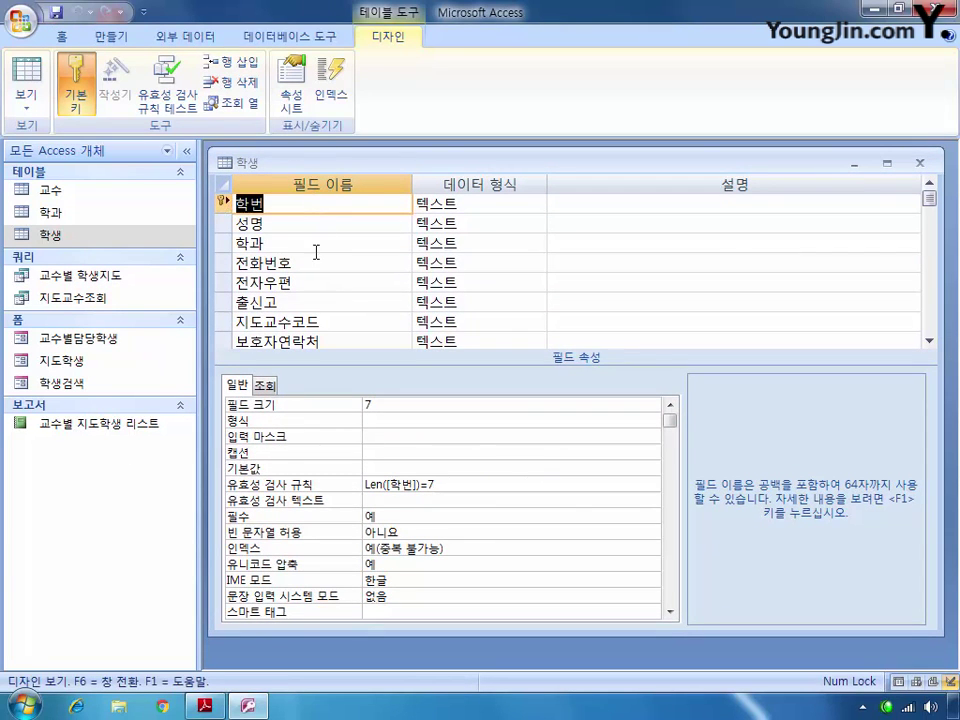
pyautogui.click(223, 243)
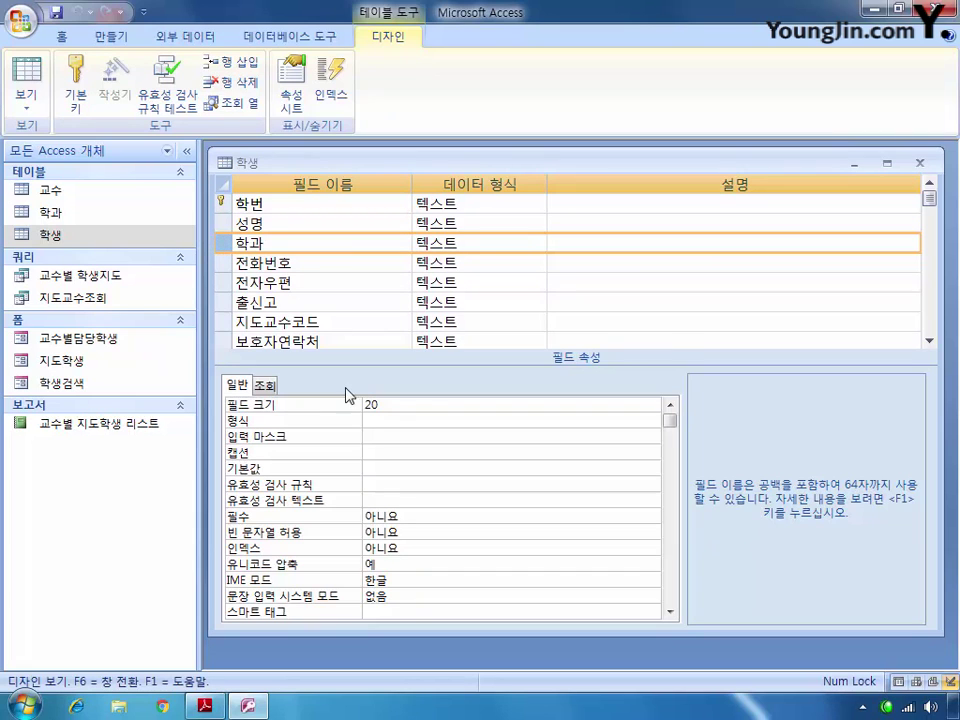
pyautogui.click(265, 385)
pyautogui.click(603, 404)
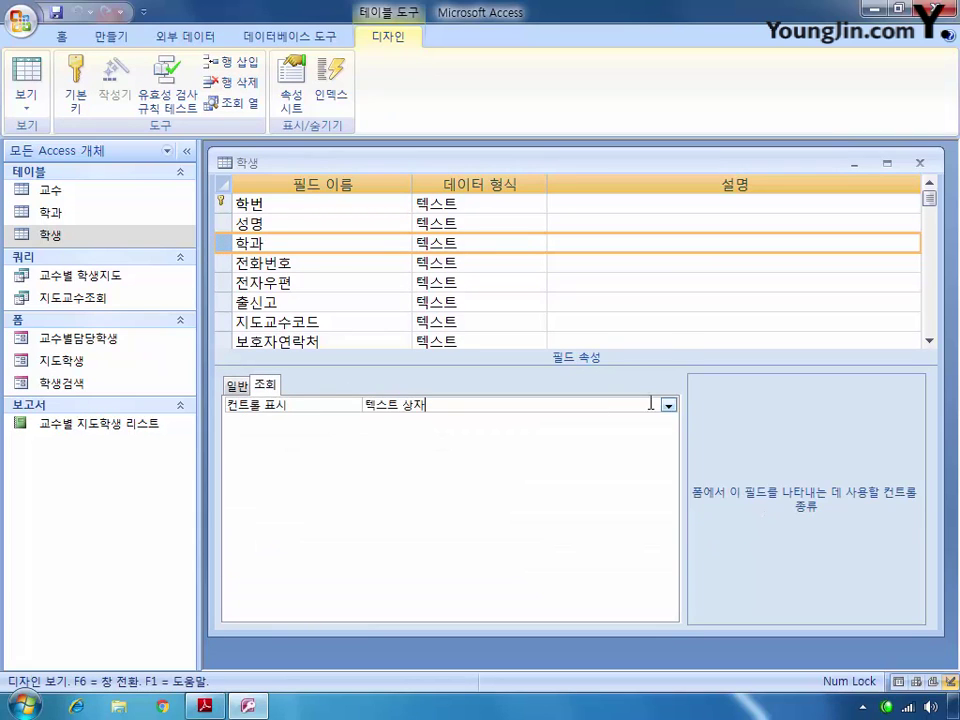
pyautogui.click(668, 404)
pyautogui.click(602, 453)
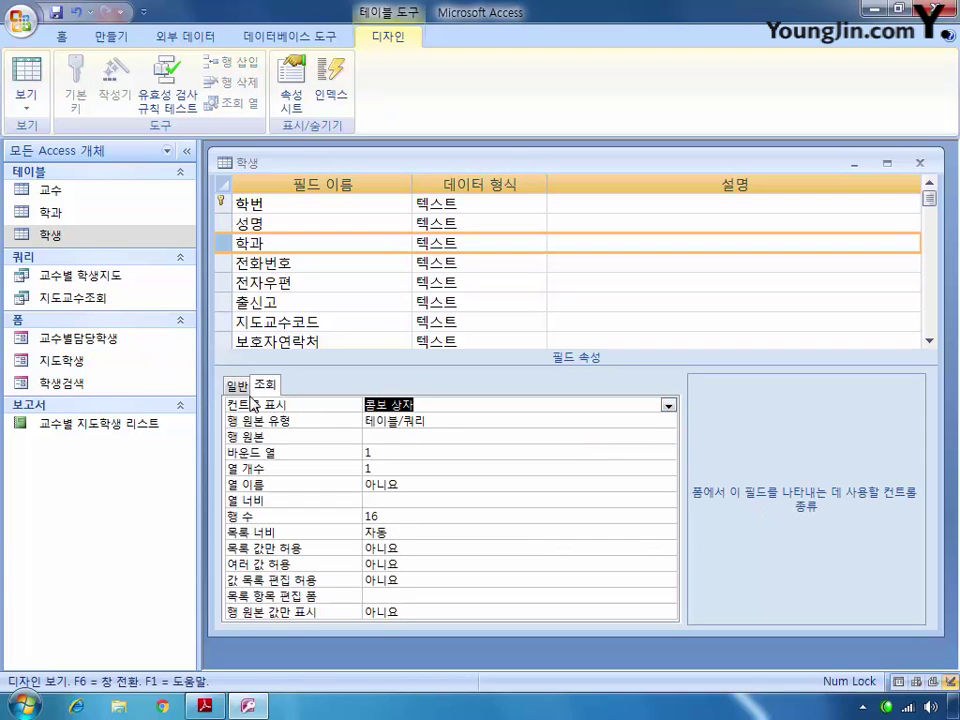
# Step: Build the 학과 lookup's row source as a query on the 학과 table returning 학과코드 and 학과명
pyautogui.click(402, 436)
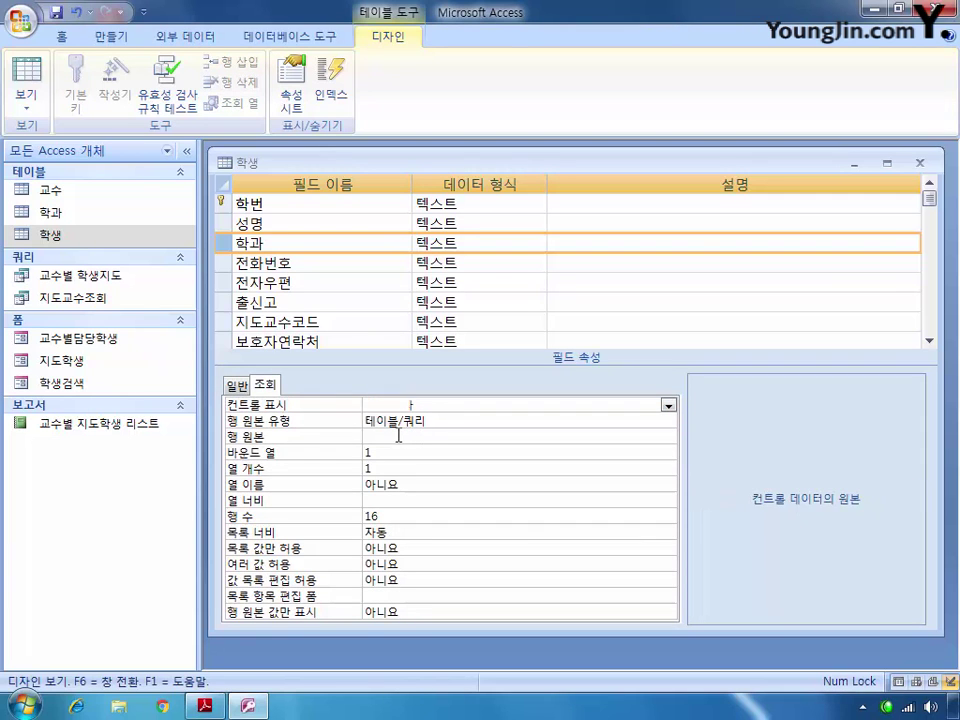
pyautogui.click(668, 436)
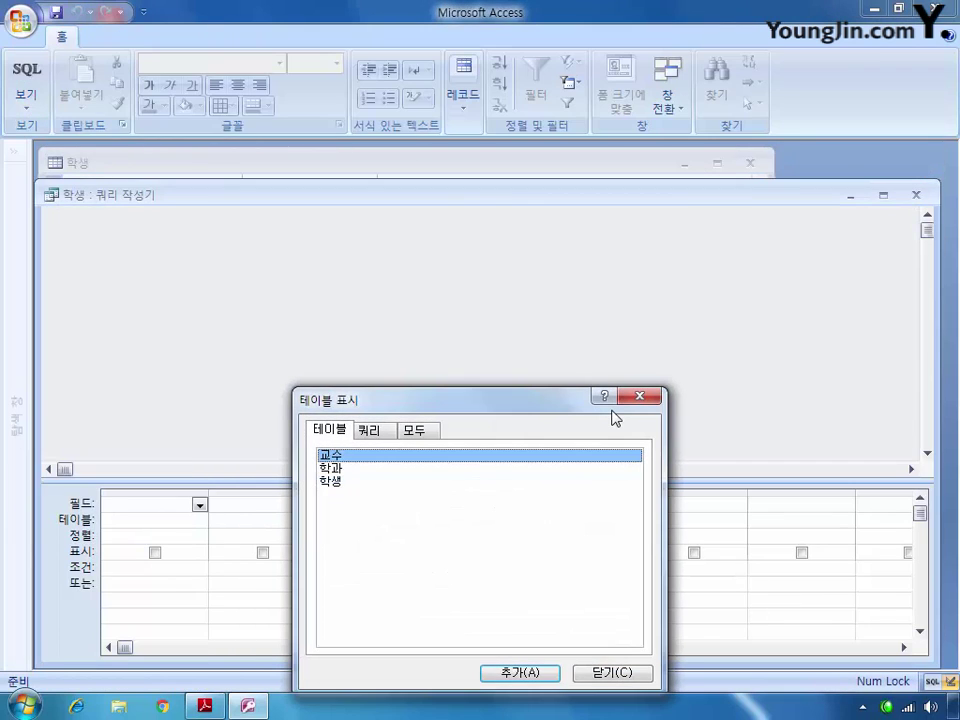
pyautogui.doubleClick(333, 470)
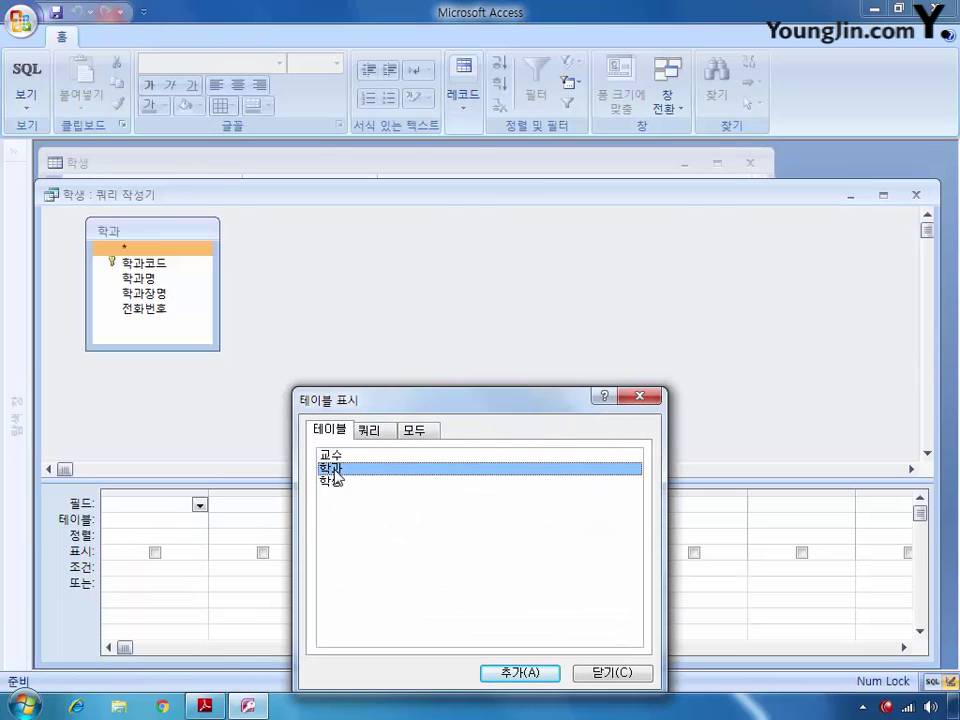
pyautogui.click(597, 671)
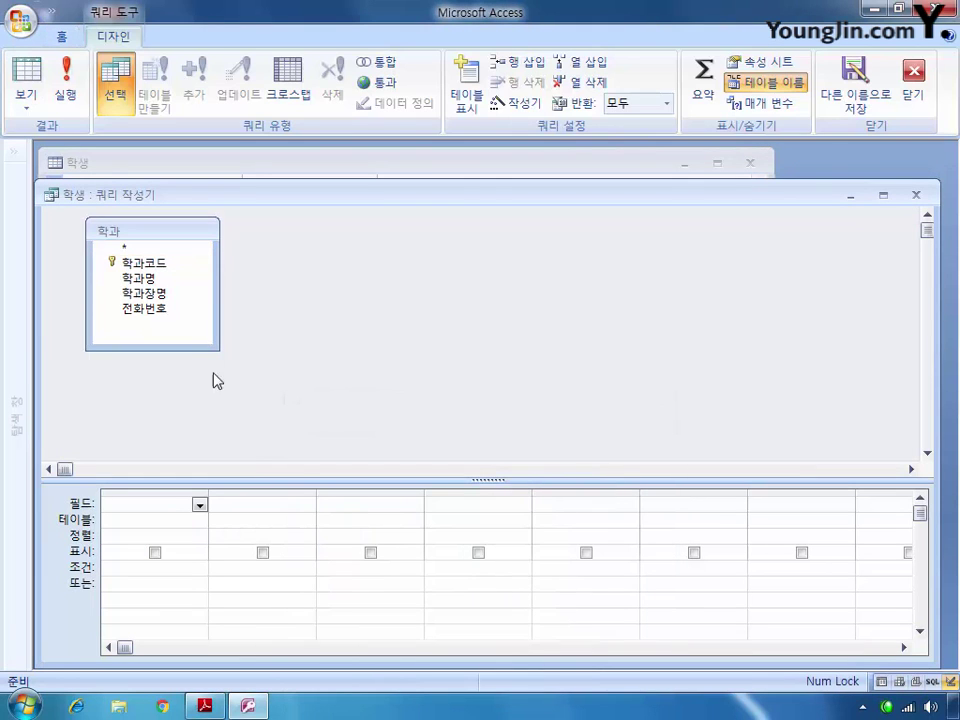
pyautogui.doubleClick(143, 264)
pyautogui.click(143, 280)
pyautogui.doubleClick(141, 284)
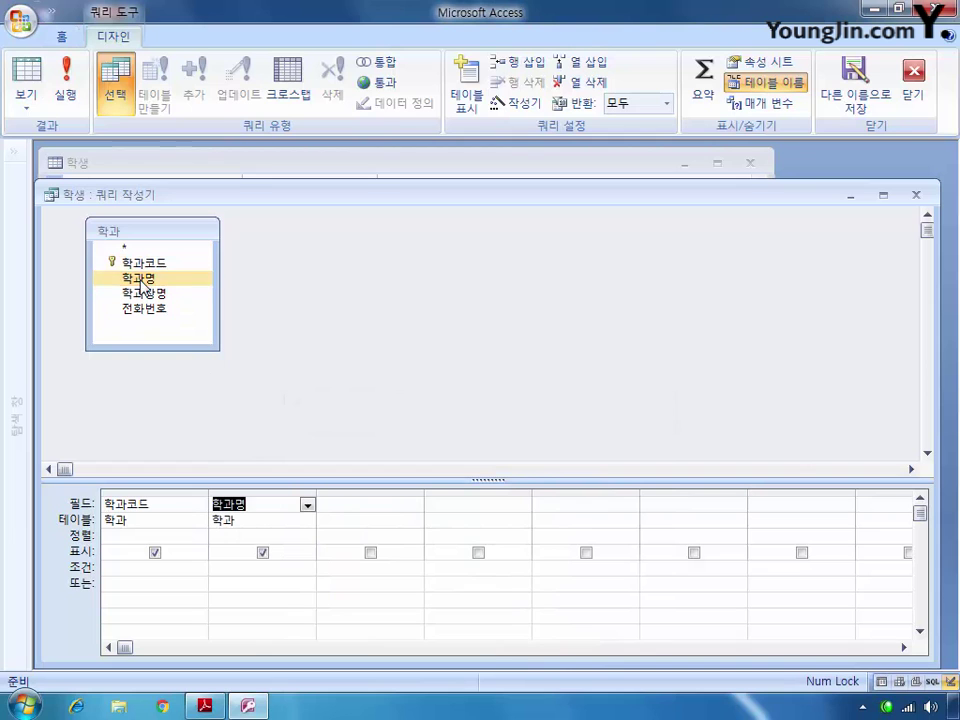
pyautogui.click(917, 195)
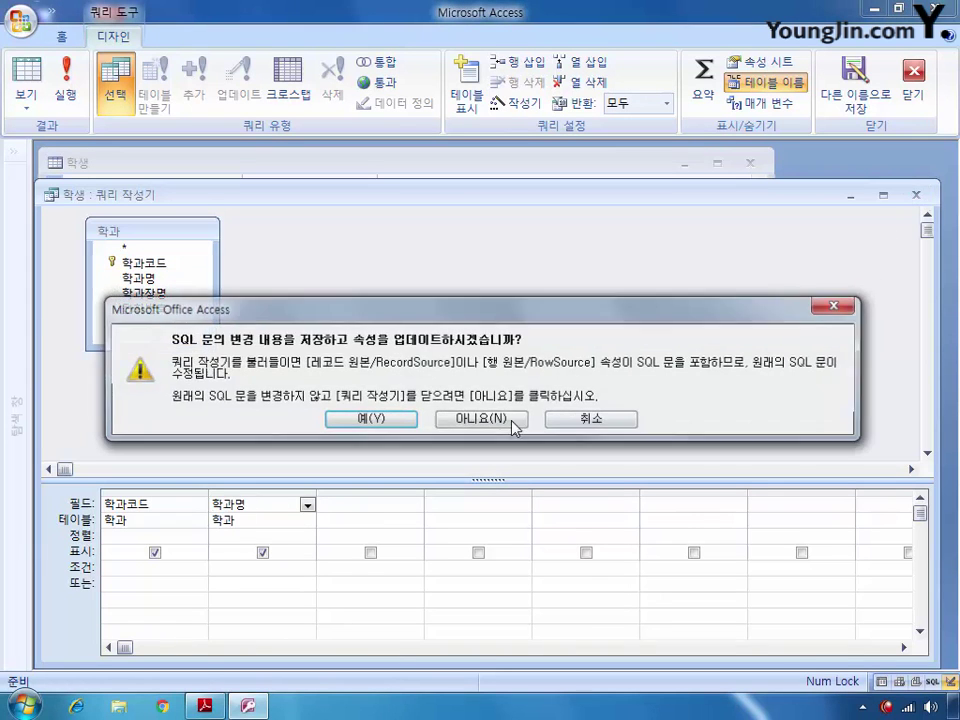
pyautogui.click(375, 420)
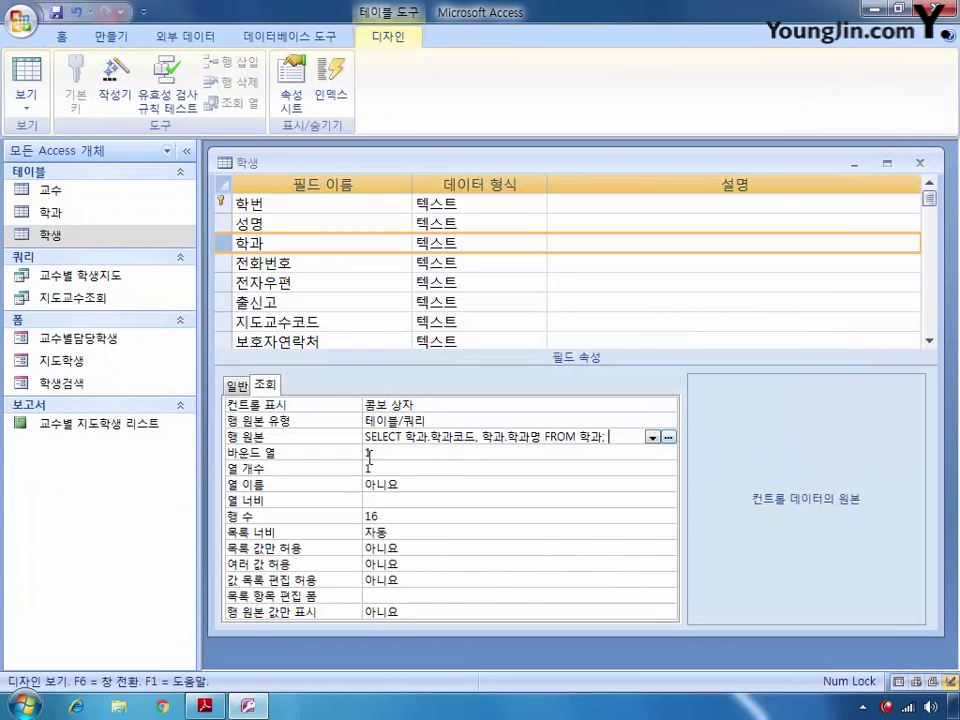
# Step: Set the 학과 lookup's column count to 2 and its column widths to 2;2 cm
pyautogui.press('Down')
pyautogui.press('Down')
pyautogui.write('2')
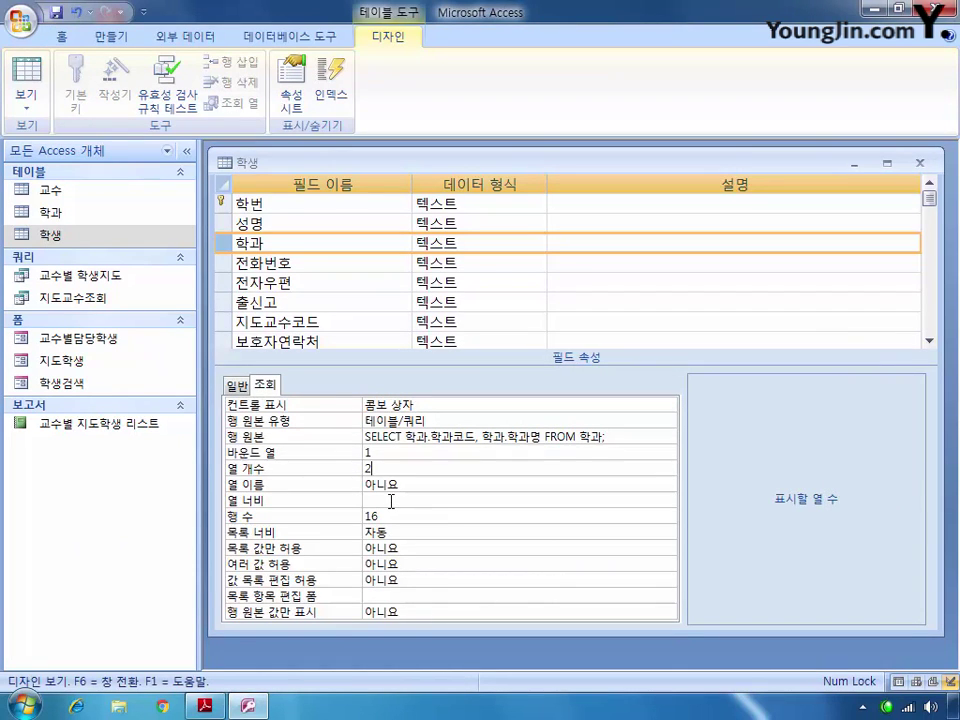
pyautogui.click(391, 501)
pyautogui.write('2;2')
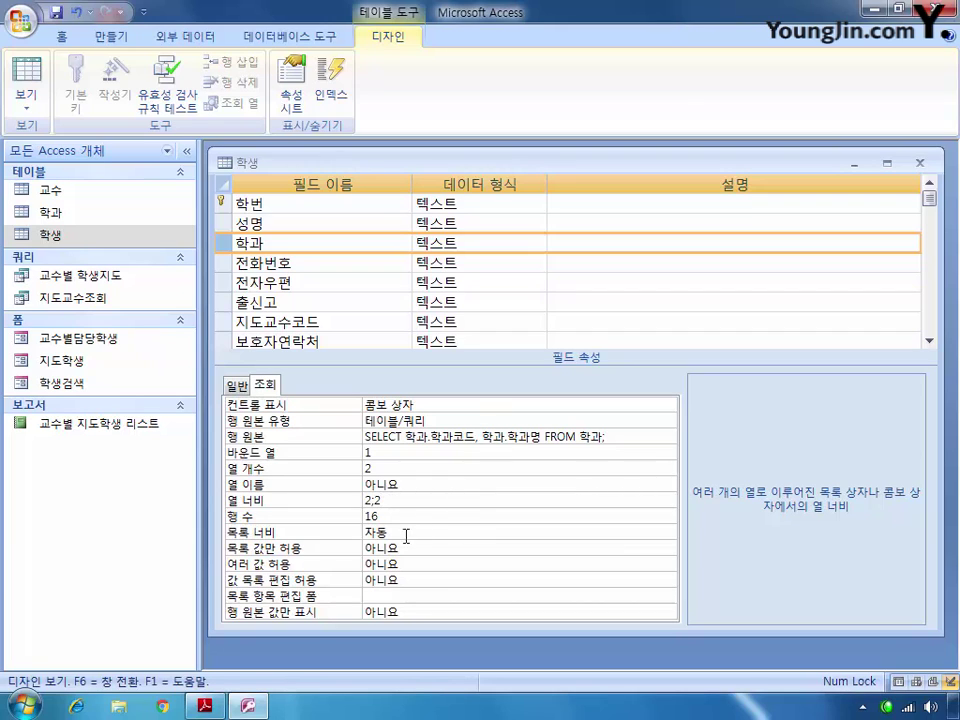
# Step: Set the 학과 lookup's list width to 4 cm
pyautogui.click(391, 531)
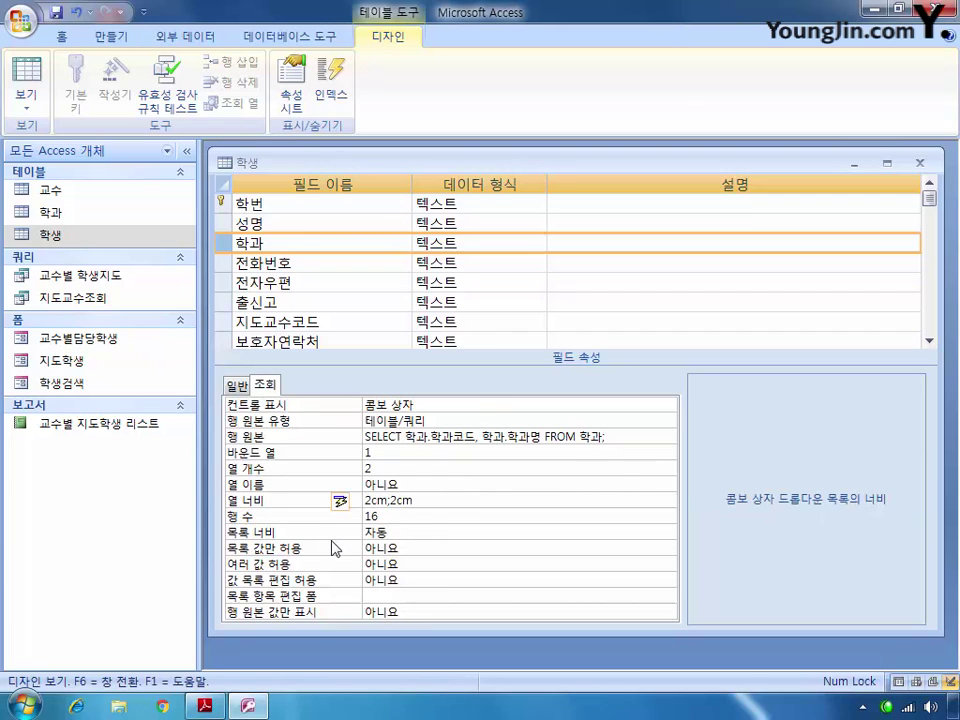
pyautogui.write('4')
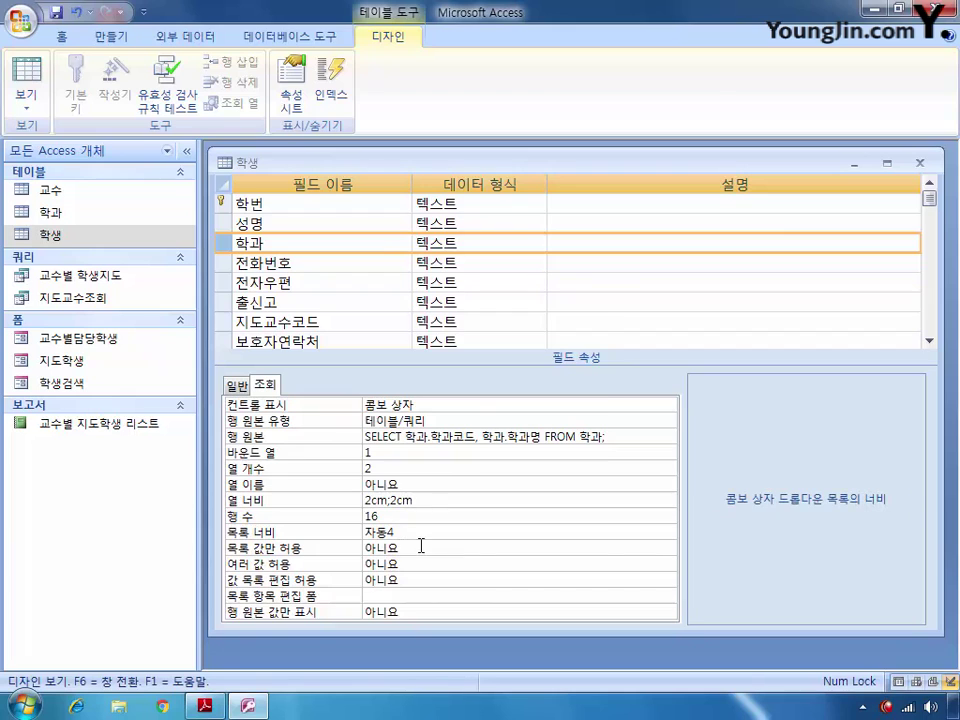
pyautogui.press('Return')
pyautogui.click(484, 398)
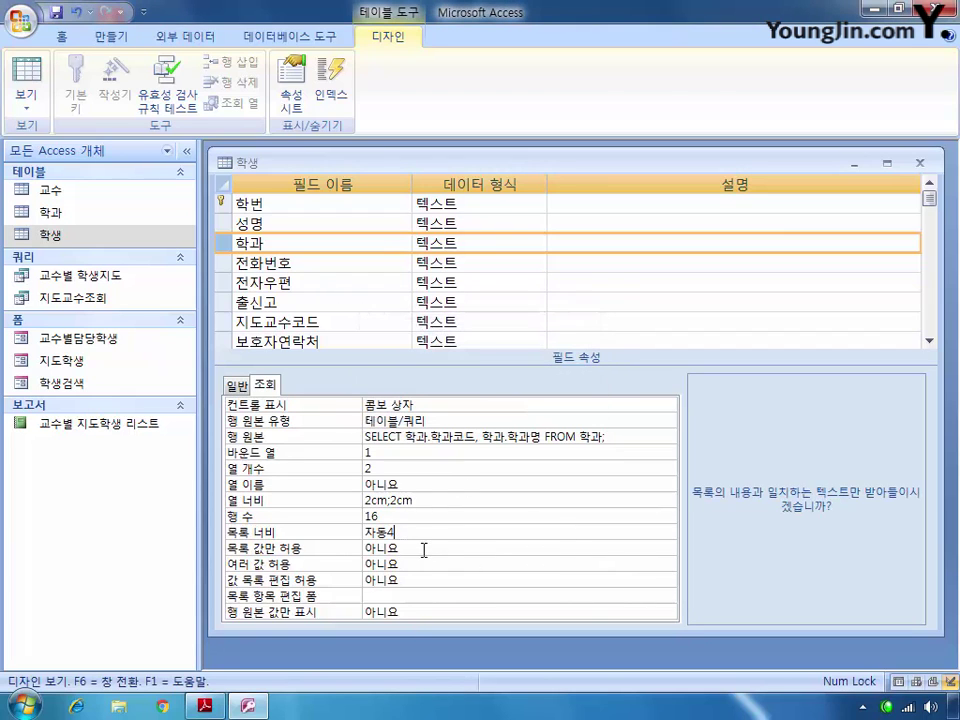
pyautogui.doubleClick(401, 530)
pyautogui.write('4')
# Step: Restrict the 학과 lookup to list values (목록 값만 허용 예), and close the 학생 table, saving its design
pyautogui.click(408, 548)
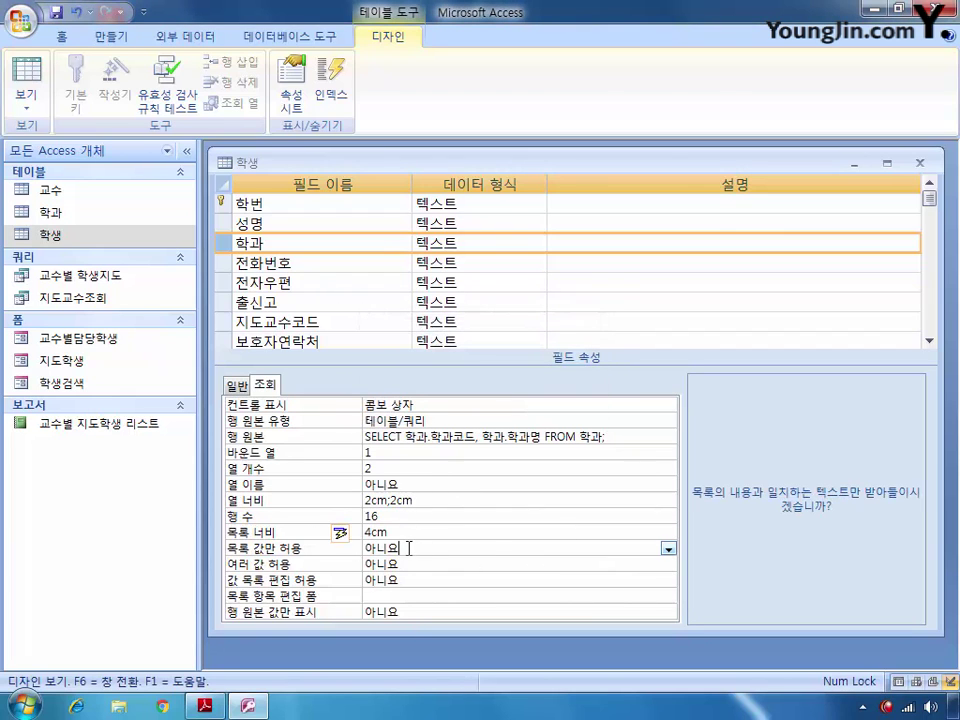
pyautogui.click(668, 549)
pyautogui.click(621, 564)
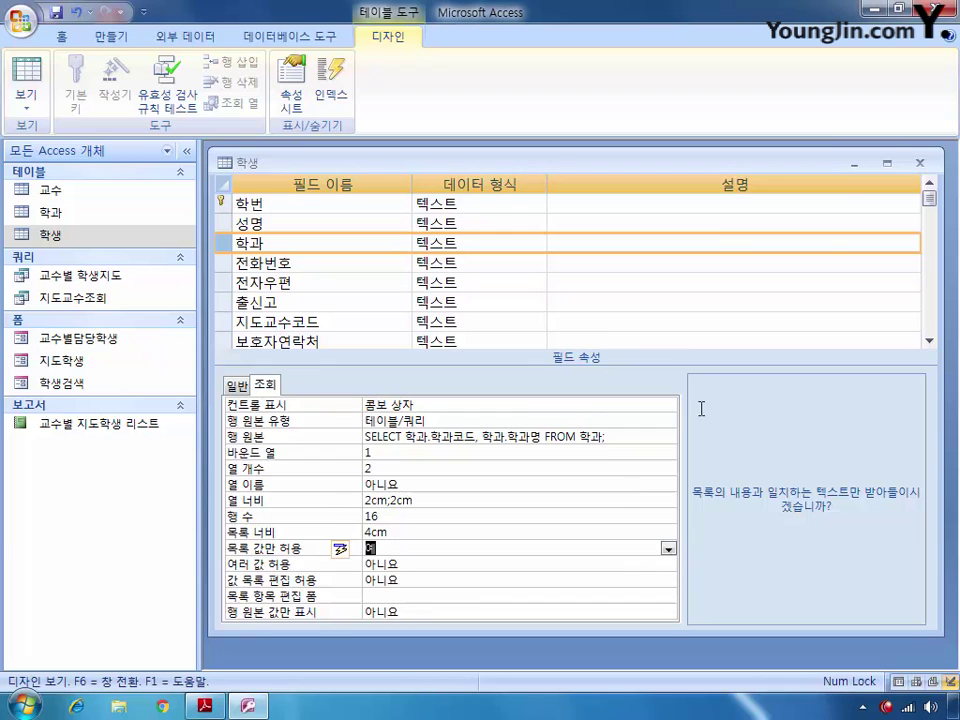
pyautogui.click(920, 163)
pyautogui.click(374, 398)
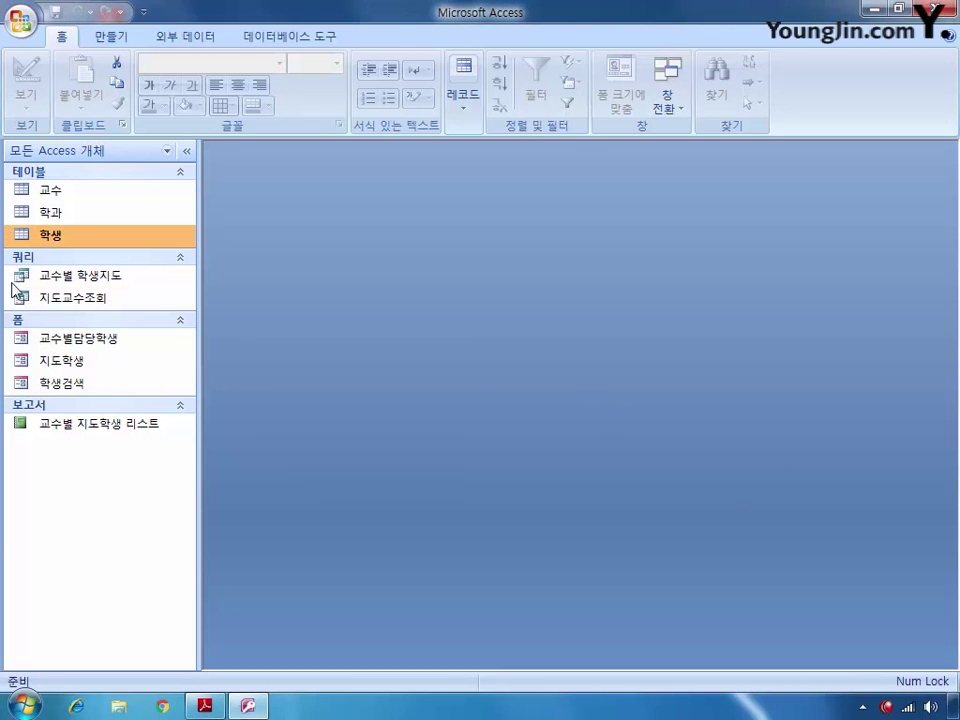
# Step: Open the 지도학생 form in design view, maximize it and show its property sheet
pyautogui.click(71, 368)
pyautogui.rightClick(71, 368)
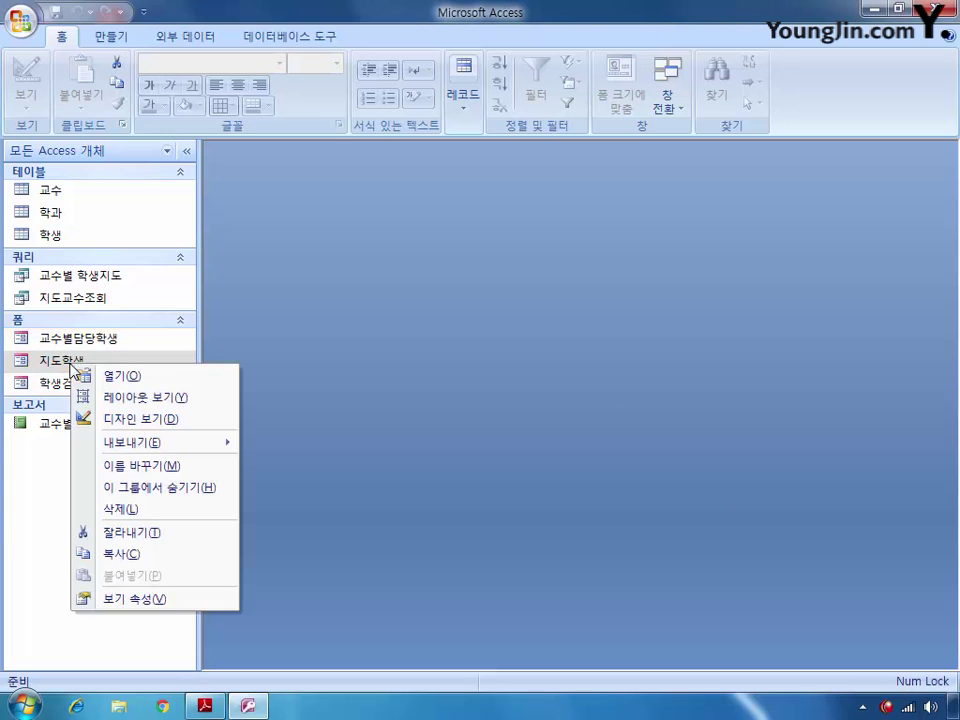
pyautogui.click(108, 418)
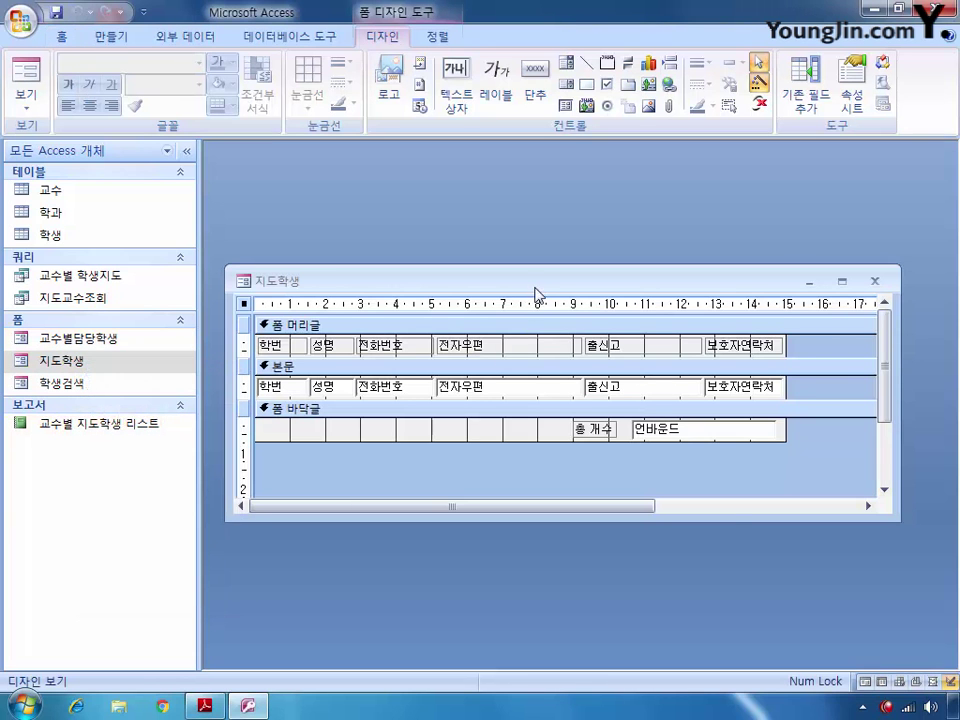
pyautogui.moveTo(536, 282); pyautogui.dragTo(529, 212)
pyautogui.doubleClick(529, 212)
pyautogui.click(864, 95)
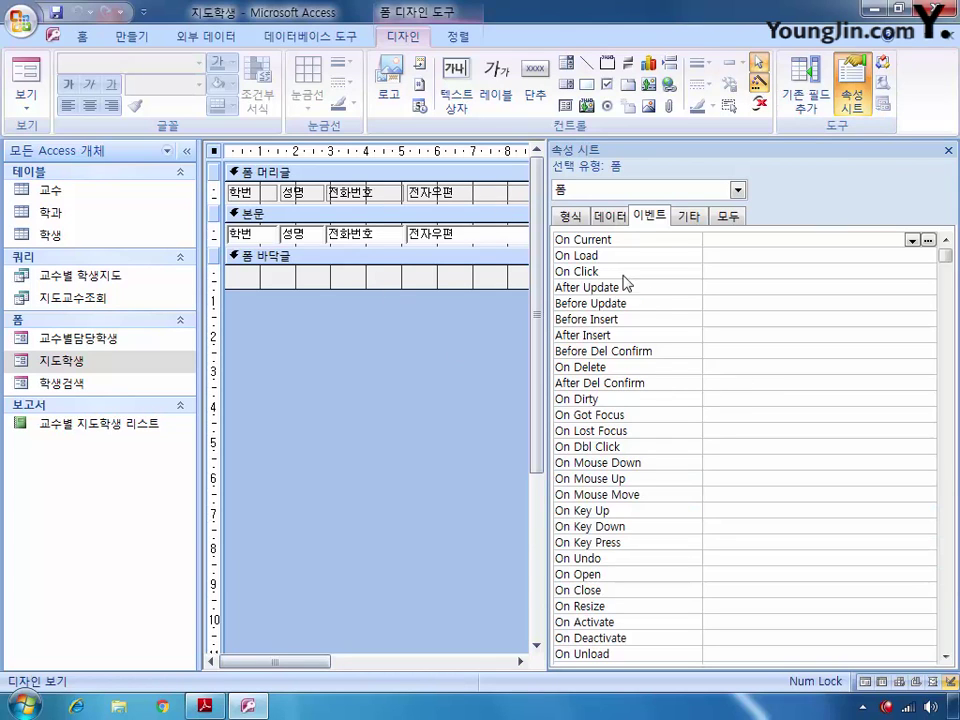
# Step: Set the 지도학생 form's default view (기본 보기) to 연속 폼
pyautogui.click(729, 216)
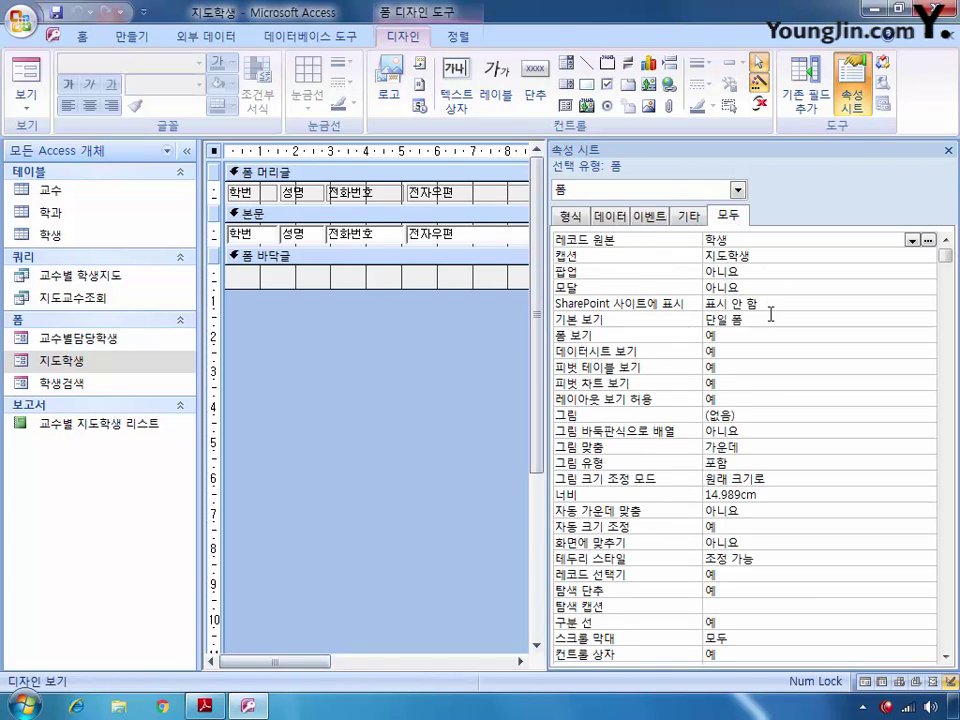
pyautogui.click(773, 319)
pyautogui.click(928, 320)
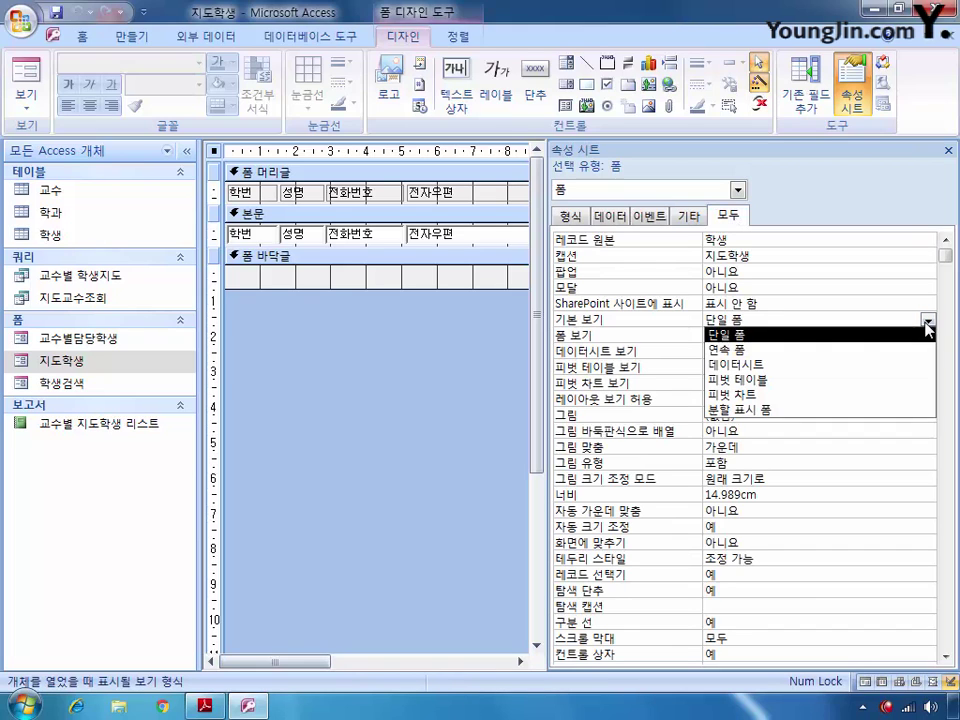
pyautogui.click(912, 349)
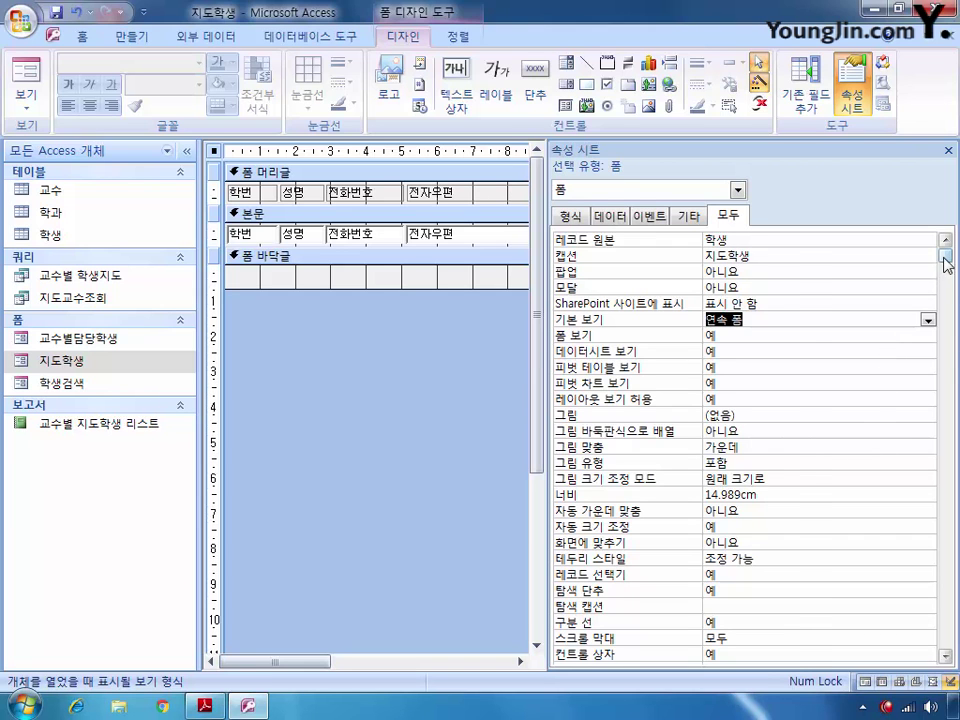
# Step: Disallow record deletion in the 지도학생 form by setting 삭제 가능 to 아니요
pyautogui.moveTo(946, 262)
pyautogui.mouseDown()
pyautogui.moveTo(953, 645)
pyautogui.moveTo(953, 280)
pyautogui.mouseUp()
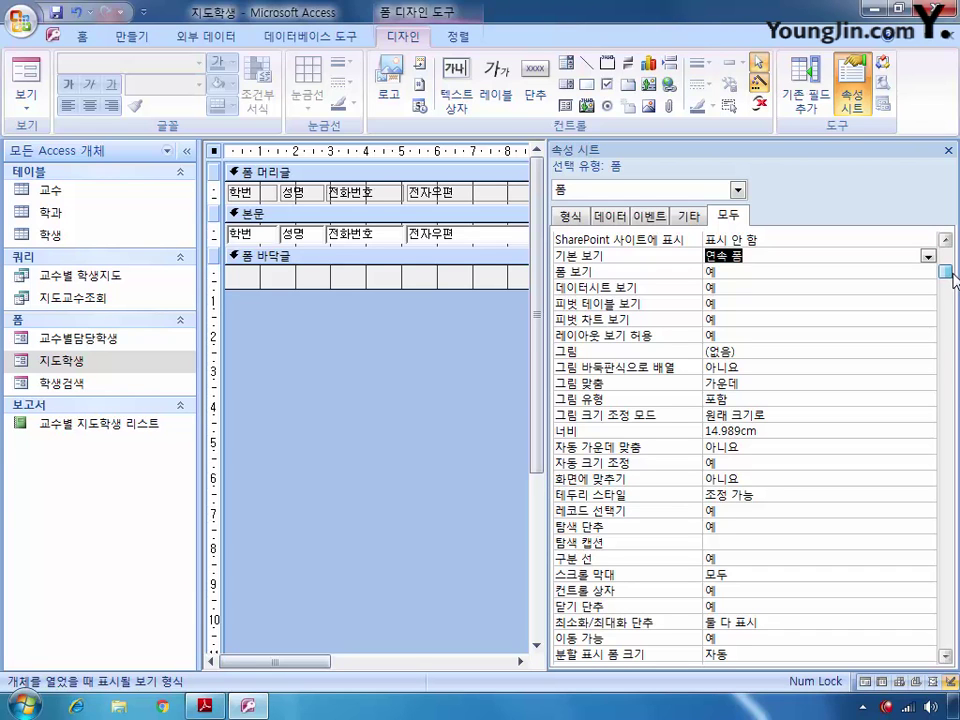
pyautogui.moveTo(953, 280); pyautogui.dragTo(955, 384)
pyautogui.click(805, 576)
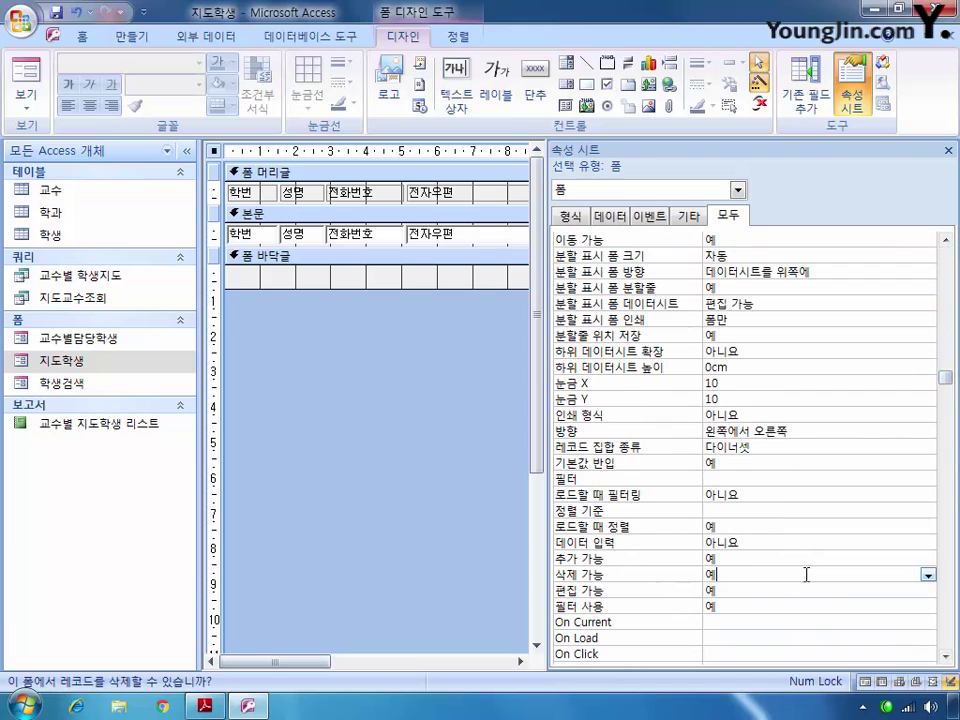
pyautogui.click(928, 576)
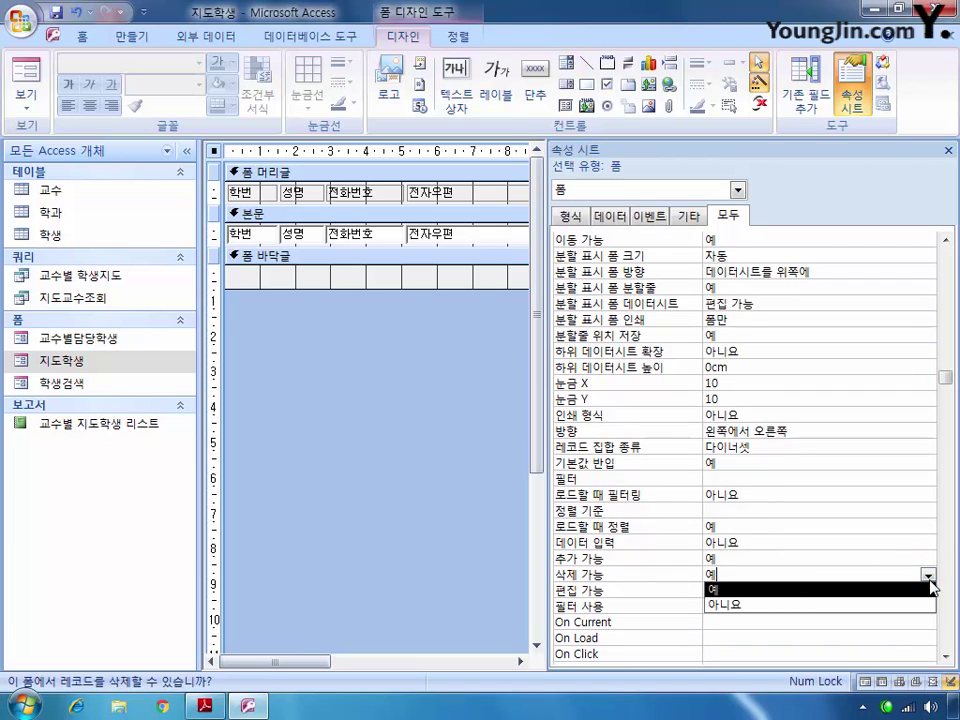
pyautogui.click(918, 604)
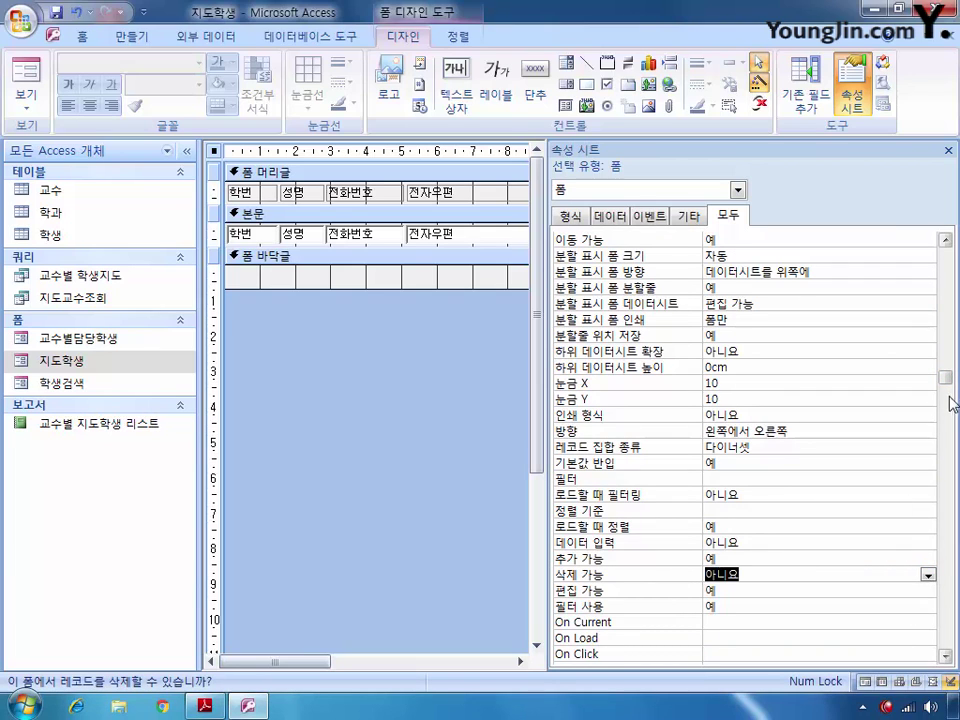
# Step: Set both 레코드 선택기 and 탐색 단추 to 아니요 for the 지도학생 form
pyautogui.moveTo(945, 378); pyautogui.dragTo(945, 322)
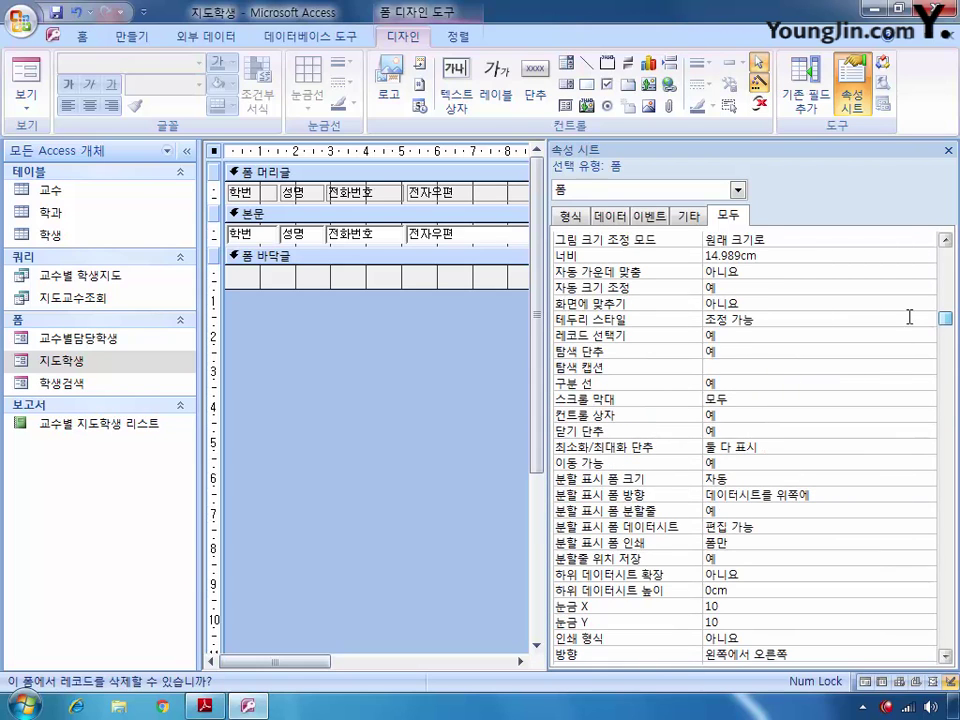
pyautogui.click(810, 336)
pyautogui.click(928, 336)
pyautogui.click(903, 367)
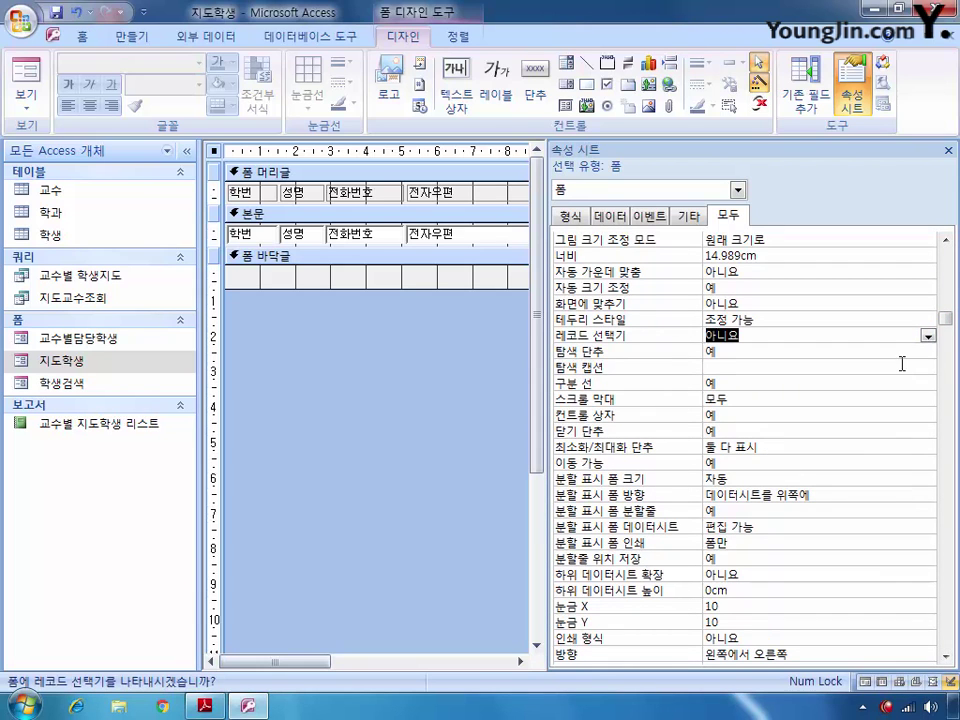
pyautogui.click(900, 351)
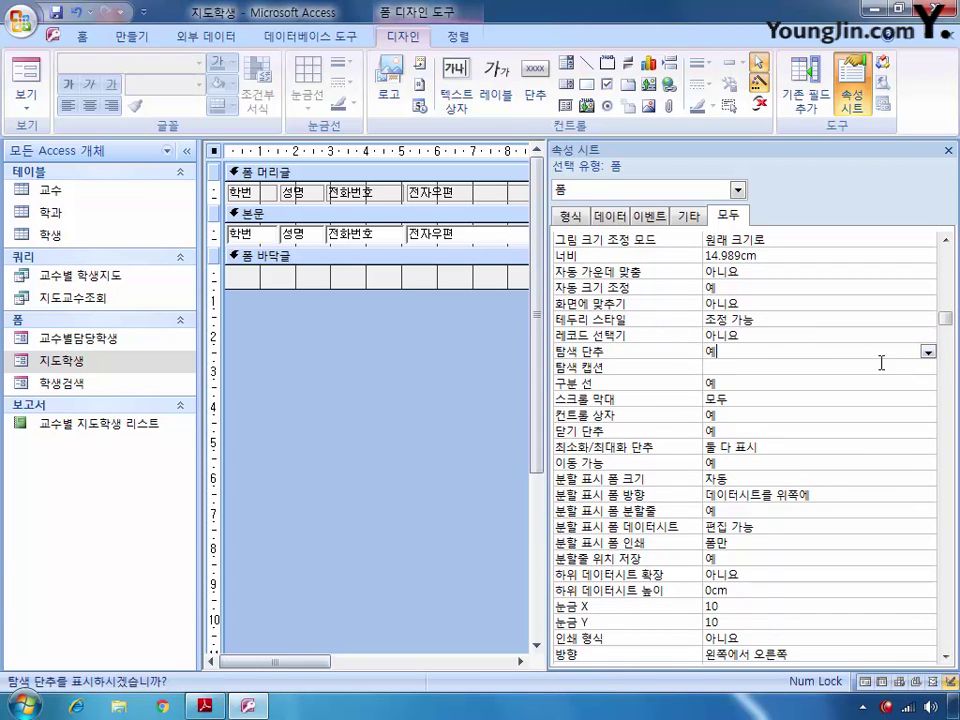
pyautogui.click(928, 352)
pyautogui.click(823, 381)
# Step: Set the 지도학생 form's 최소화/최대화 단추 property to 최소화 단추만
pyautogui.click(889, 447)
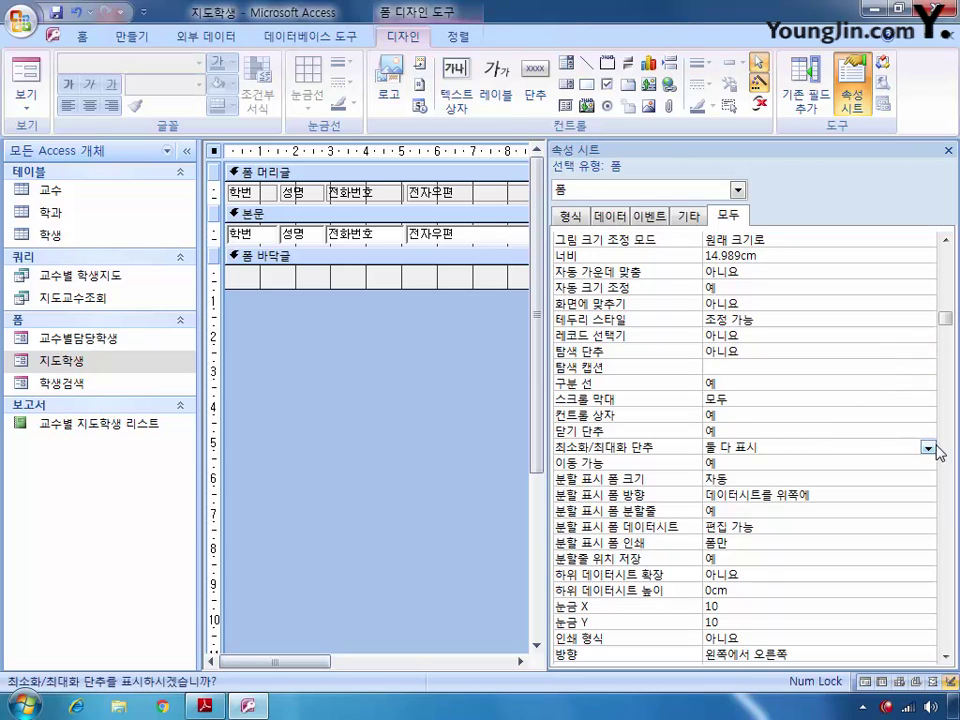
pyautogui.click(930, 449)
pyautogui.click(862, 478)
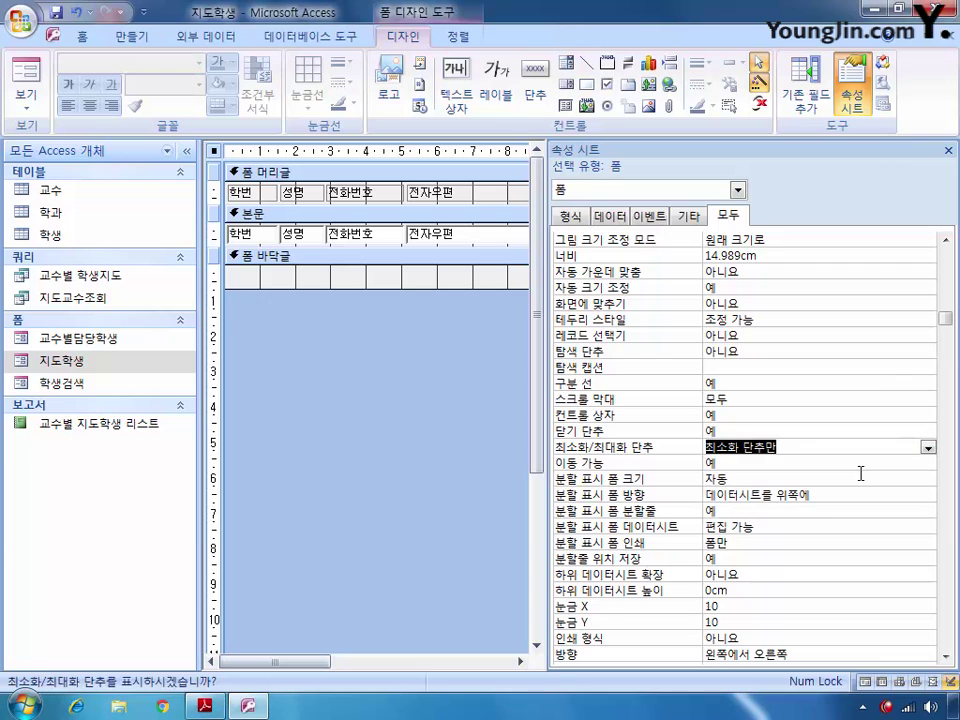
# Step: Set the control source (컨트롤 원본) of the txt개수 text box to =count(*)
pyautogui.click(737, 190)
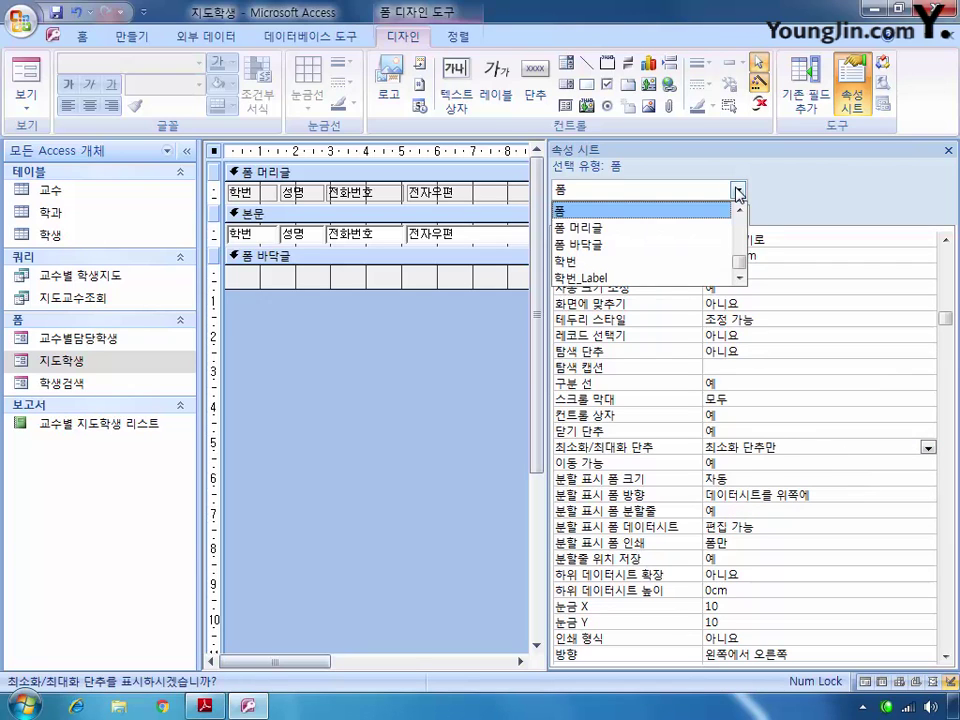
pyautogui.moveTo(744, 265); pyautogui.dragTo(739, 221)
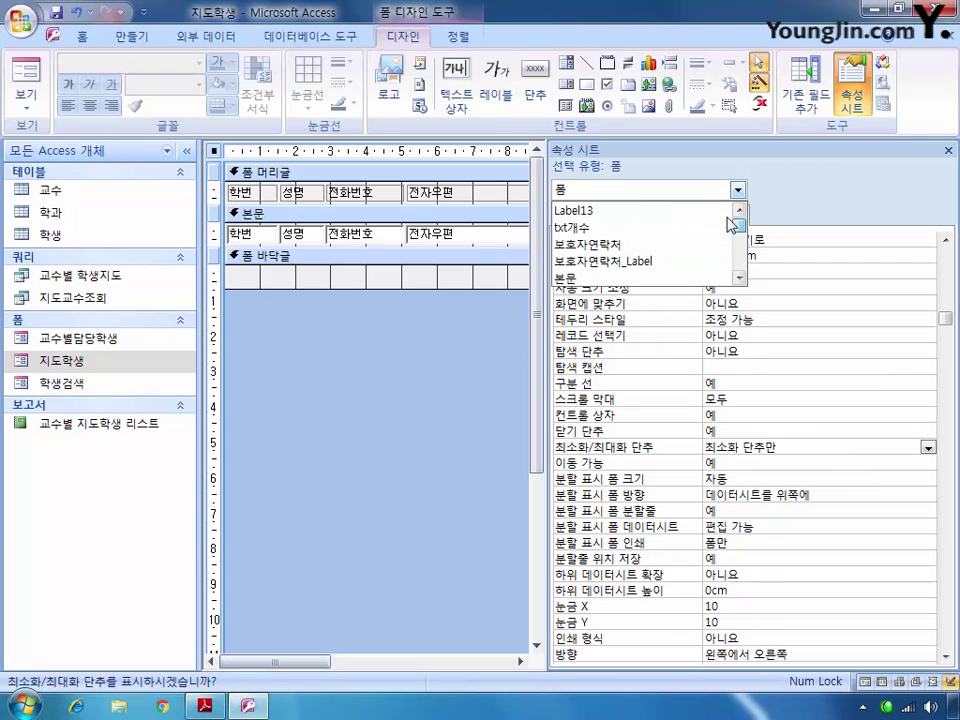
pyautogui.click(683, 228)
pyautogui.click(725, 255)
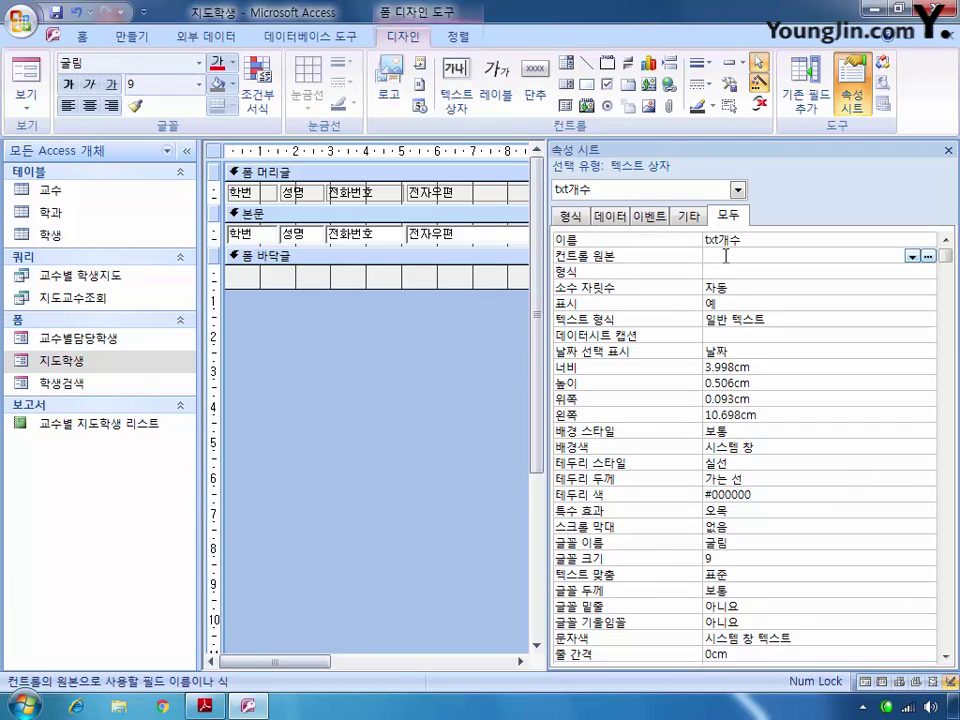
pyautogui.write('=count(*')
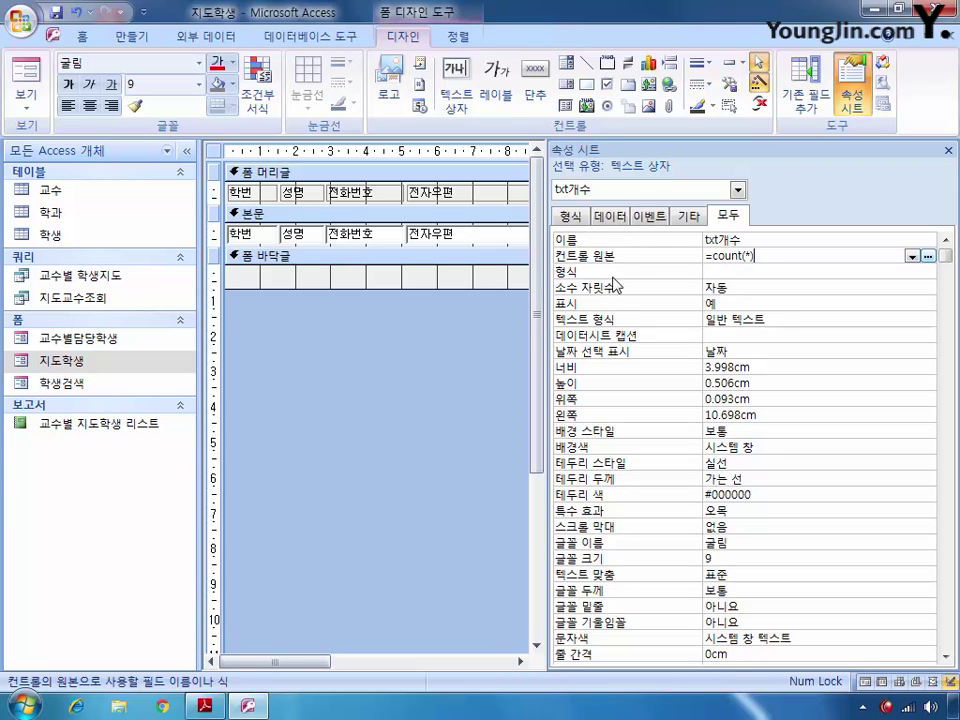
# Step: Set the input mask (입력 마스크) of the 전화번호 text box to Password
pyautogui.click(737, 190)
pyautogui.moveTo(741, 226); pyautogui.dragTo(745, 254)
pyautogui.click(716, 243)
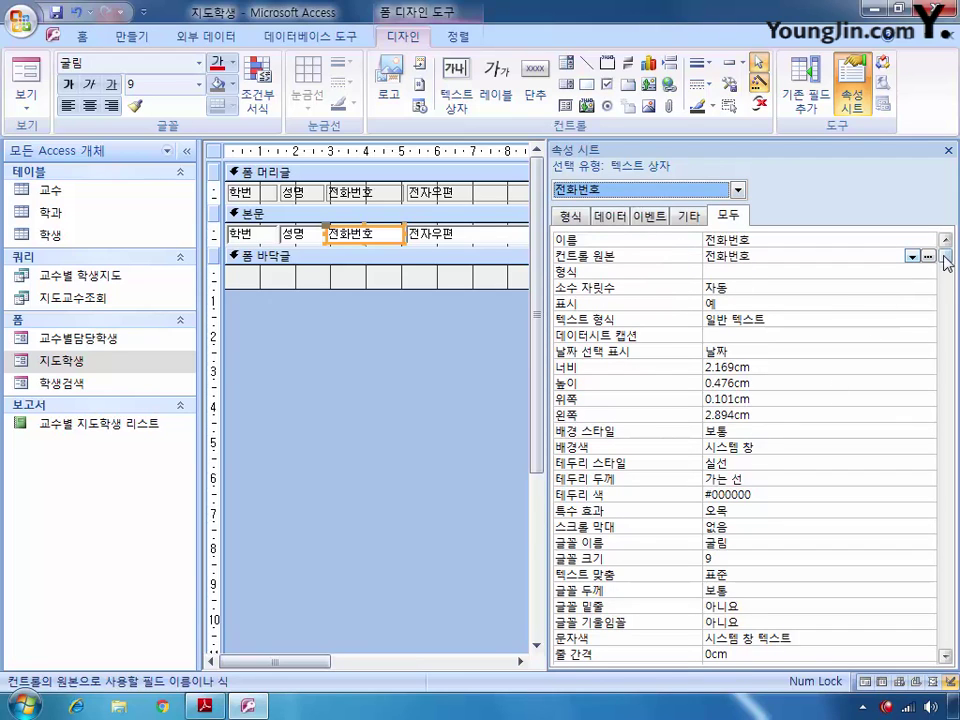
pyautogui.moveTo(946, 254); pyautogui.dragTo(929, 490)
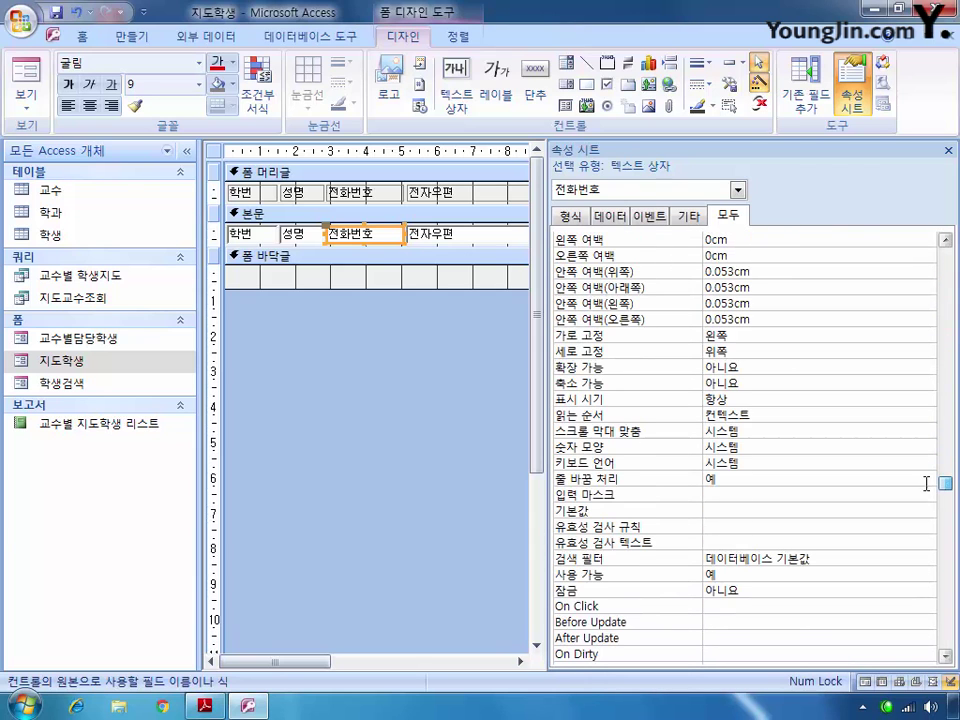
pyautogui.click(722, 495)
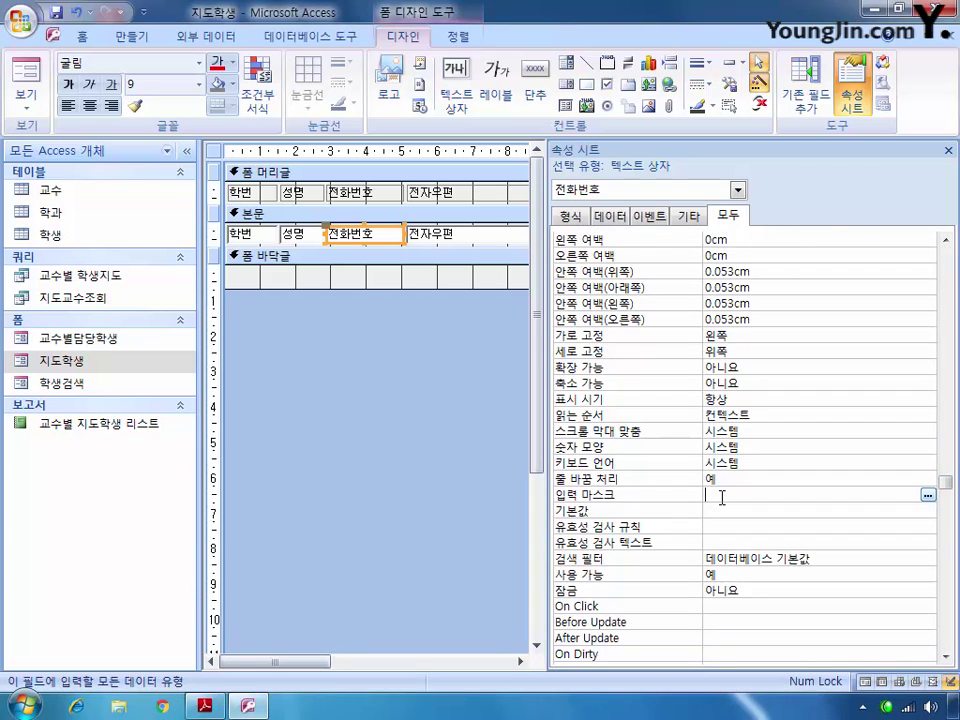
pyautogui.write('Password')
# Step: Set the input mask of the 보호자연락처 text box to Password, and close the 지도학생 form with its changes saved
pyautogui.click(737, 189)
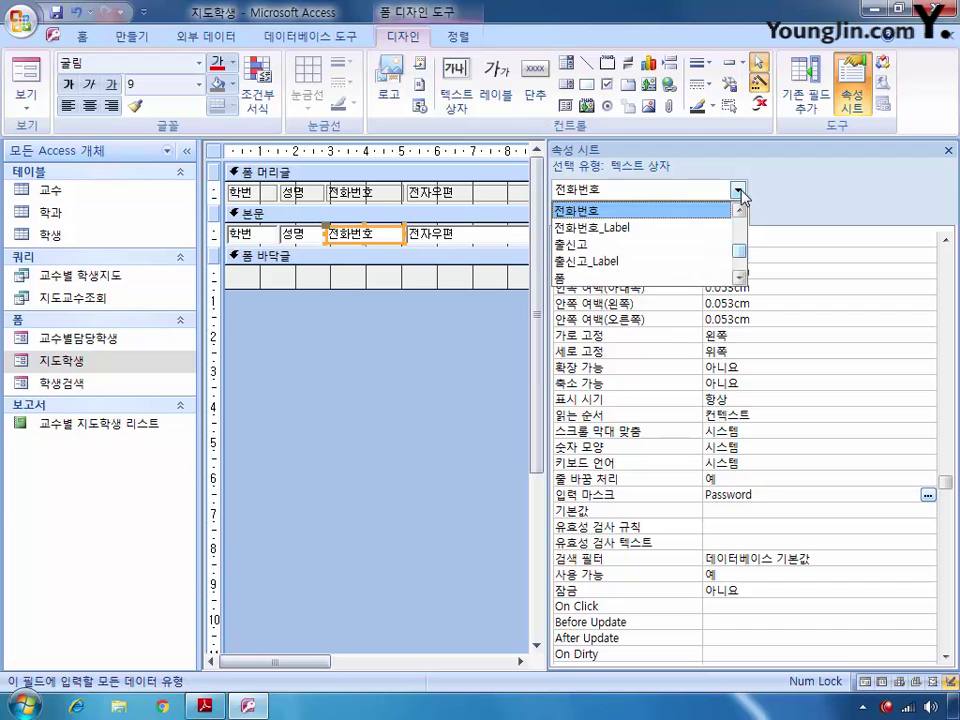
pyautogui.scroll(-2, 738, 251)
pyautogui.scroll(3, 741, 255)
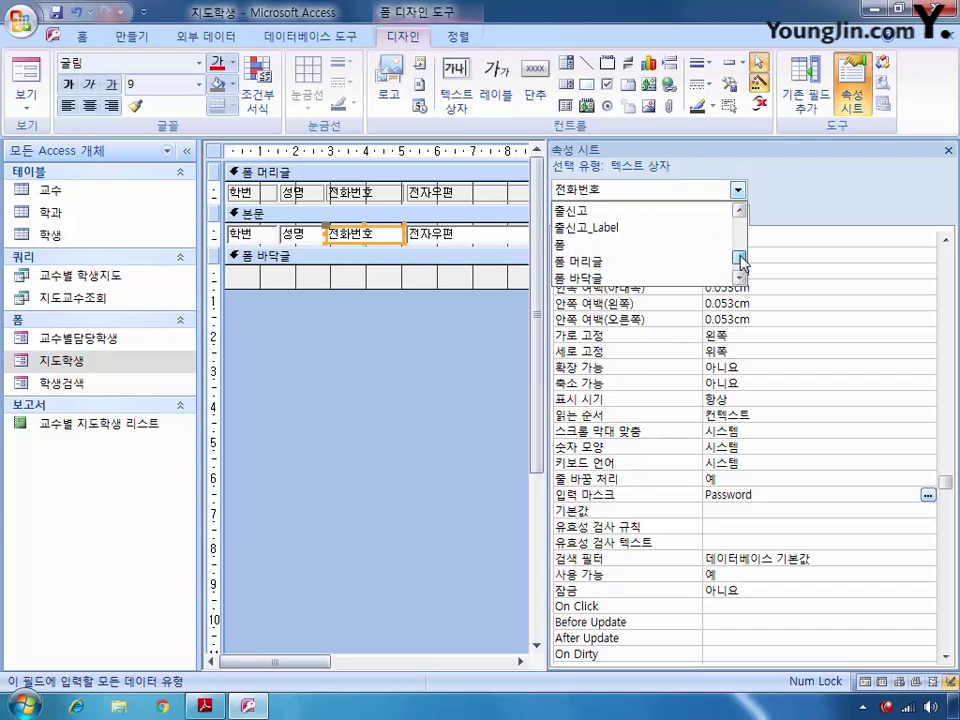
pyautogui.scroll(2, 741, 255)
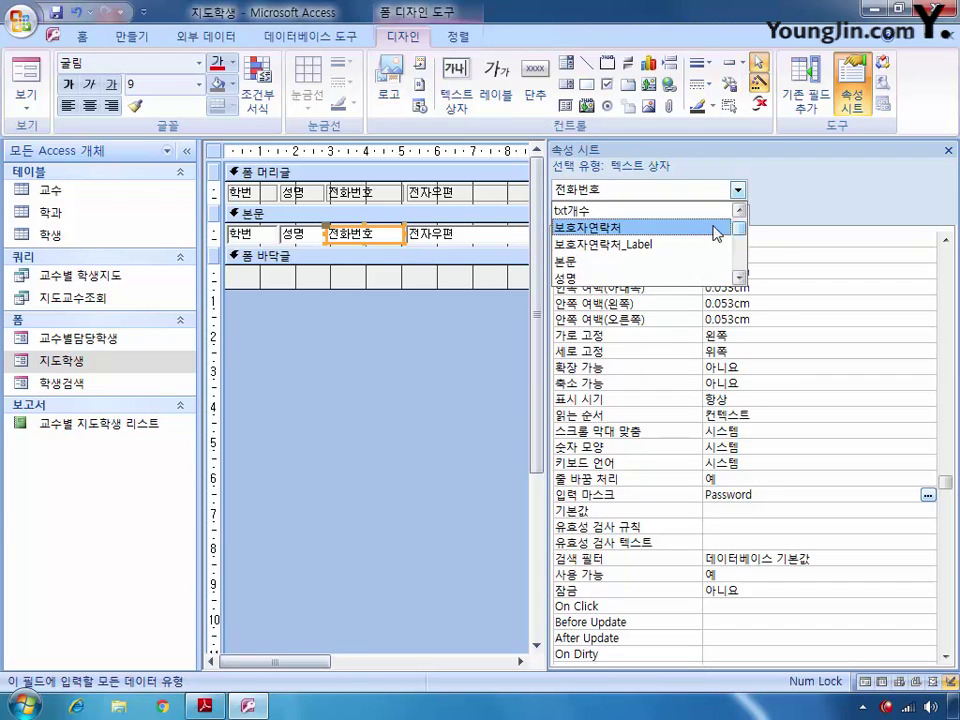
pyautogui.click(697, 227)
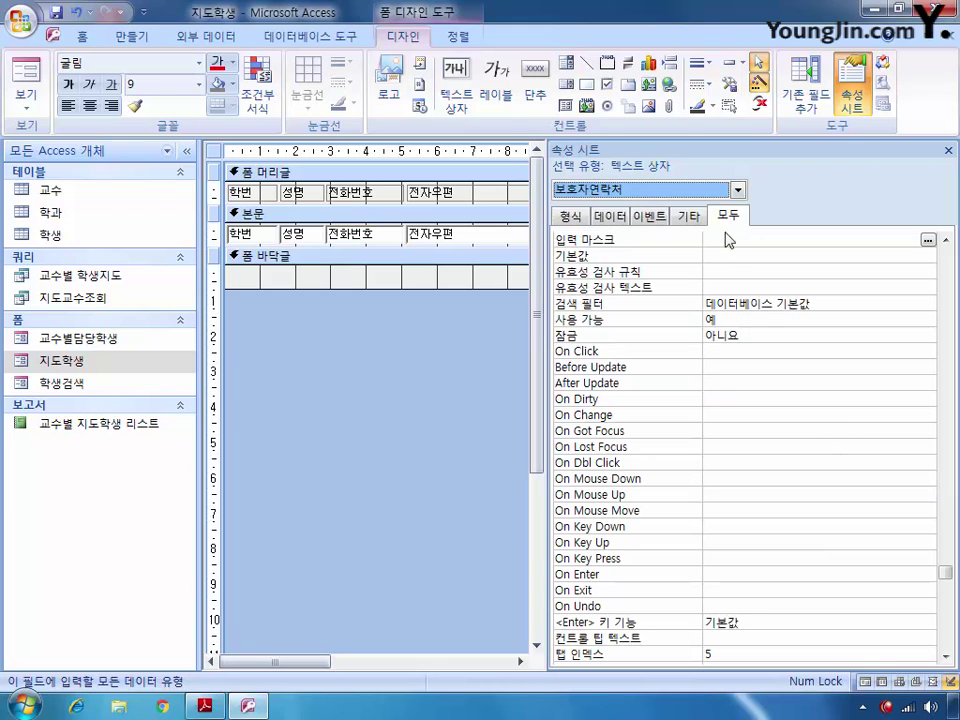
pyautogui.click(723, 241)
pyautogui.write('P')
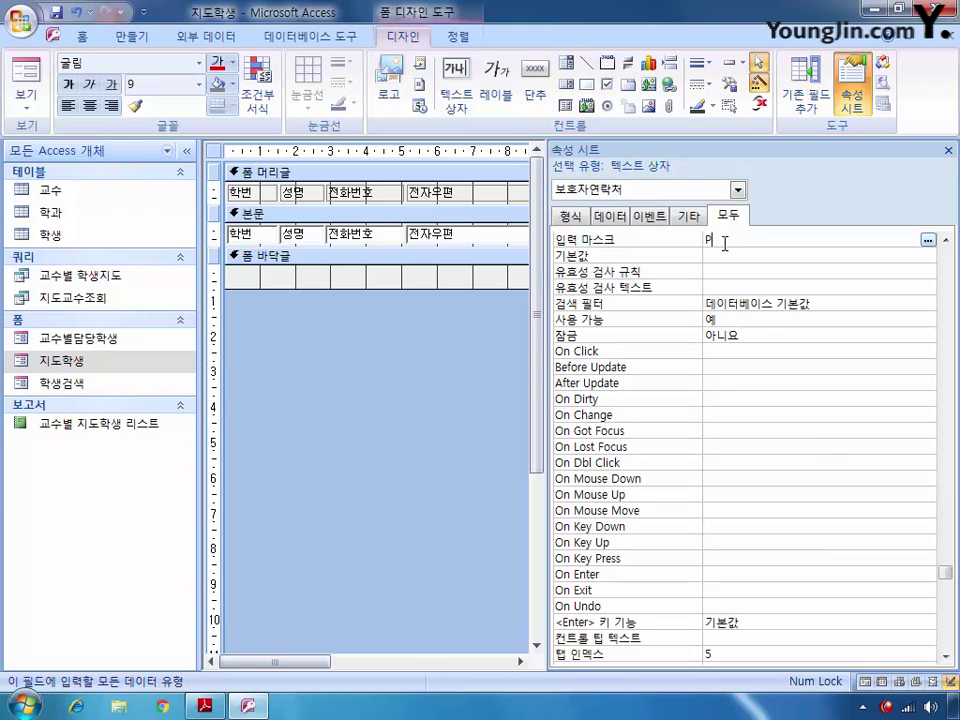
pyautogui.write('assword')
pyautogui.hotkey('ctrl', 'w')
pyautogui.click(372, 400)
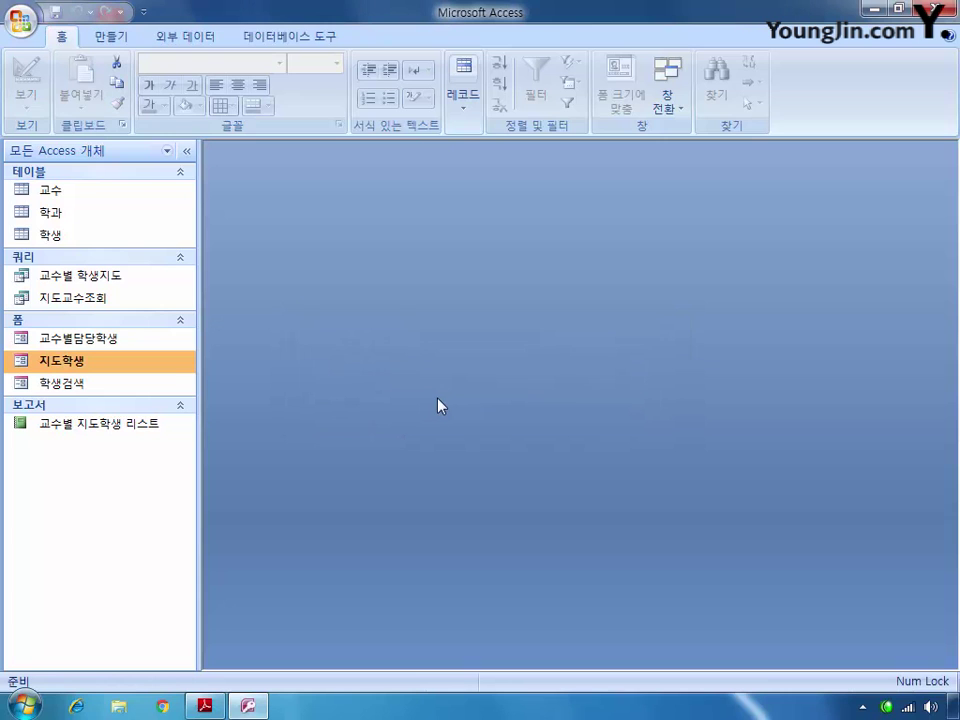
# Step: Open the 교수별담당학생 form in design view, hide the property sheet and enlarge the form window to show the whole 본문 section
pyautogui.click(115, 339)
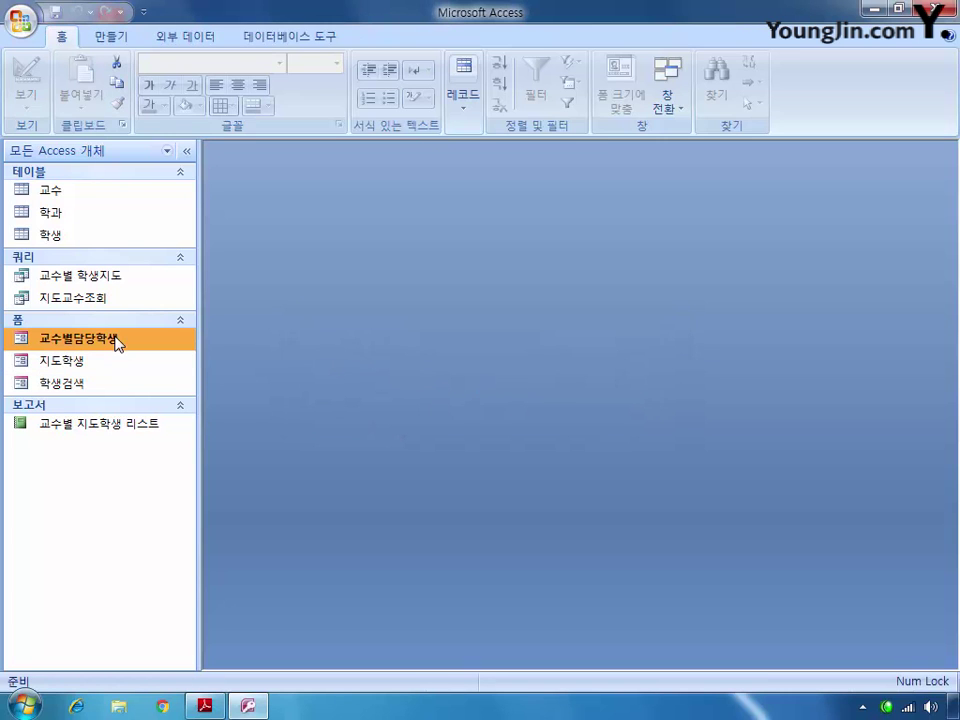
pyautogui.rightClick(117, 343)
pyautogui.click(130, 391)
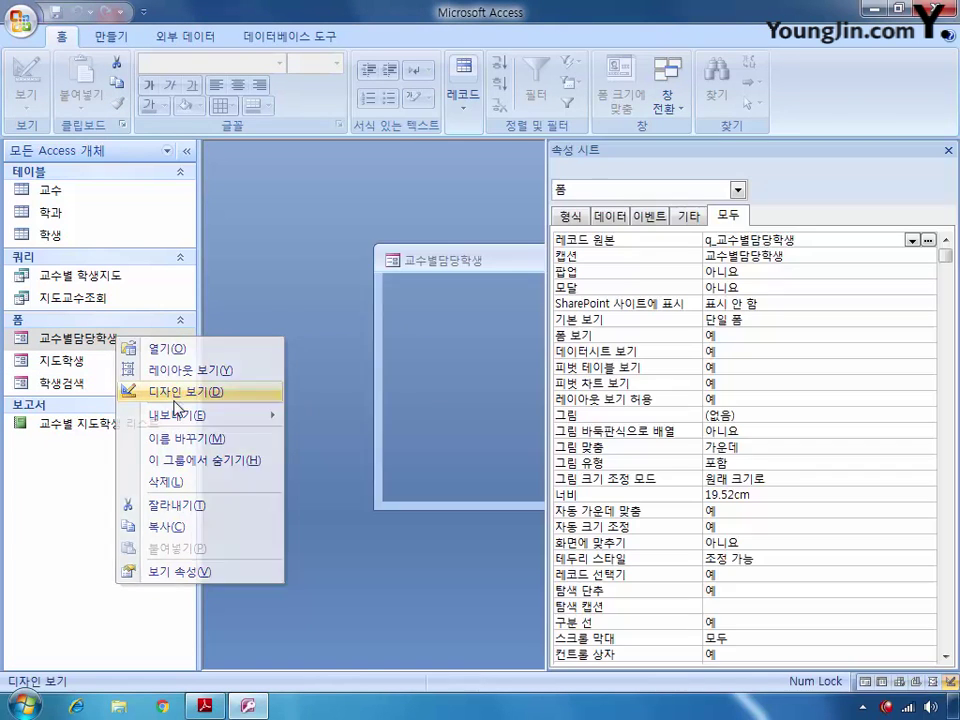
pyautogui.click(948, 150)
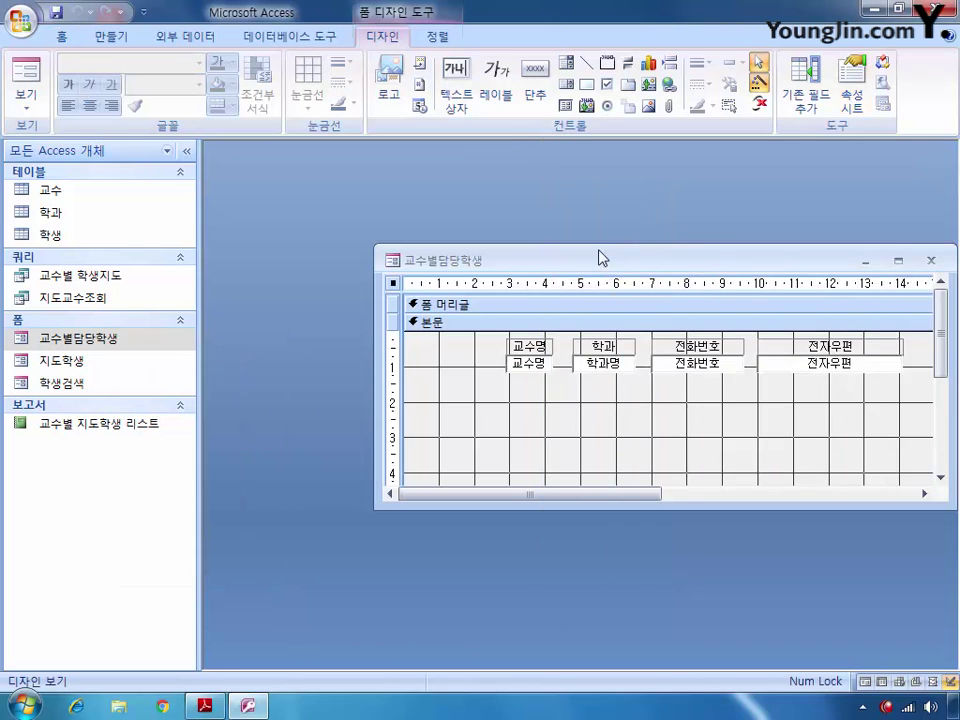
pyautogui.moveTo(602, 256); pyautogui.dragTo(436, 175)
pyautogui.moveTo(785, 421); pyautogui.dragTo(864, 568)
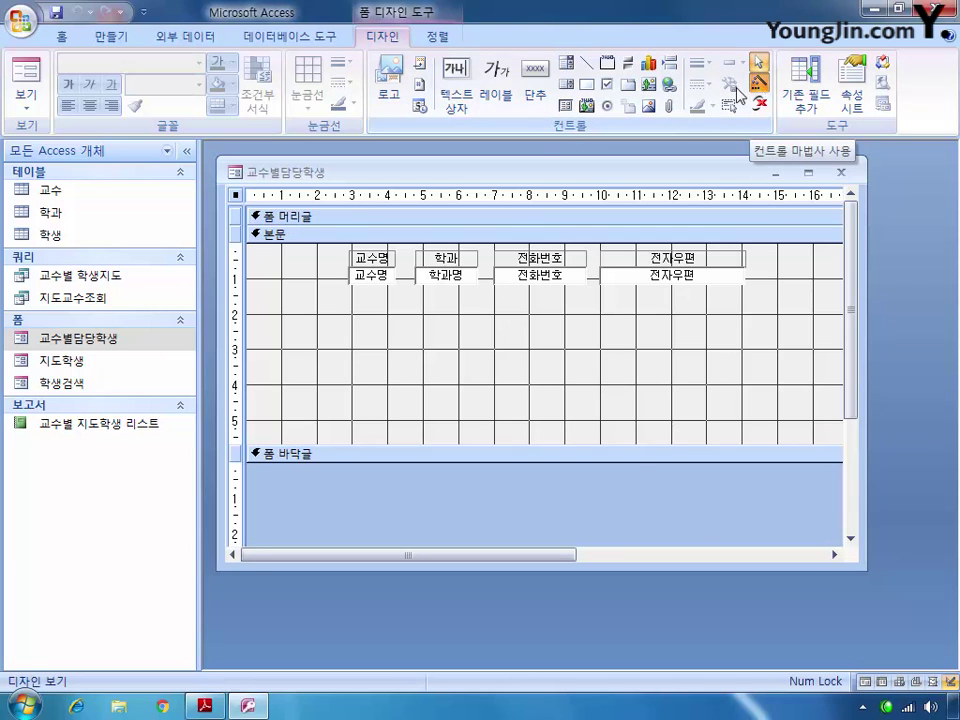
# Step: Draw a subform in the 본문 section below the professor fields, using the existing form 지도학생 as its source
pyautogui.click(566, 104)
pyautogui.moveTo(298, 309); pyautogui.dragTo(750, 428)
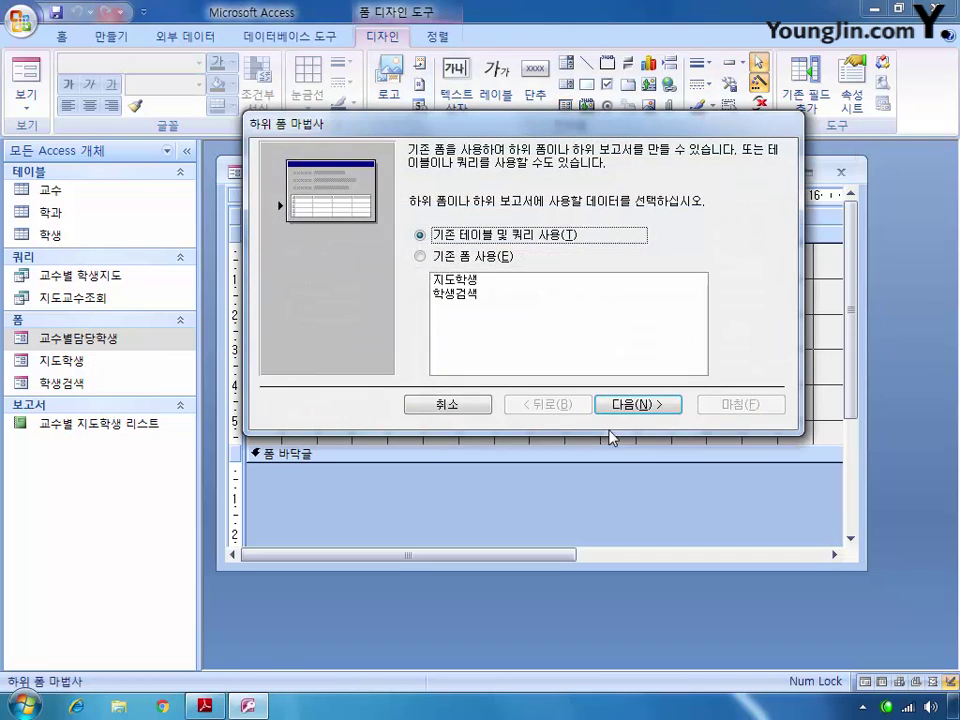
pyautogui.click(460, 256)
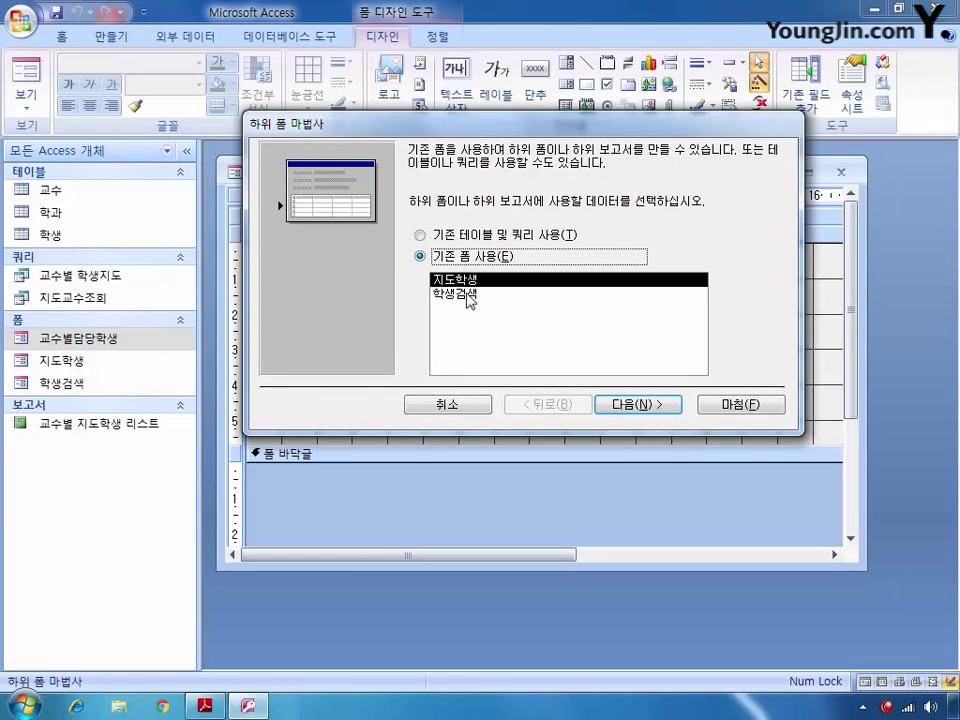
pyautogui.click(662, 406)
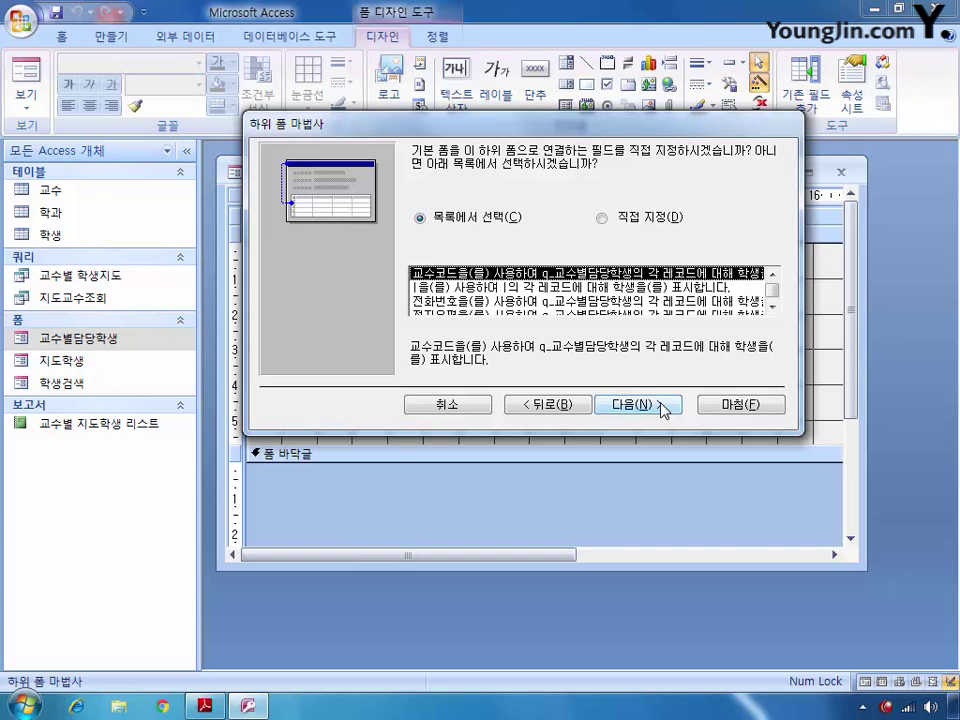
# Step: Define the subform link manually, matching main form field 교수코드 with subform field 지도교수코드
pyautogui.moveTo(771, 287)
pyautogui.mouseDown()
pyautogui.moveTo(771, 303)
pyautogui.moveTo(771, 276)
pyautogui.mouseUp()
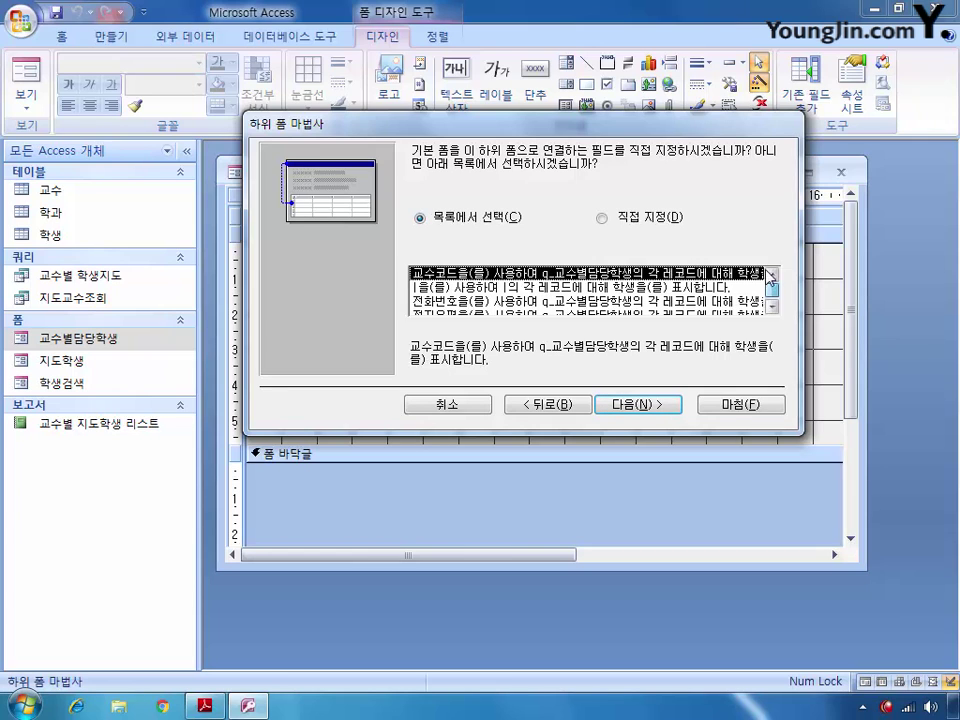
pyautogui.click(605, 220)
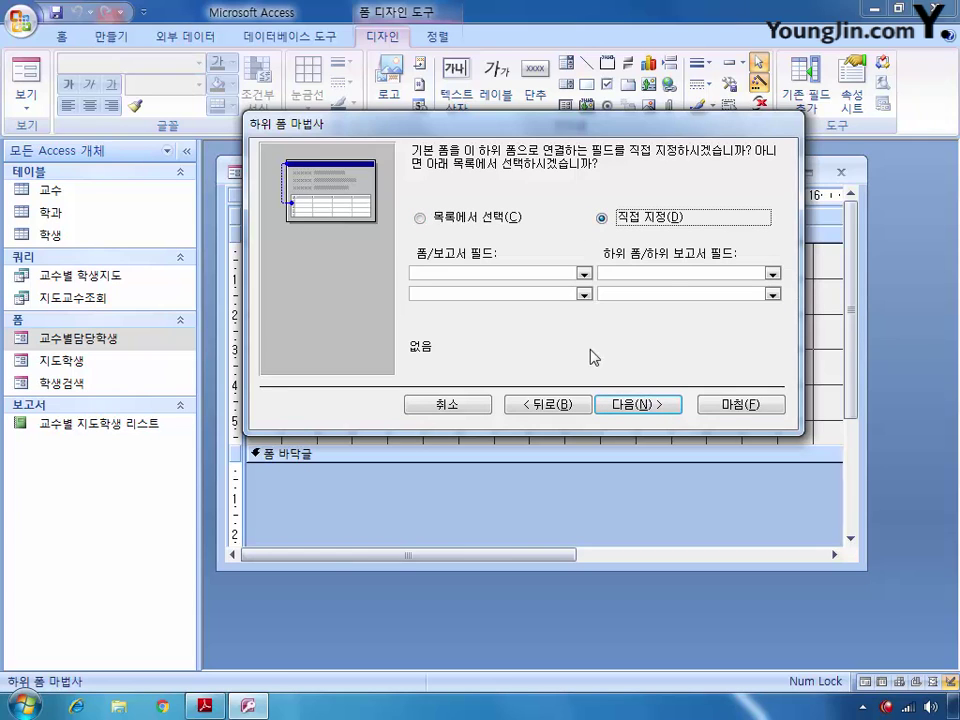
pyautogui.click(583, 273)
pyautogui.click(563, 299)
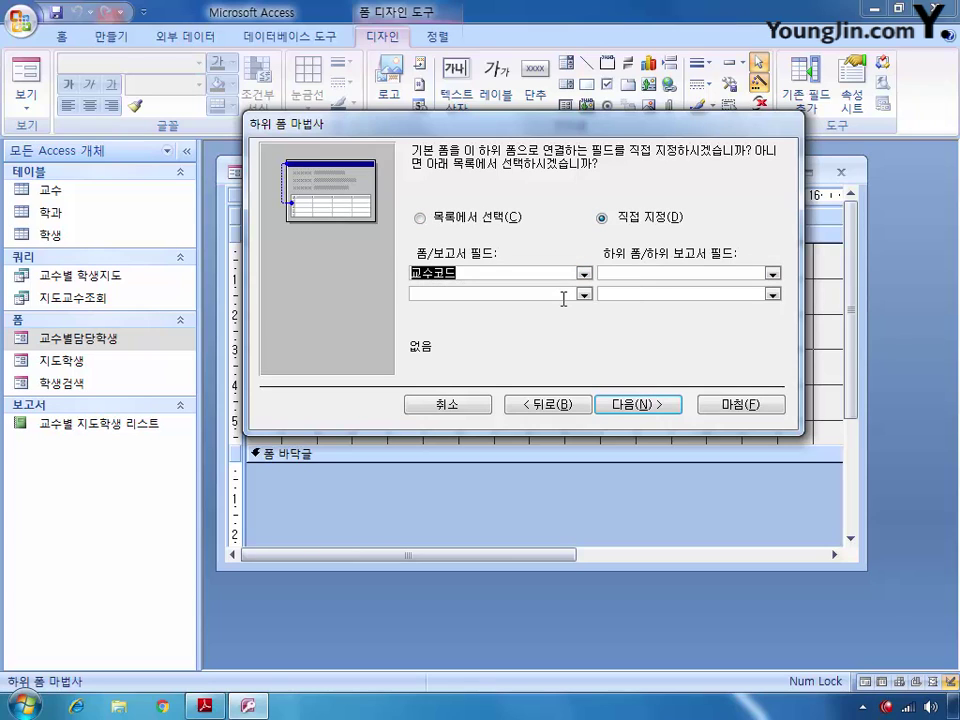
pyautogui.click(750, 272)
pyautogui.click(772, 273)
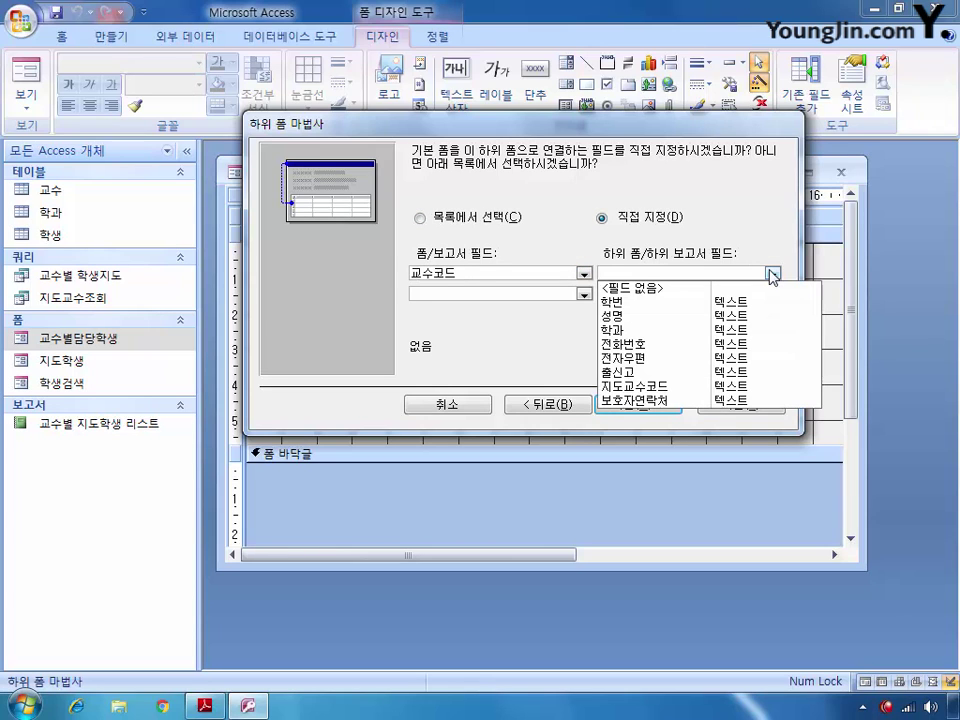
pyautogui.click(660, 386)
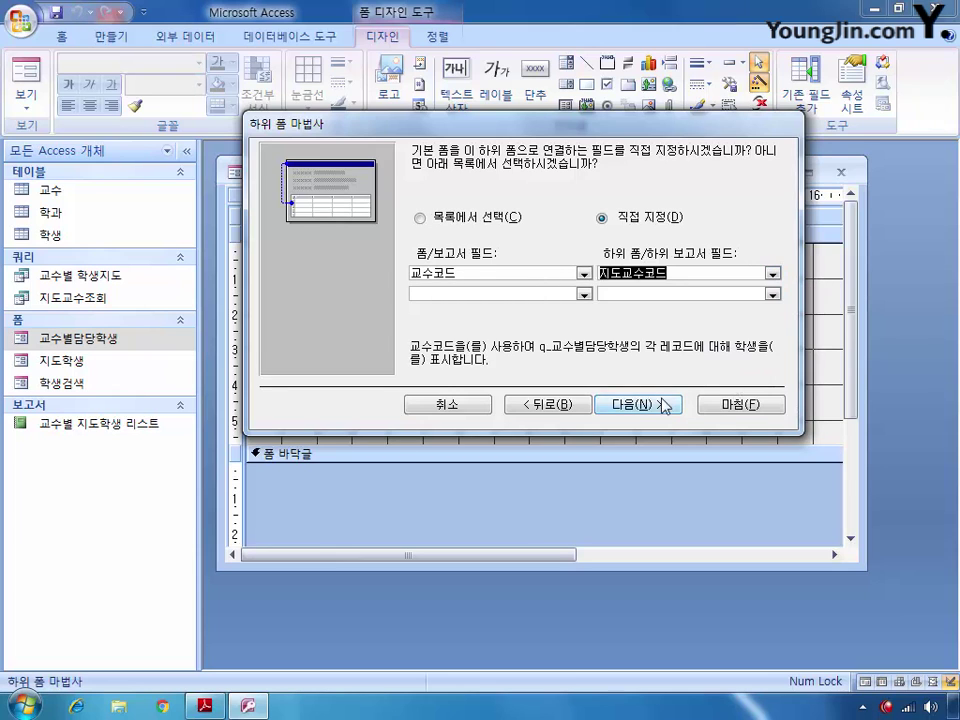
# Step: Finish the subform with the name 지도학생, and close the 교수별담당학생 form with its changes saved
pyautogui.click(645, 406)
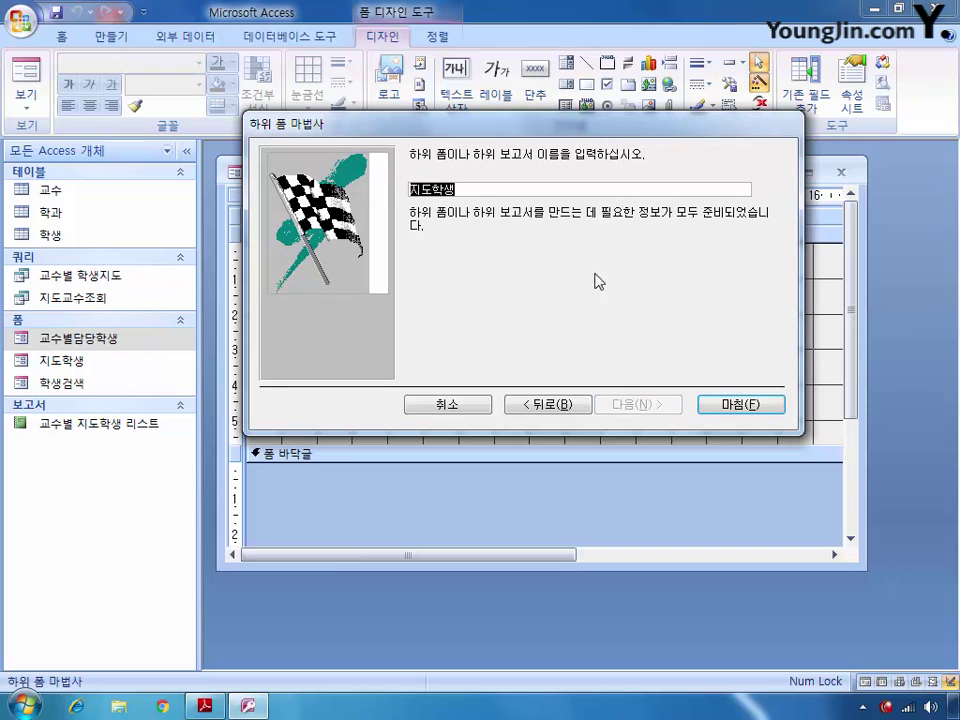
pyautogui.click(750, 406)
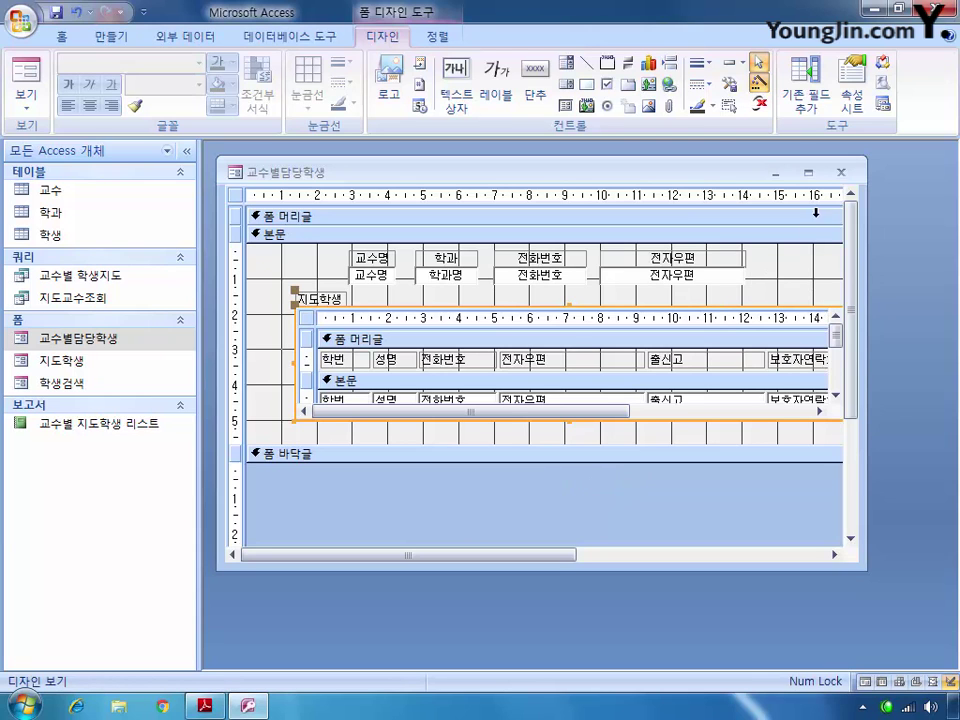
pyautogui.click(841, 172)
pyautogui.click(386, 400)
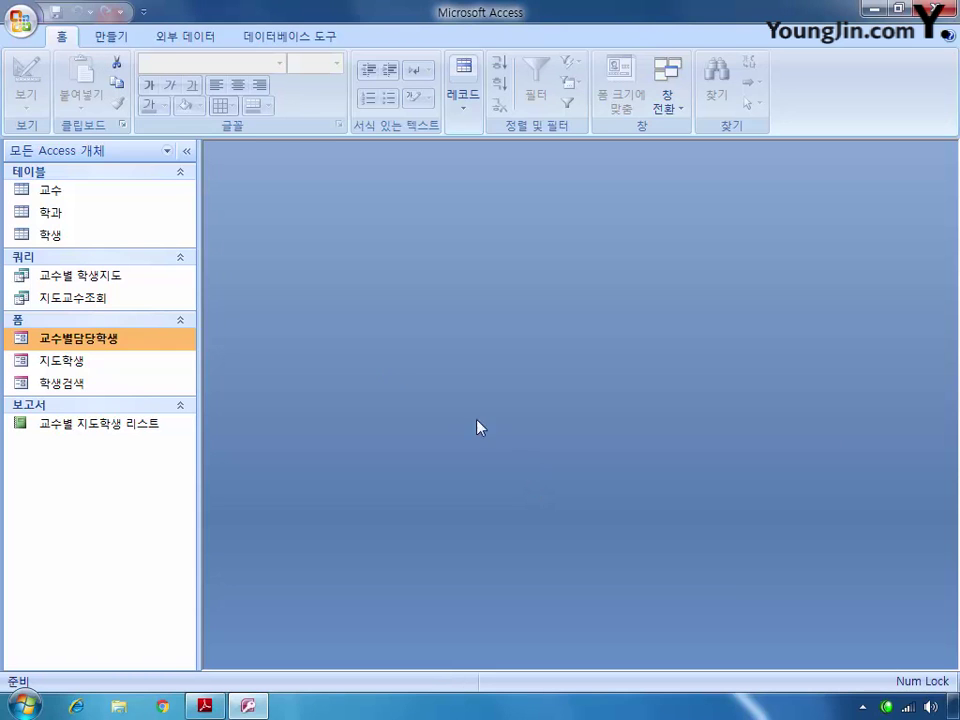
# Step: Open the 학생검색 form in design view and enlarge its window to show the header and all 본문 fields
pyautogui.rightClick(77, 386)
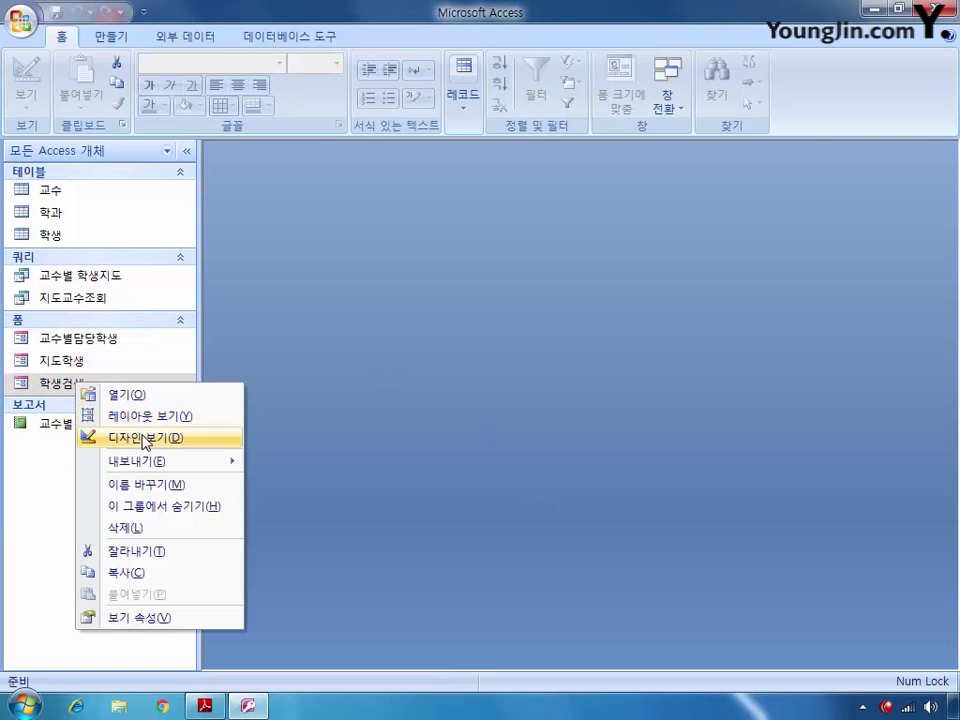
pyautogui.click(146, 441)
pyautogui.moveTo(627, 340); pyautogui.dragTo(381, 197)
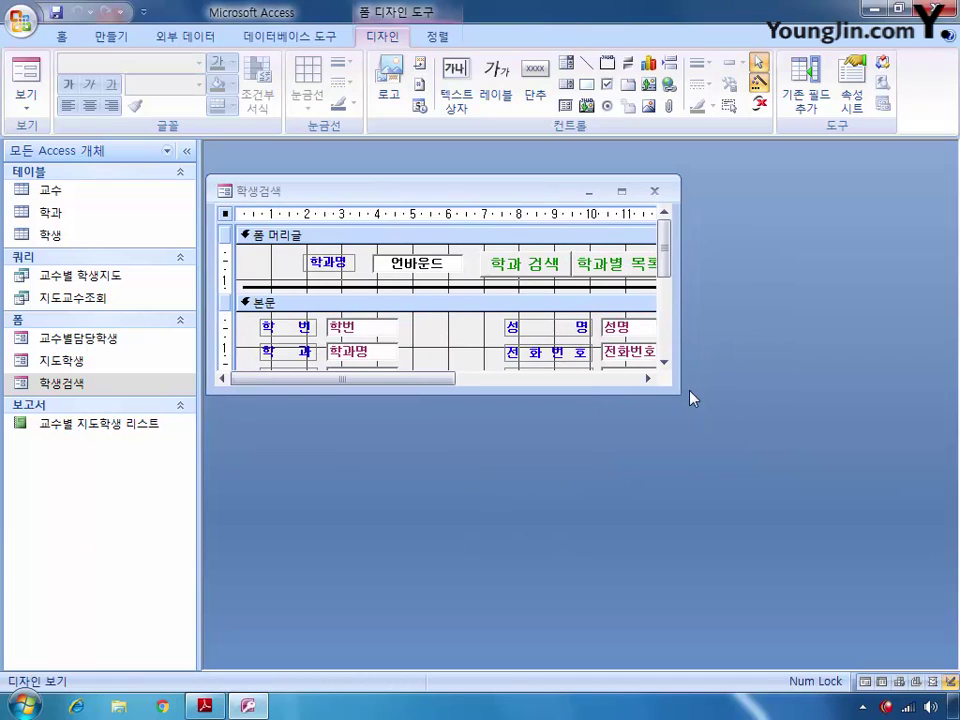
pyautogui.moveTo(673, 396); pyautogui.dragTo(822, 594)
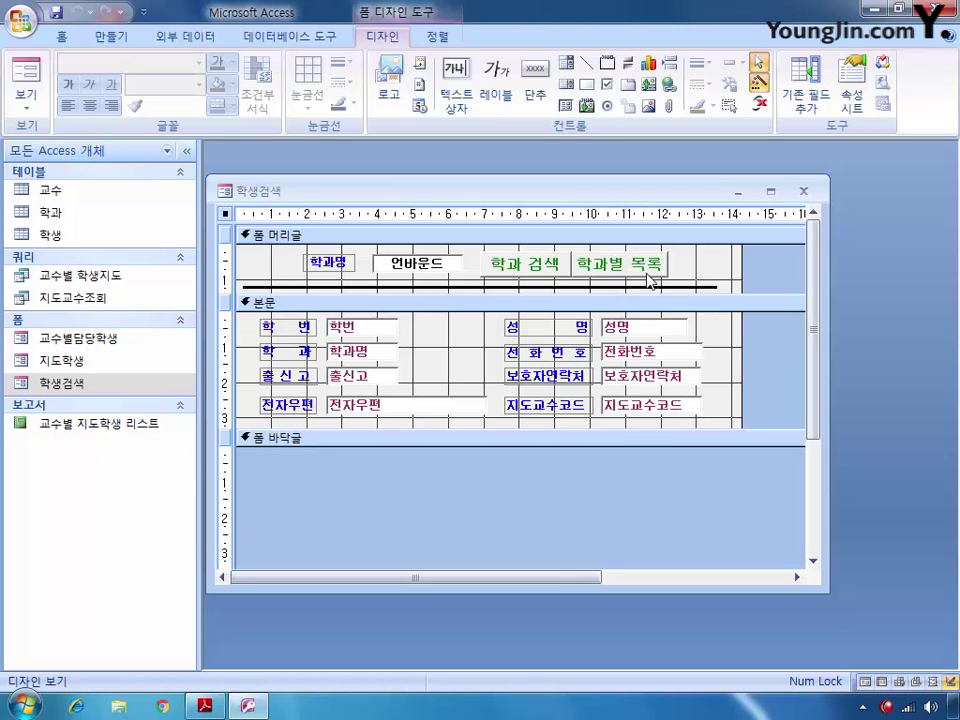
# Step: Draw a command button beside 학과별 목록 in the 폼 머리글 section and assign it the 폼 작업 function 폼 닫기
pyautogui.click(536, 80)
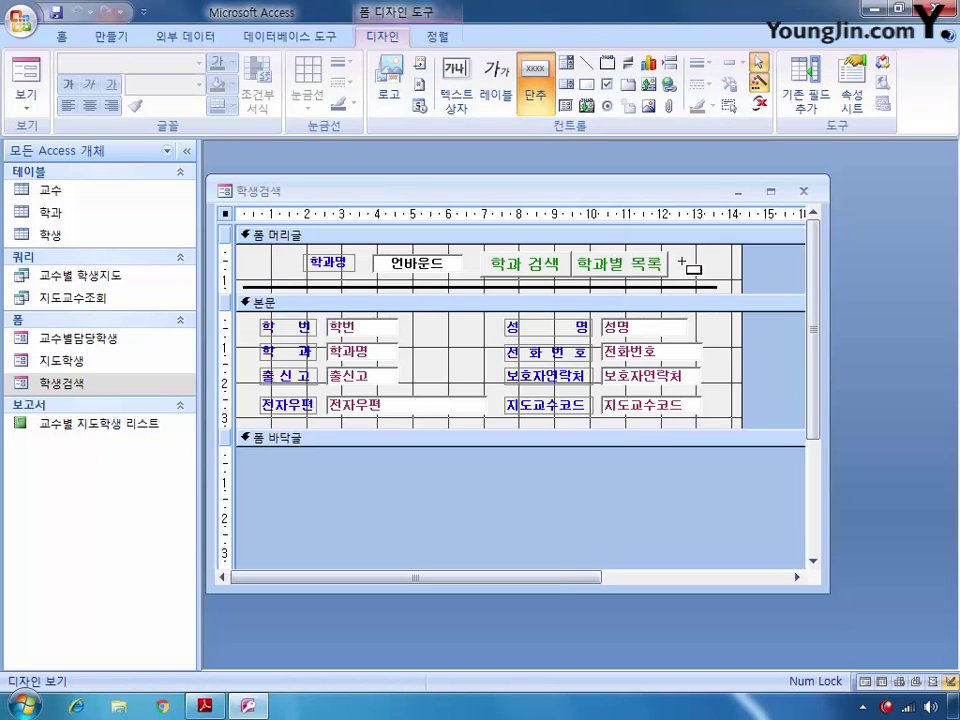
pyautogui.moveTo(670, 253); pyautogui.dragTo(731, 277)
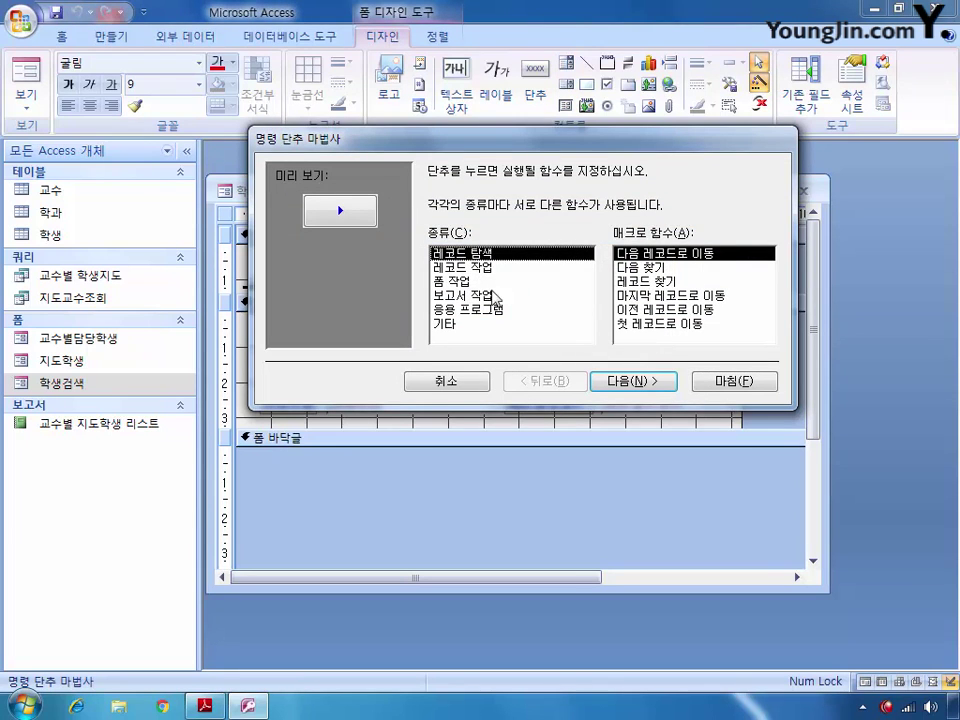
pyautogui.click(465, 281)
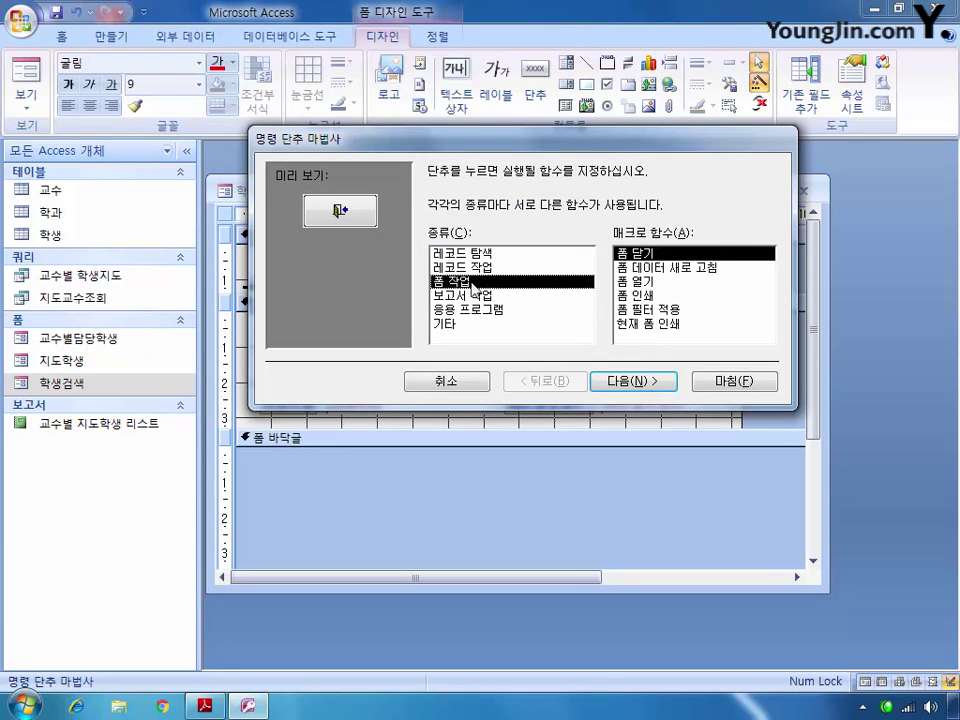
pyautogui.click(644, 384)
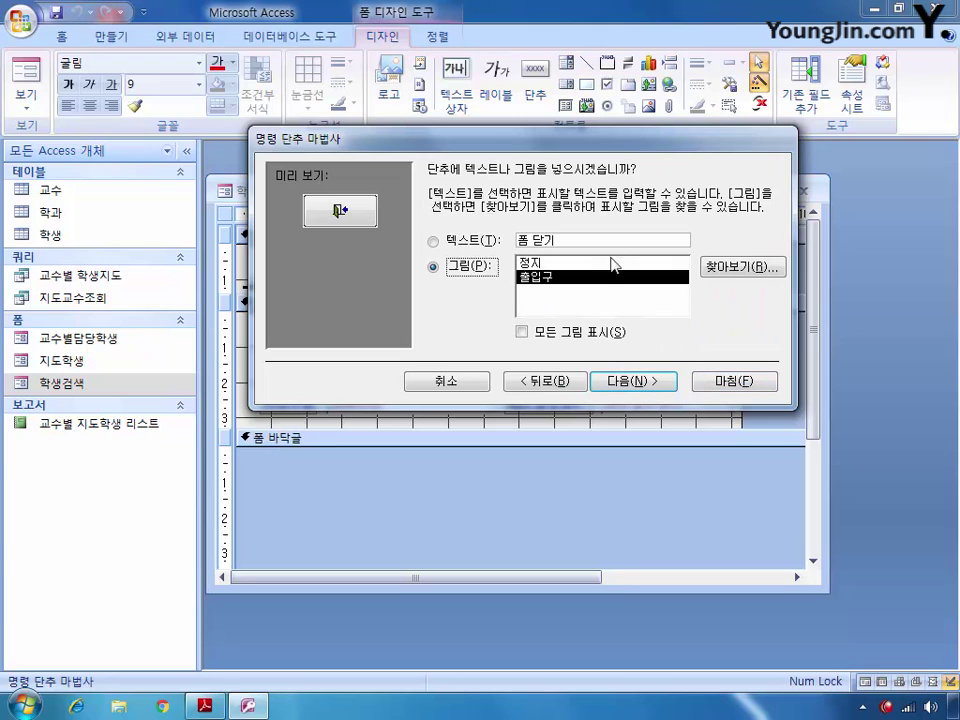
# Step: Make the new button show text instead of a picture, with the caption 닫기
pyautogui.click(470, 243)
pyautogui.moveTo(532, 240); pyautogui.dragTo(503, 241)
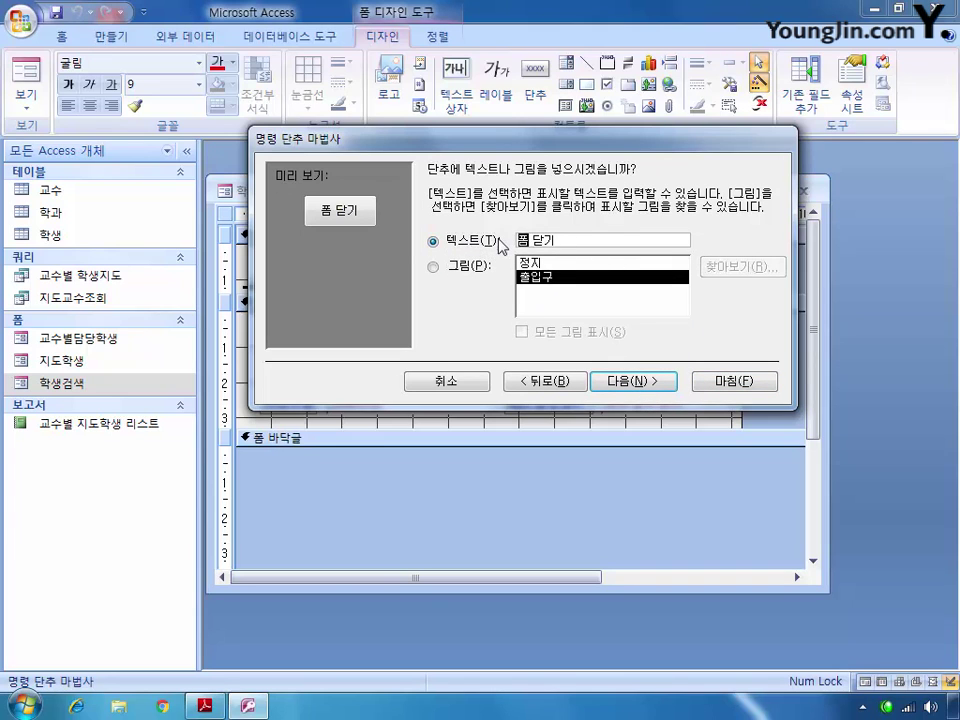
pyautogui.press('Delete')
pyautogui.click(634, 381)
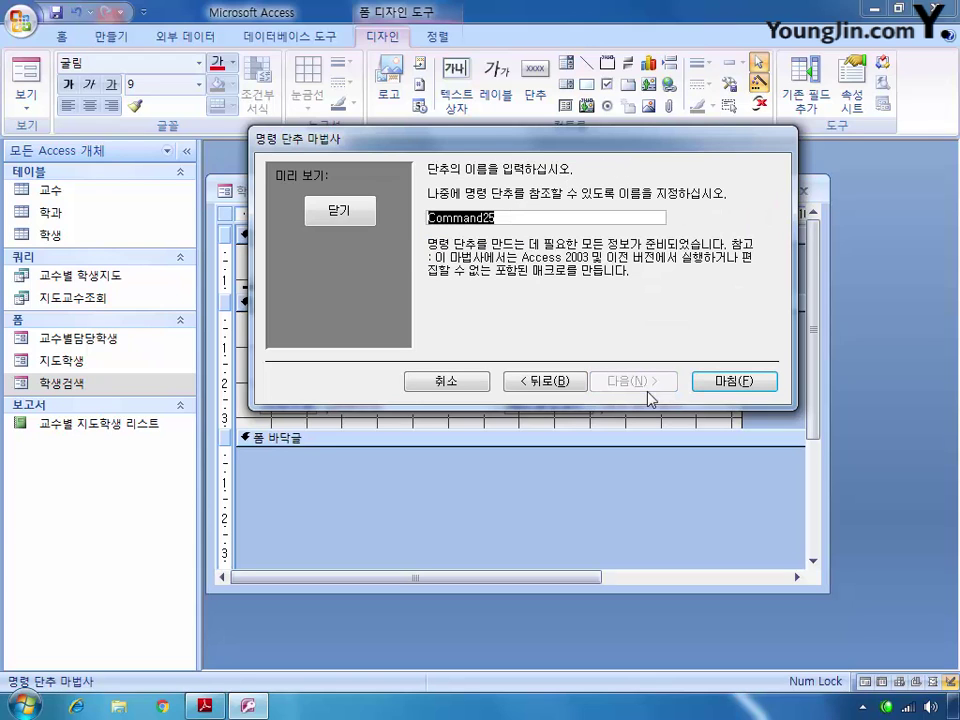
# Step: Finish the button with the name cmd닫기, and close the 학생검색 form with its changes saved
pyautogui.write('c')
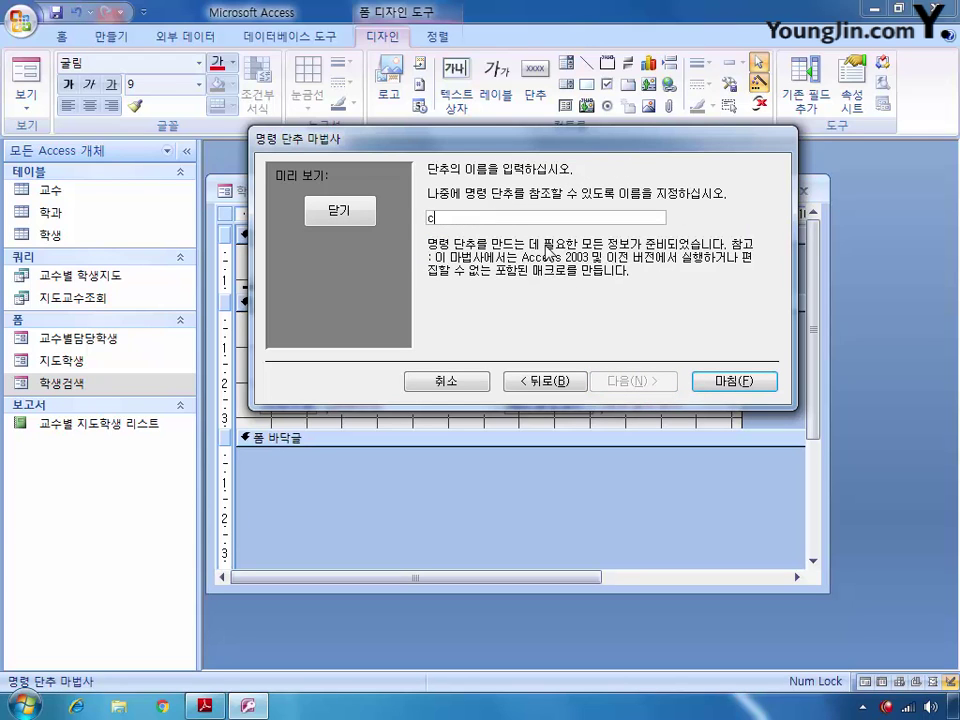
pyautogui.write('md닫기')
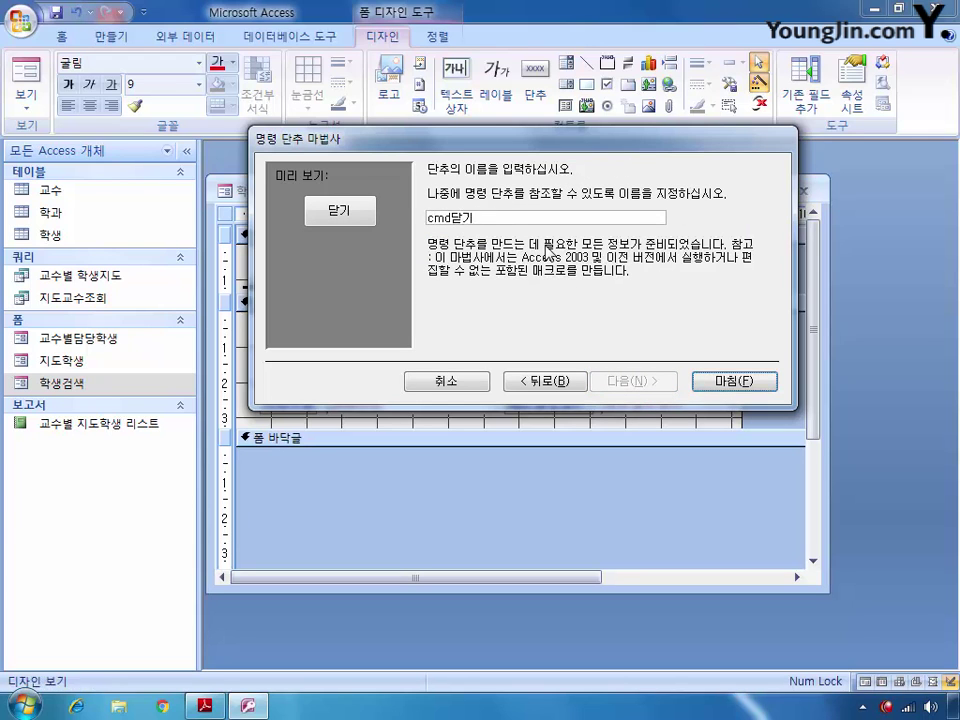
pyautogui.press('Return')
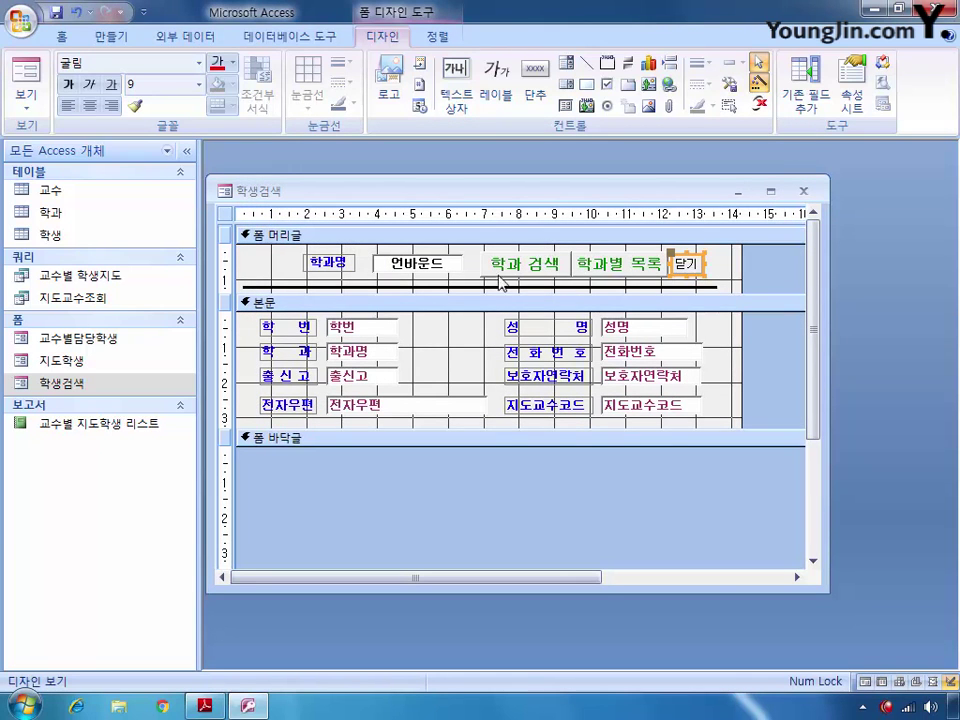
pyautogui.click(803, 190)
pyautogui.click(388, 401)
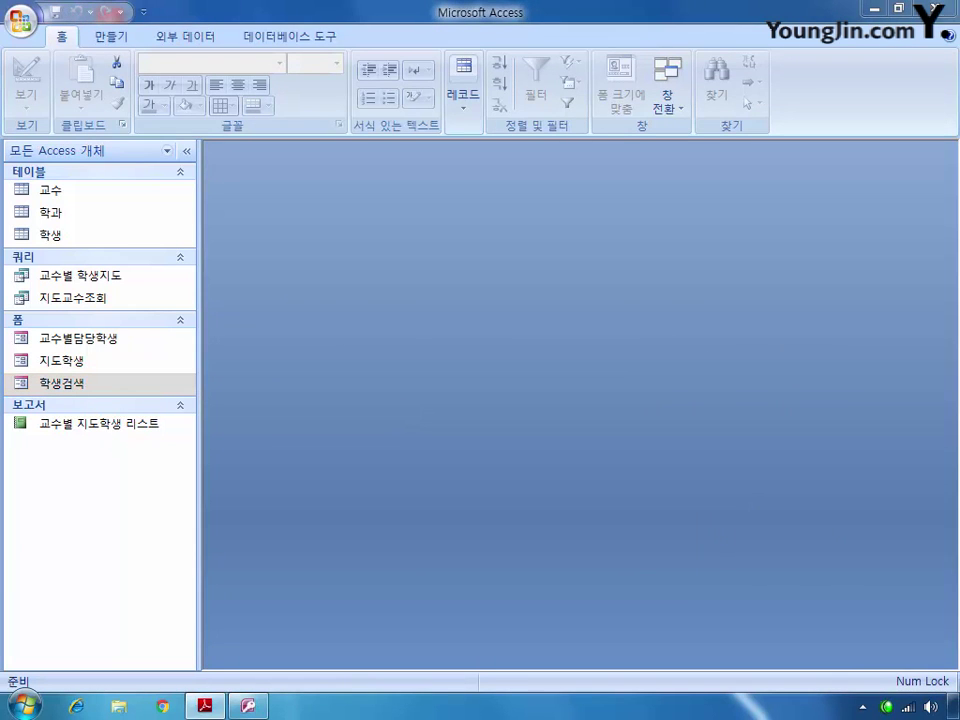
# Step: Open the report 교수별 지도학생 리스트 in design view and set its record source to the query 교수별 학생지도
pyautogui.click(116, 428)
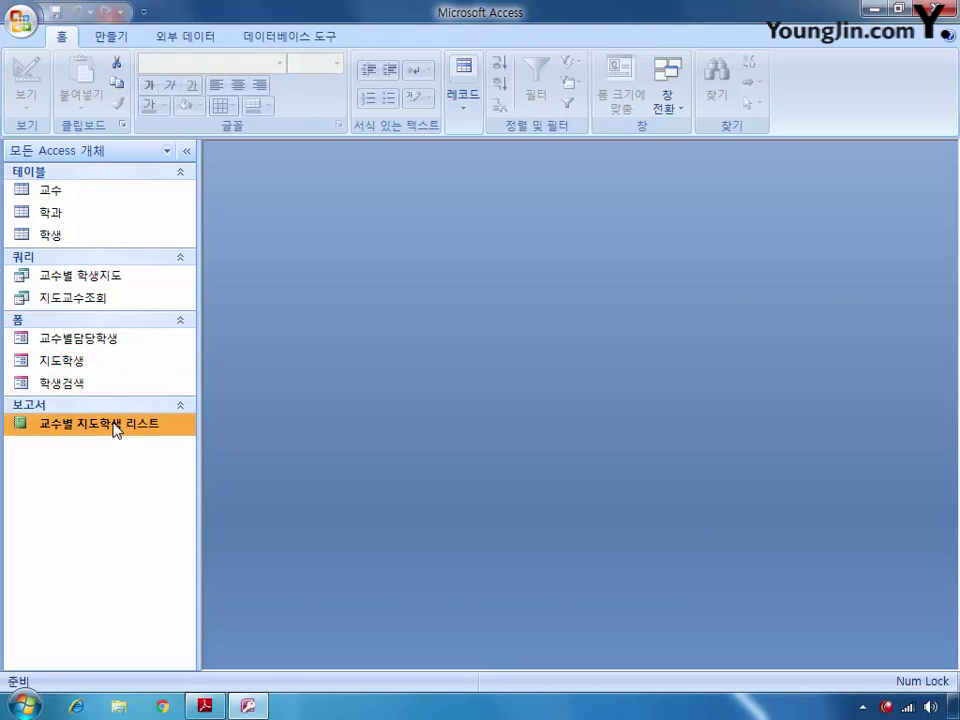
pyautogui.rightClick(116, 430)
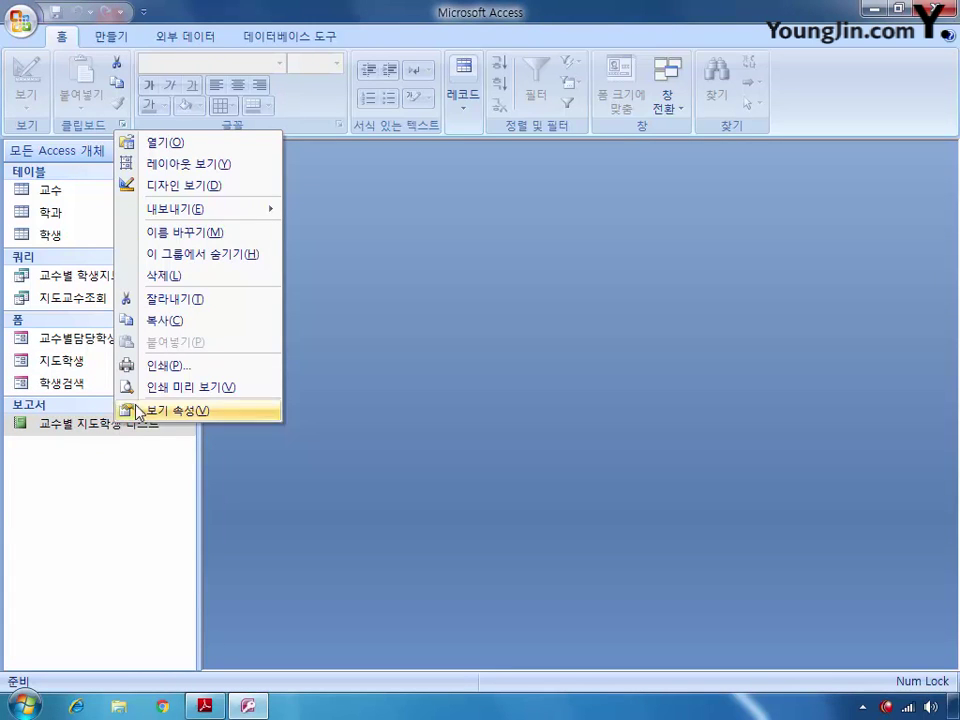
pyautogui.click(210, 186)
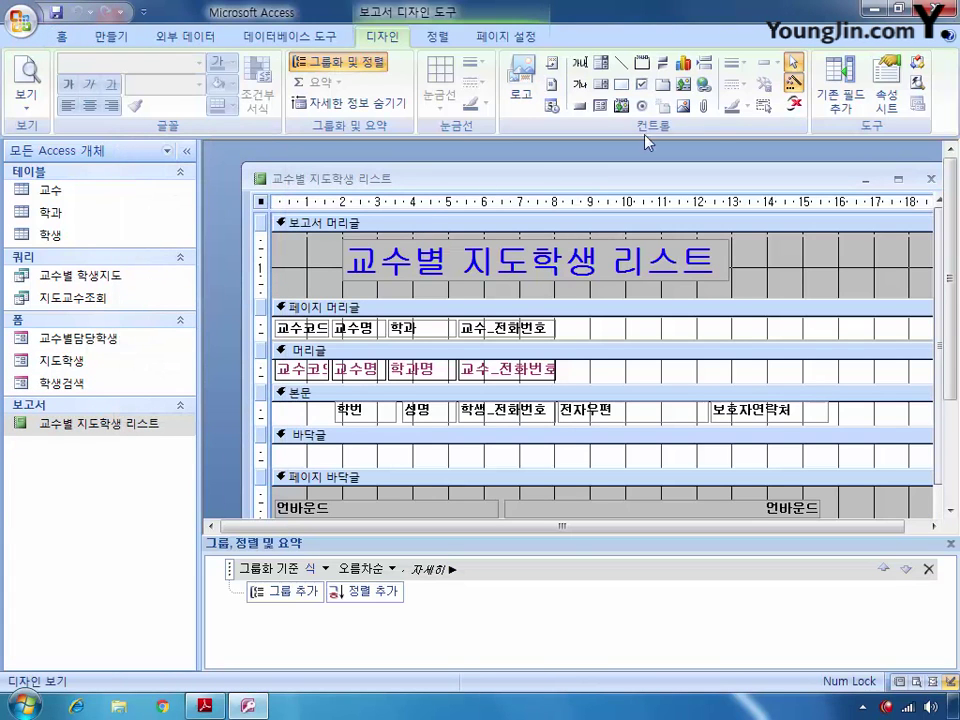
pyautogui.press('F4')
pyautogui.doubleClick(455, 181)
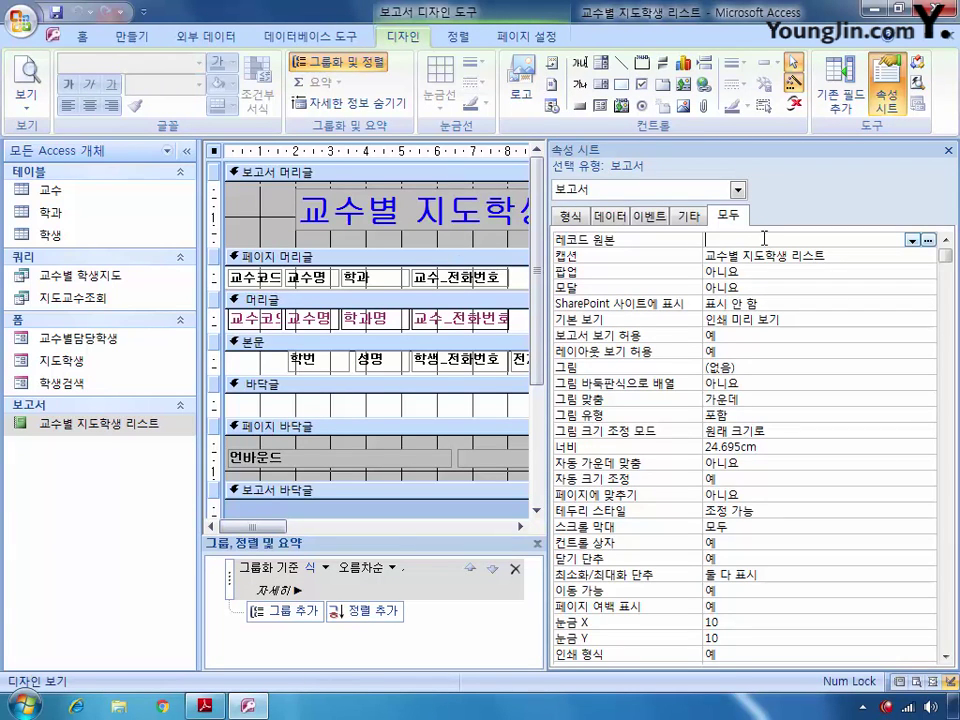
pyautogui.click(922, 245)
pyautogui.click(912, 241)
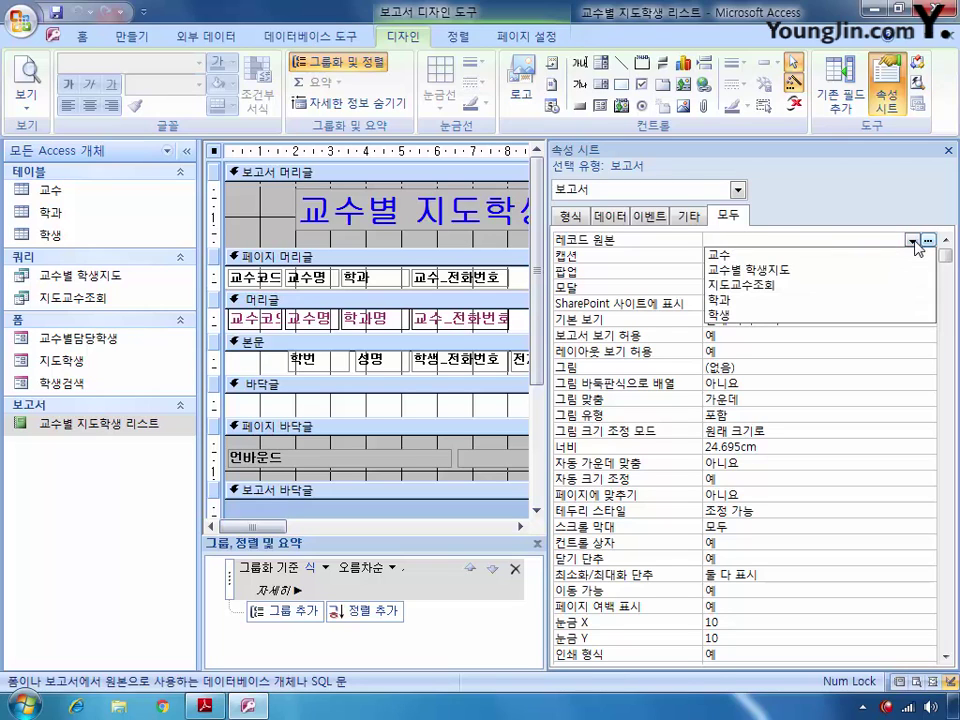
pyautogui.click(881, 270)
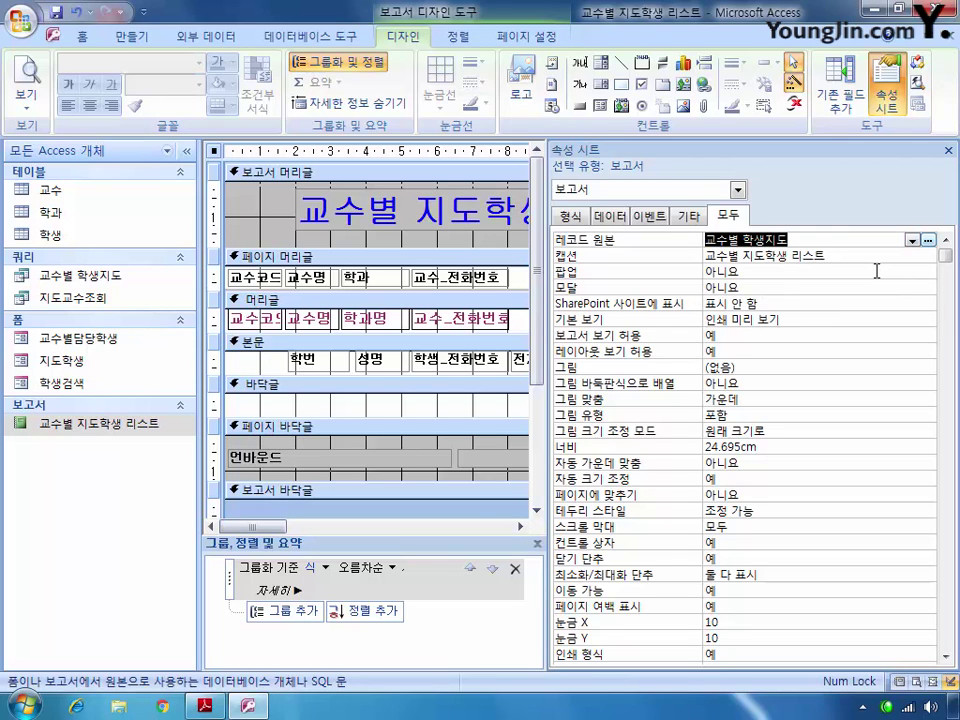
# Step: Group the report by 교수코드 and set that group's footer to 바닥글 구역 표시 안 함
pyautogui.click(327, 573)
pyautogui.click(327, 573)
pyautogui.click(362, 500)
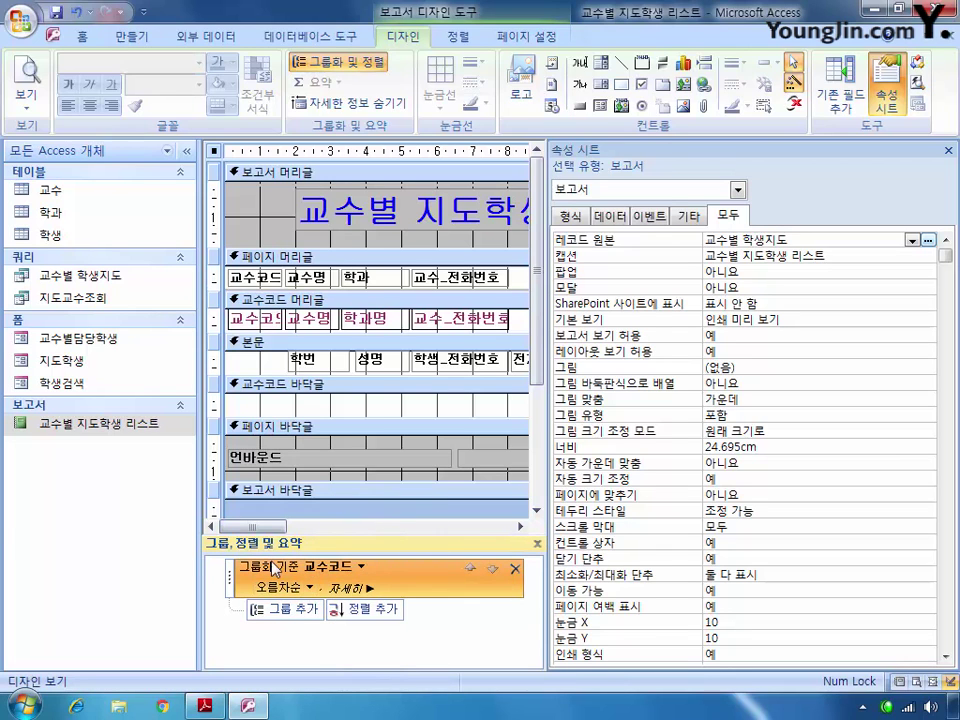
pyautogui.click(345, 589)
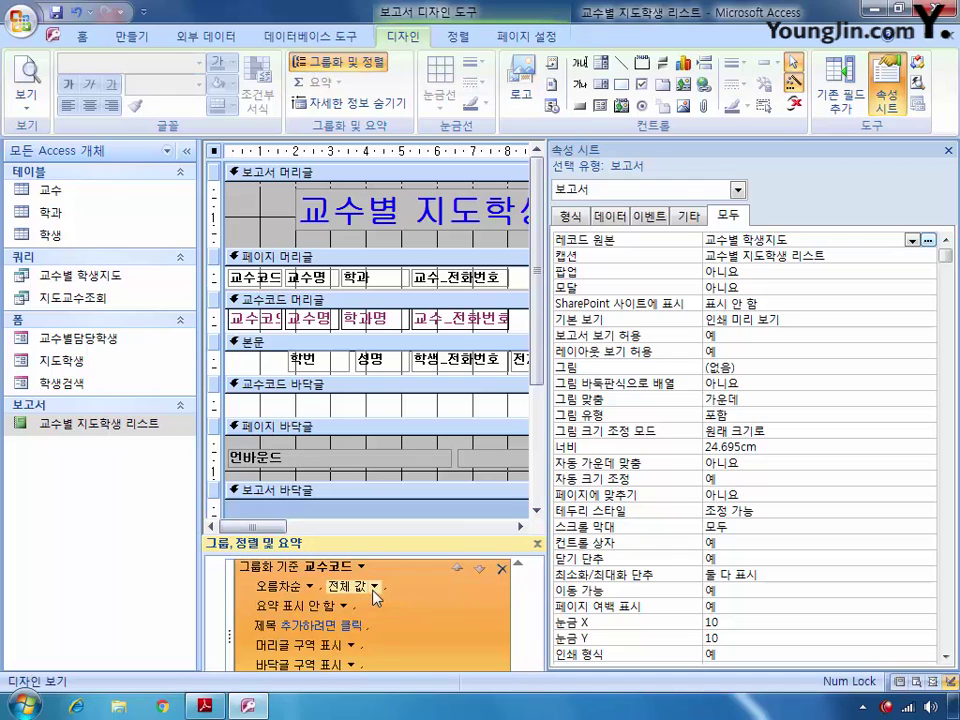
pyautogui.click(351, 664)
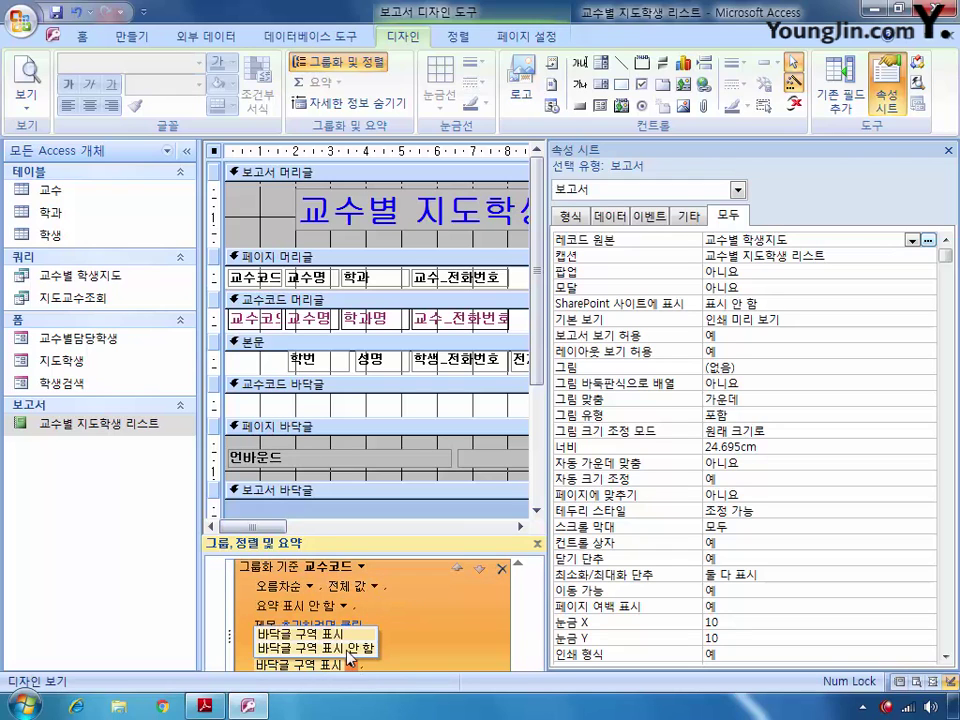
pyautogui.click(378, 650)
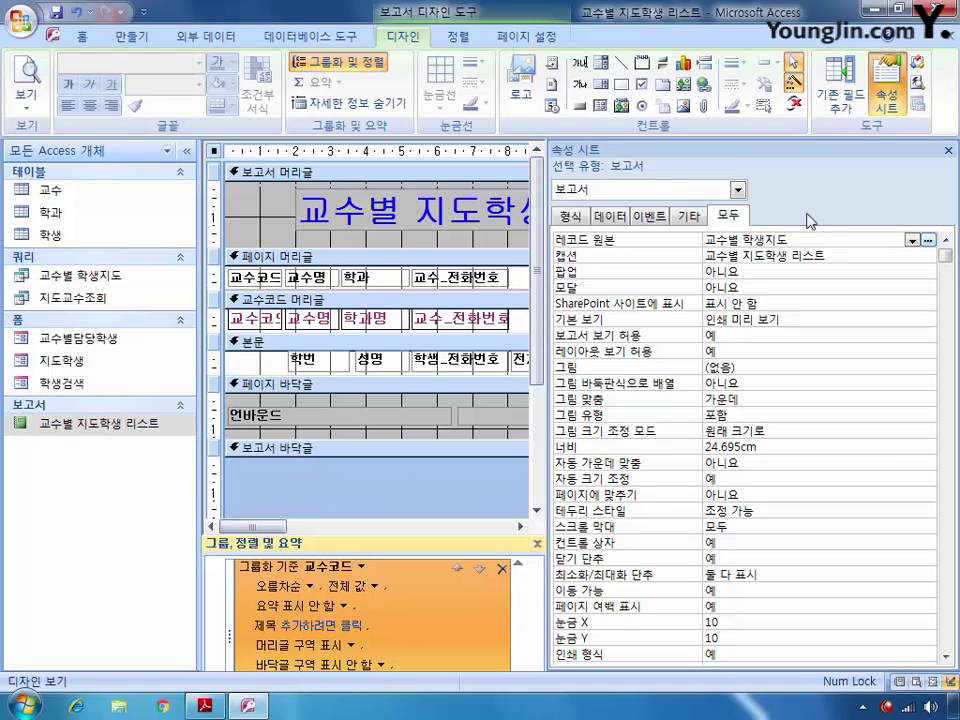
# Step: Set the control source of the txt날짜 text box in the page footer to =Date()
pyautogui.click(737, 190)
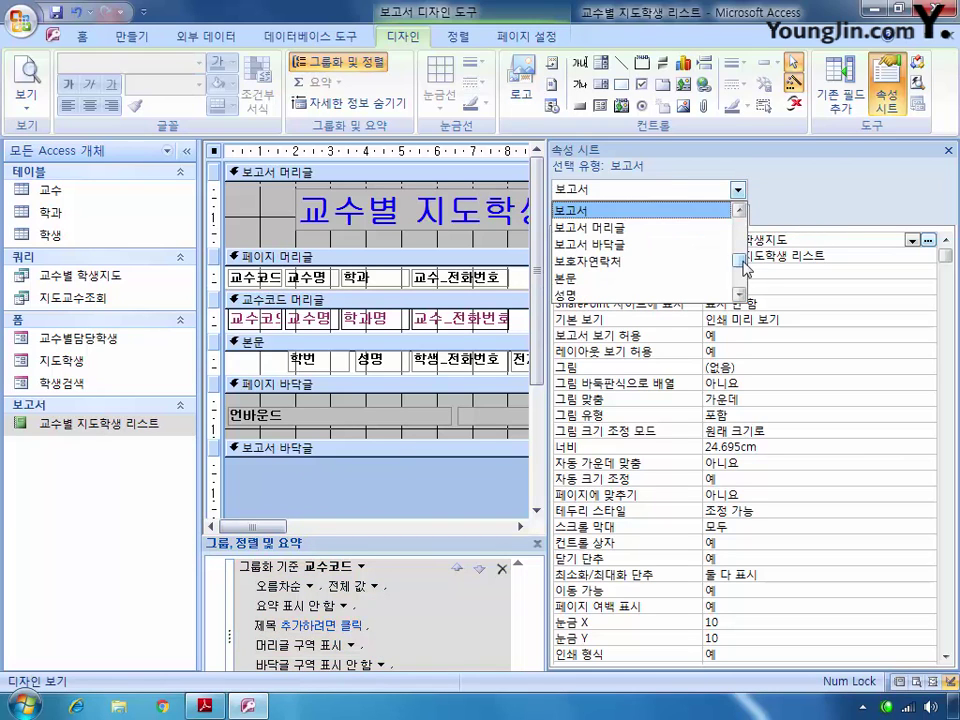
pyautogui.scroll(-2, 745, 205)
pyautogui.scroll(-1, 743, 205)
pyautogui.scroll(1, 650, 244)
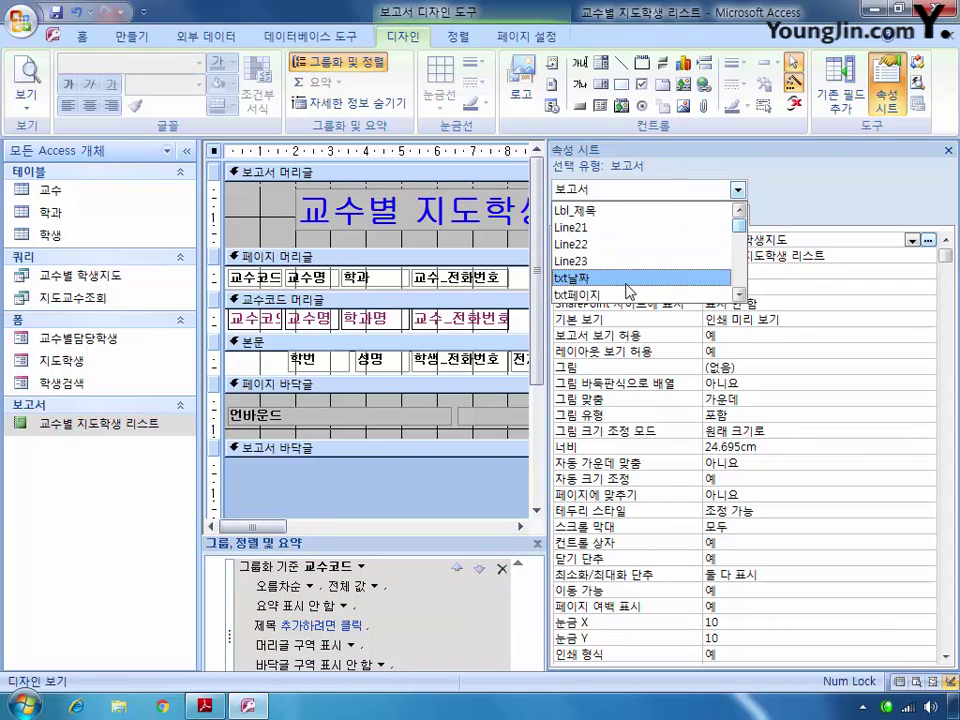
pyautogui.click(580, 278)
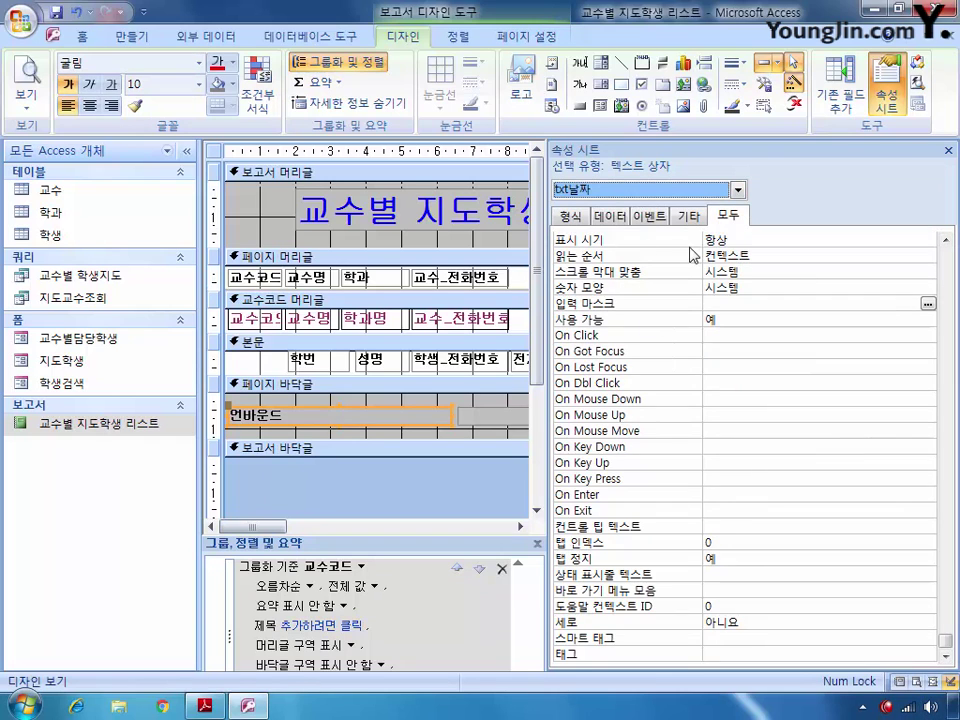
pyautogui.click(610, 215)
pyautogui.click(737, 241)
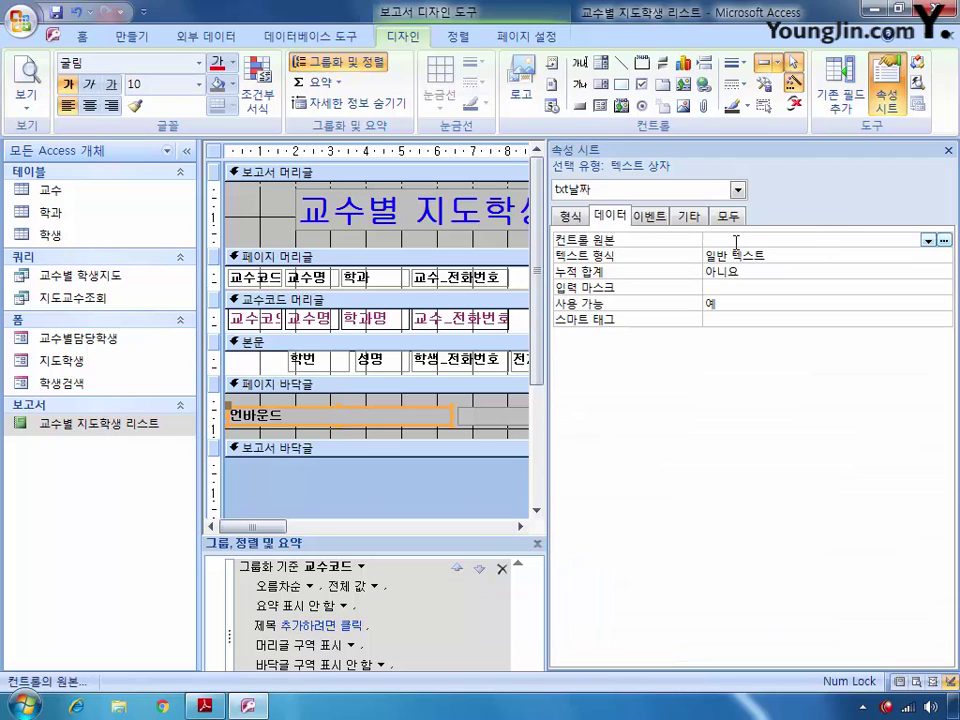
pyautogui.write('=date(')
# Step: Set the format of txt날짜 to yyyy"年 "m"月 "dd₩日, converting 년, 월 and 일 to Hanja
pyautogui.click(729, 216)
pyautogui.click(885, 273)
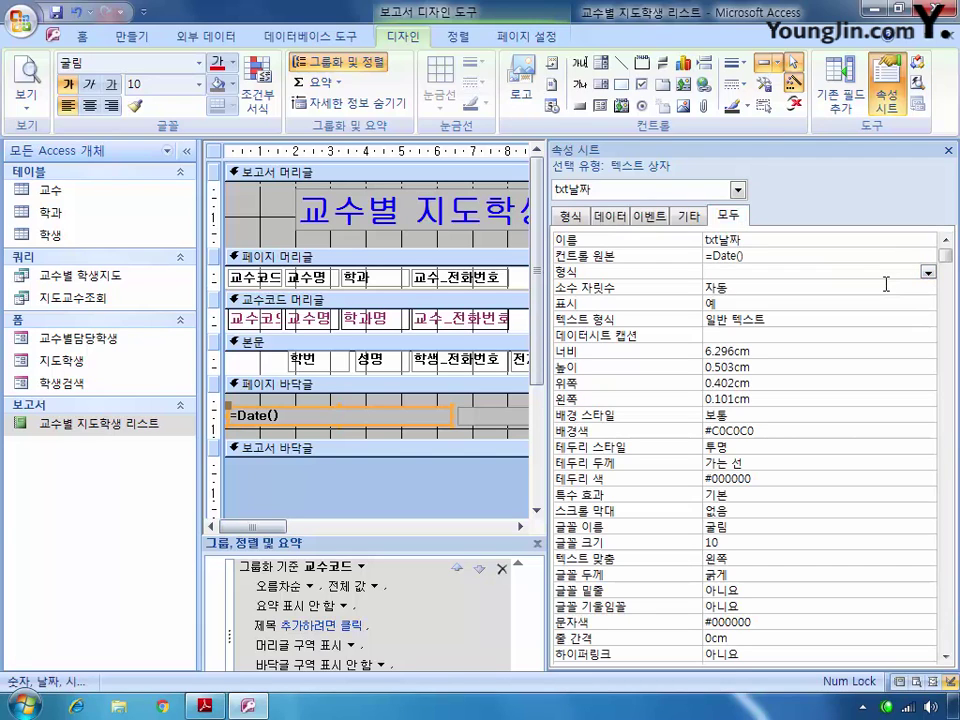
pyautogui.write('yyyy 년')
pyautogui.press('Hangul_Hanja')
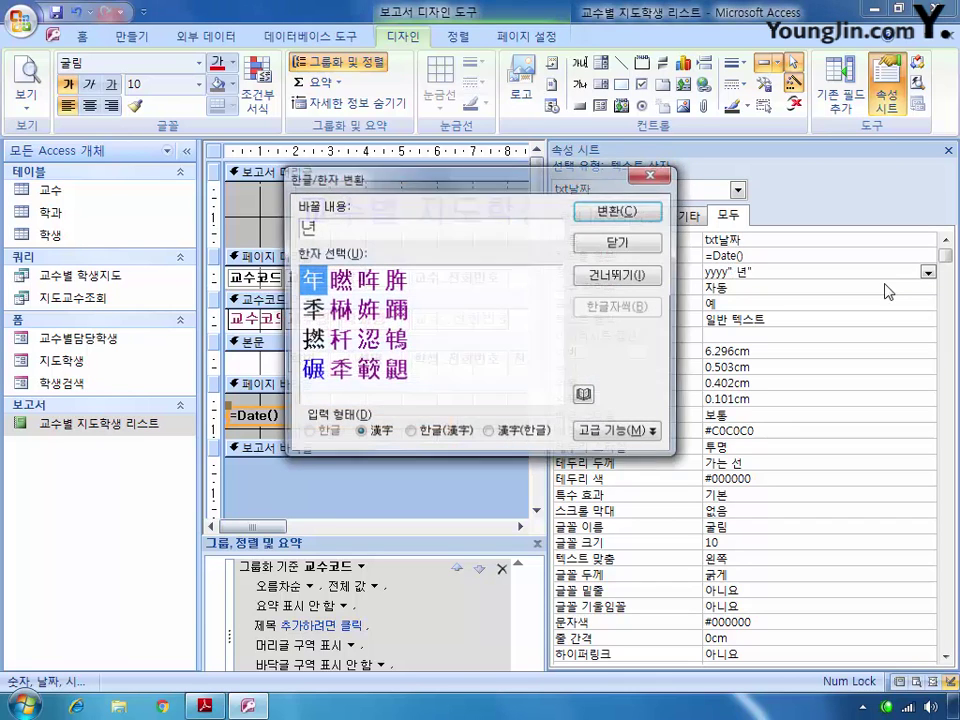
pyautogui.click(628, 210)
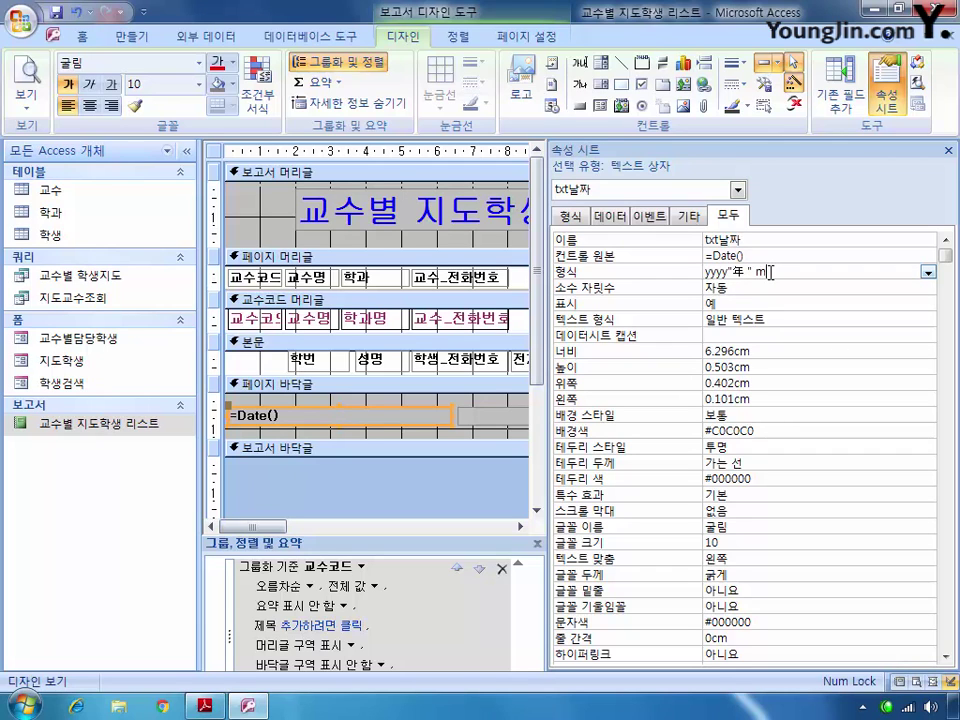
pyautogui.write('m"월 "')
pyautogui.write('dd일')
pyautogui.press('Hangul_Hanja')
pyautogui.press('Return')
pyautogui.press('Left')
pyautogui.press('Left')
pyautogui.press('Left')
pyautogui.press('Left')
pyautogui.press('BackSpace')
pyautogui.press('Hangul_Hanja')
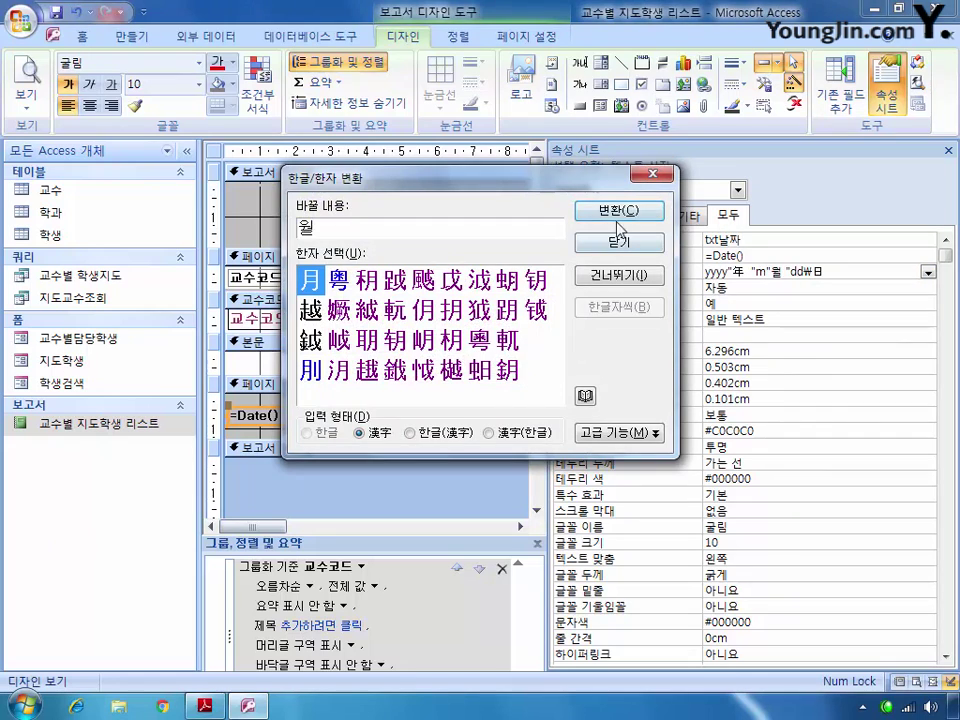
pyautogui.click(617, 211)
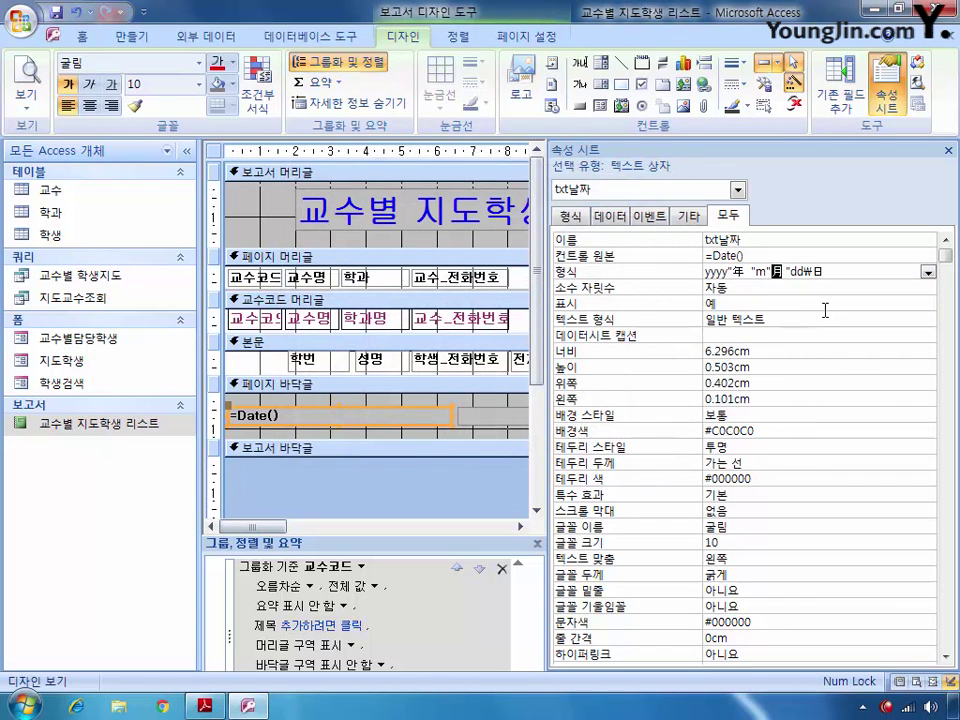
# Step: Set the control source of the txt페이지 text box to =[Page] & "쪽 / " & [Pages] & "쪽 중"
pyautogui.click(737, 190)
pyautogui.click(684, 229)
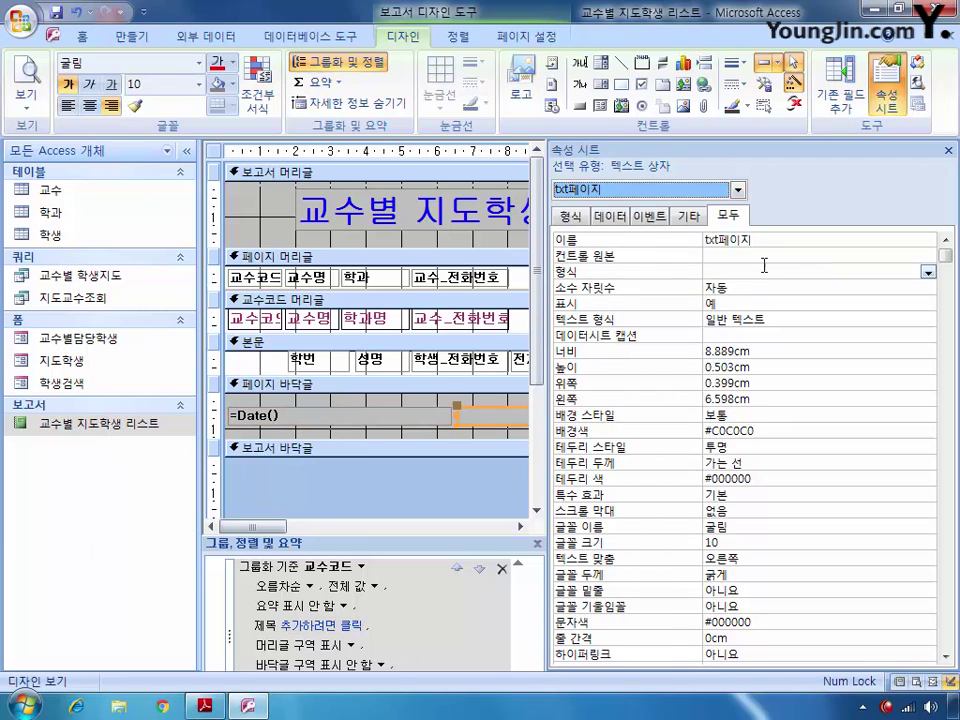
pyautogui.click(771, 256)
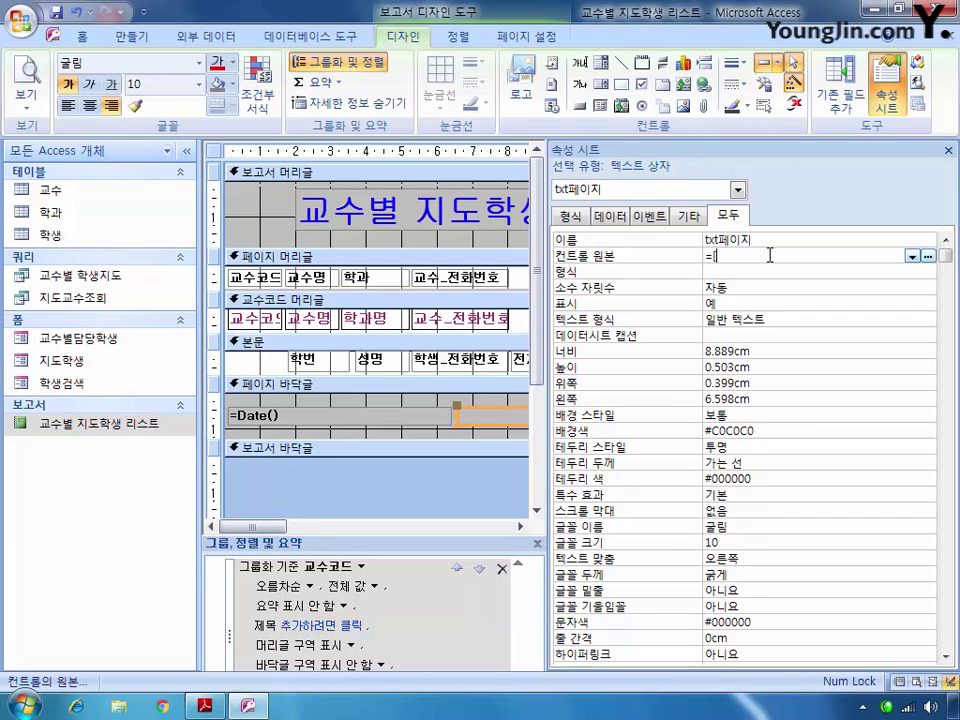
pyautogui.write('[page')
pyautogui.write('] &')
pyautogui.write(' "')
pyautogui.write('페')
pyautogui.write(' / " &')
pyautogui.write(' [p')
pyautogui.write('ag')
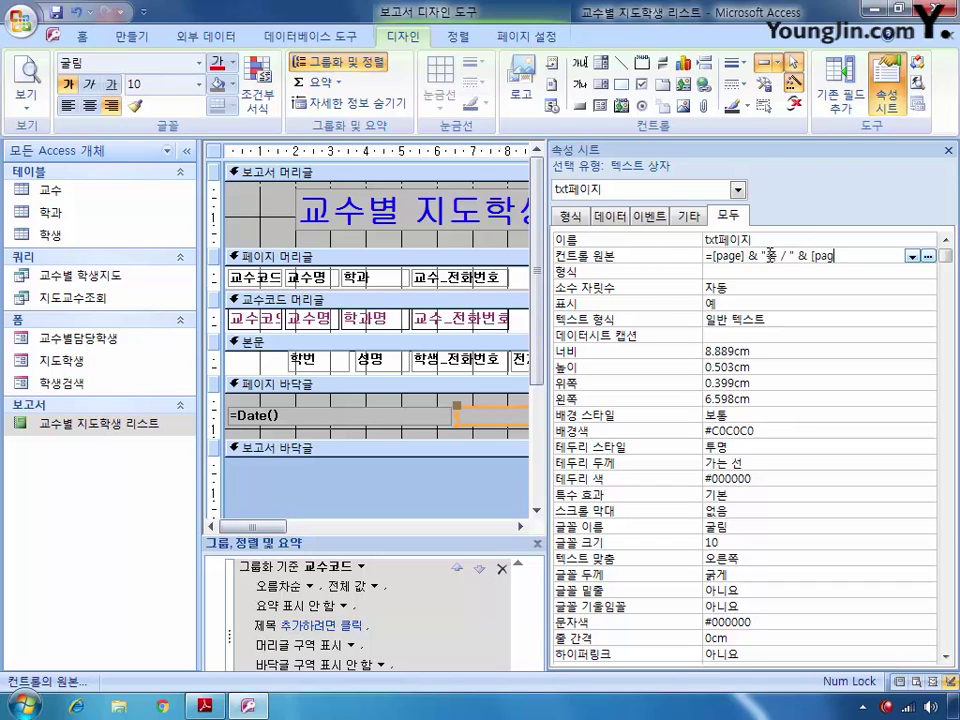
pyautogui.write('es] & "쪽 중"')
# Step: Set the special effect of the Lbl_제목 title label to 볼록, and close the report with its changes saved
pyautogui.click(737, 189)
pyautogui.scroll(2, 739, 229)
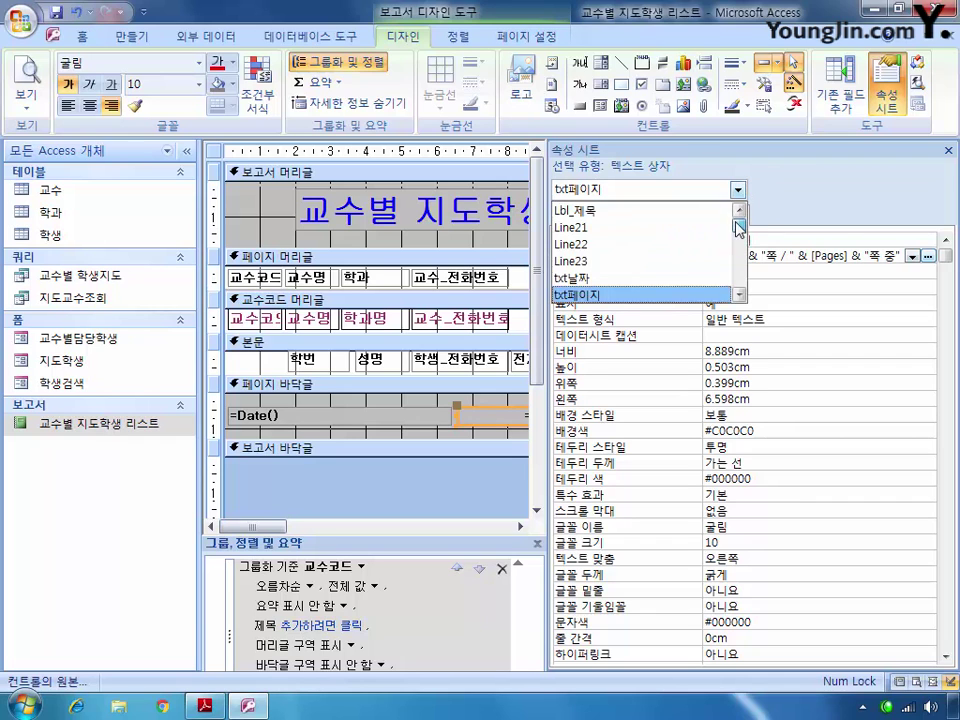
pyautogui.click(600, 210)
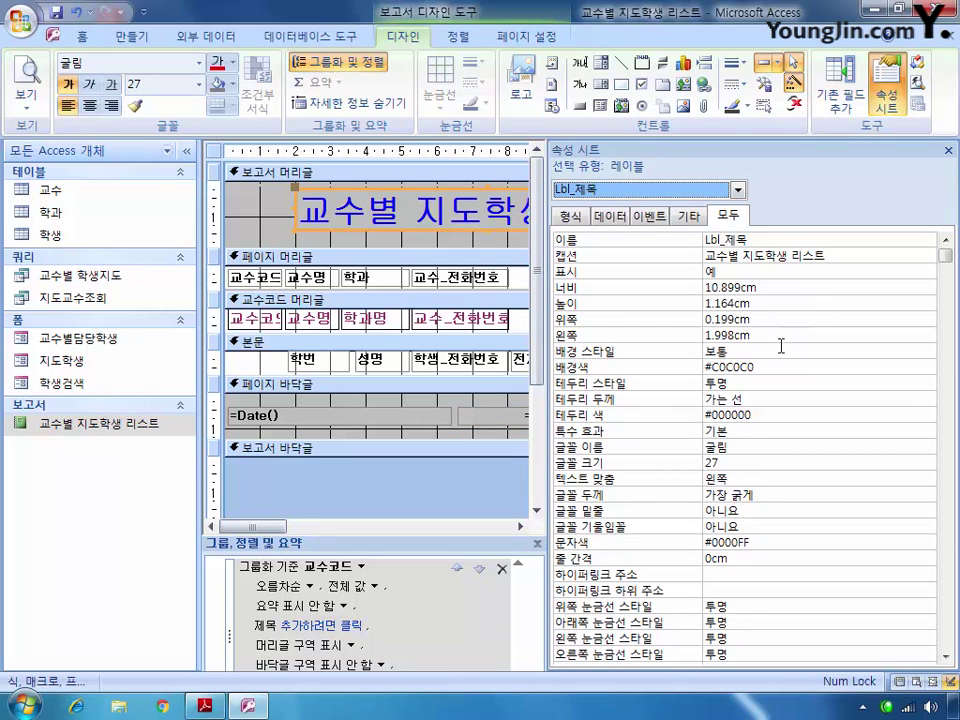
pyautogui.click(755, 431)
pyautogui.click(928, 433)
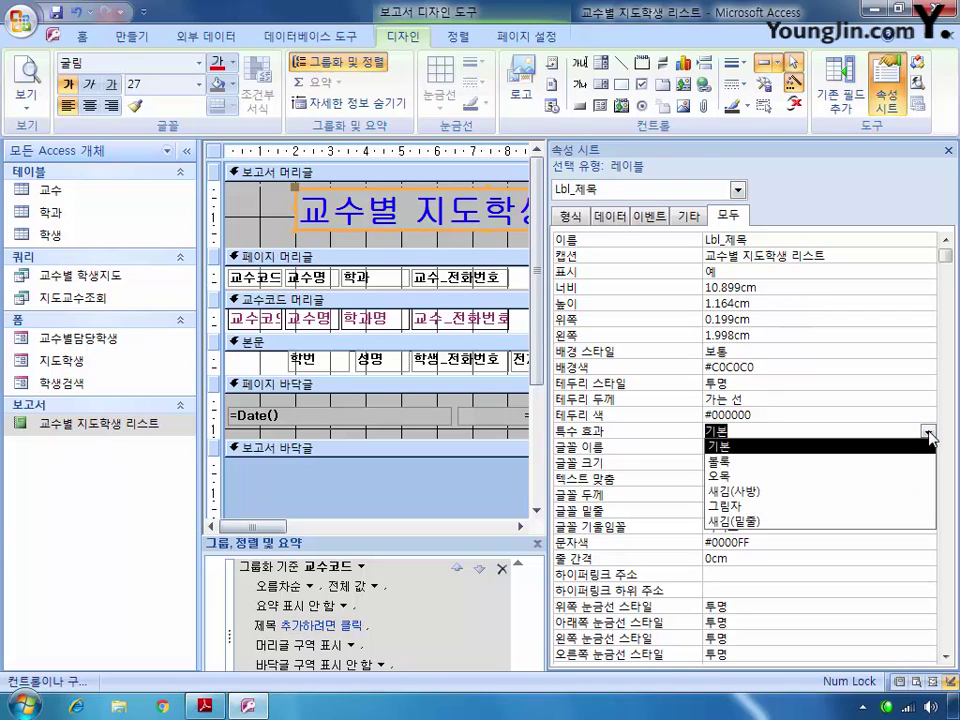
pyautogui.click(890, 461)
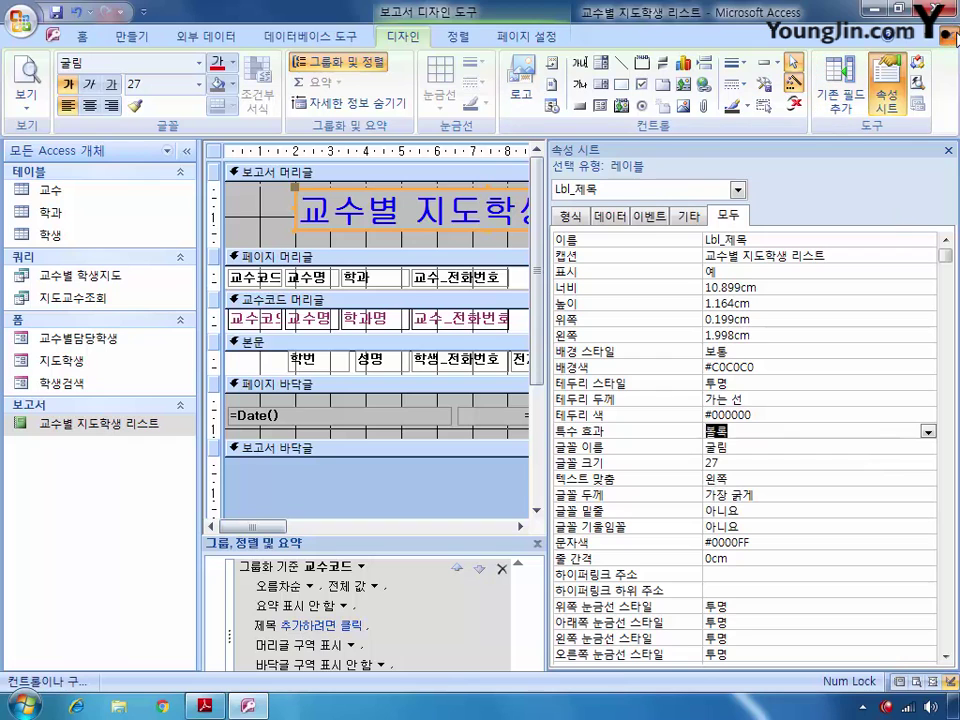
pyautogui.click(948, 37)
pyautogui.click(372, 396)
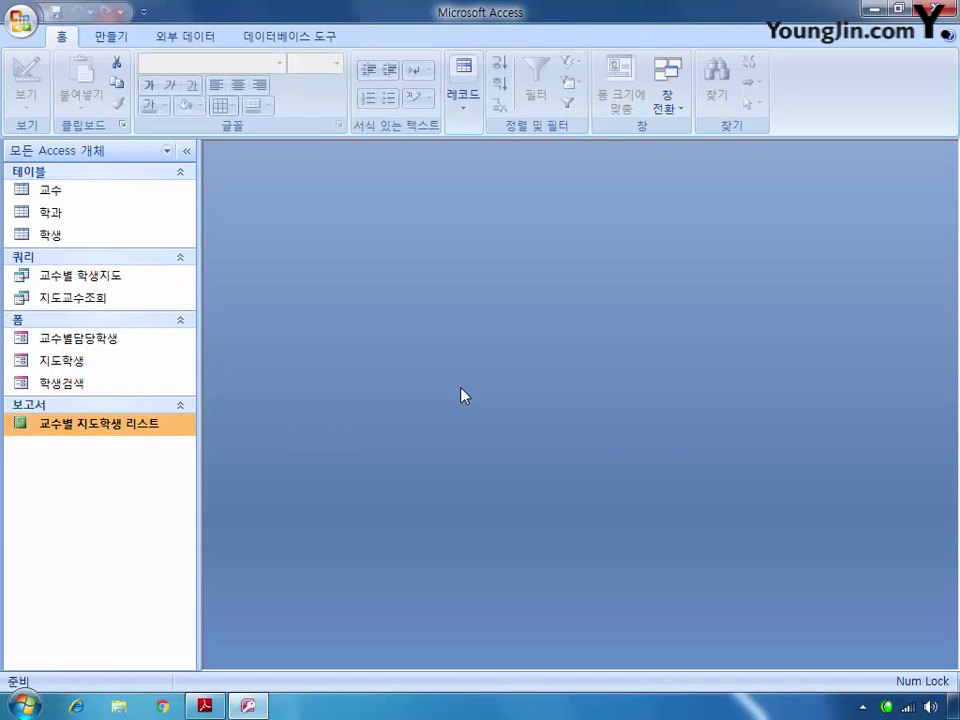
# Step: Open the 학생검색 form in design view and create an On Click event procedure for the cmd검색 button
pyautogui.rightClick(84, 388)
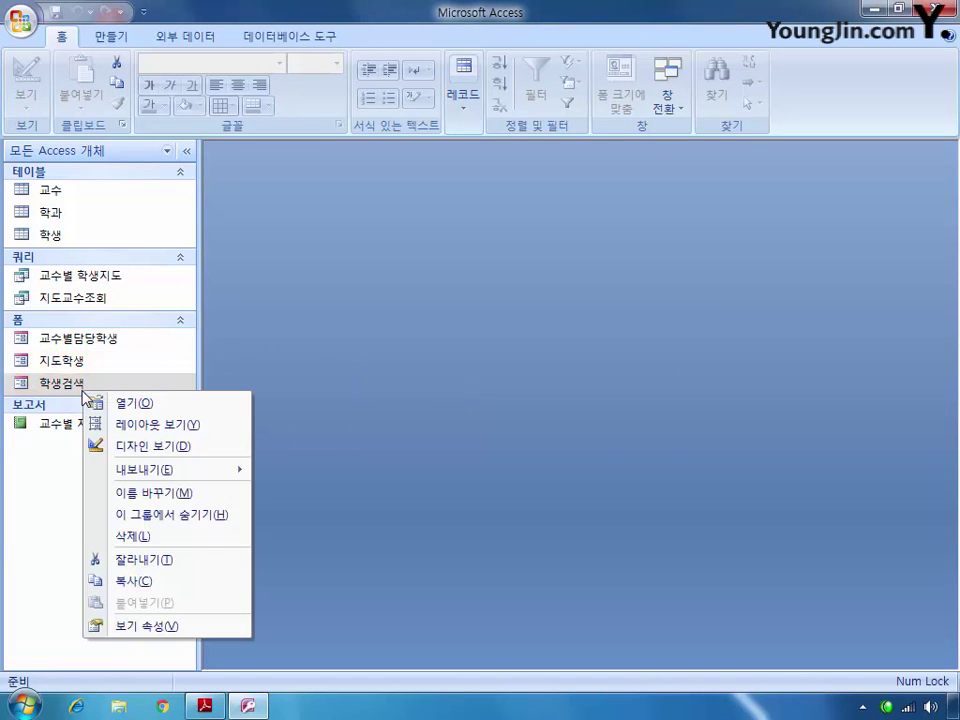
pyautogui.click(139, 450)
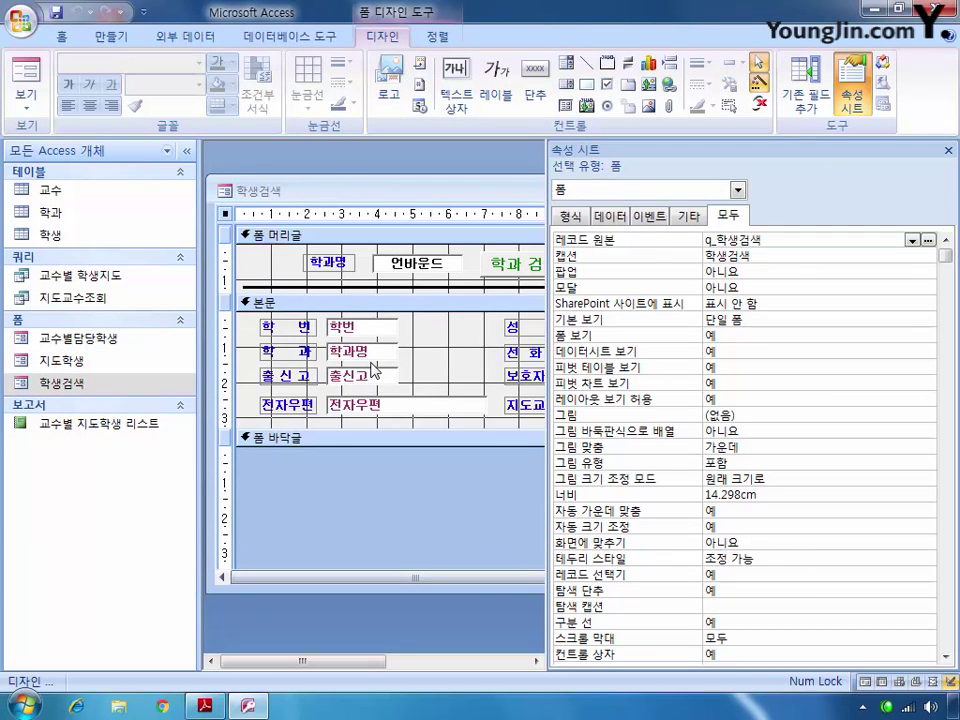
pyautogui.click(738, 190)
pyautogui.moveTo(739, 215); pyautogui.dragTo(742, 233)
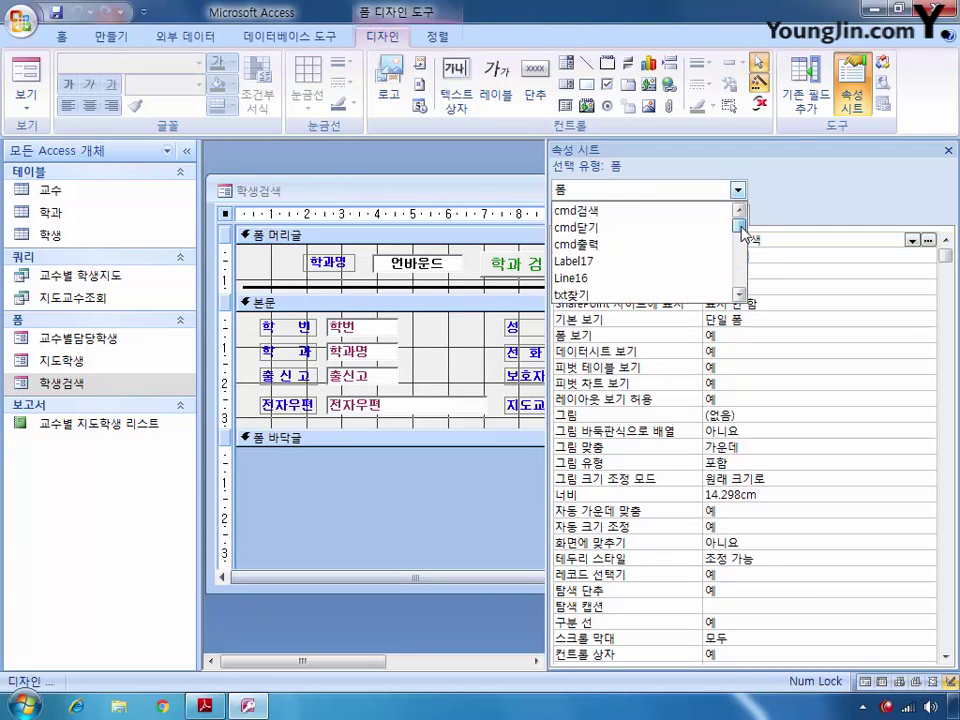
pyautogui.click(690, 211)
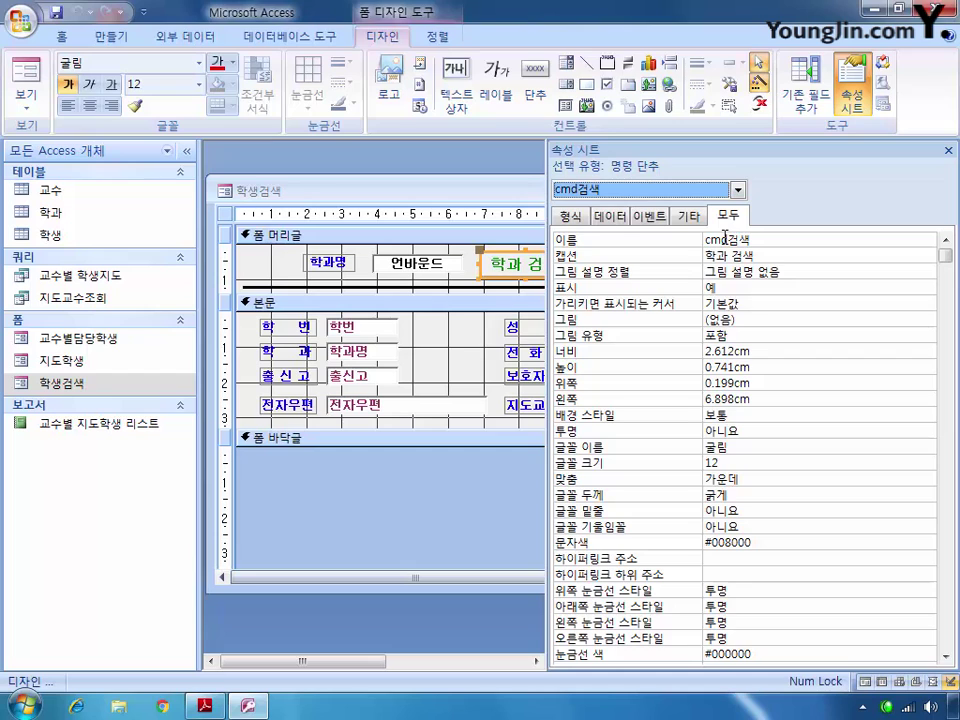
pyautogui.click(637, 217)
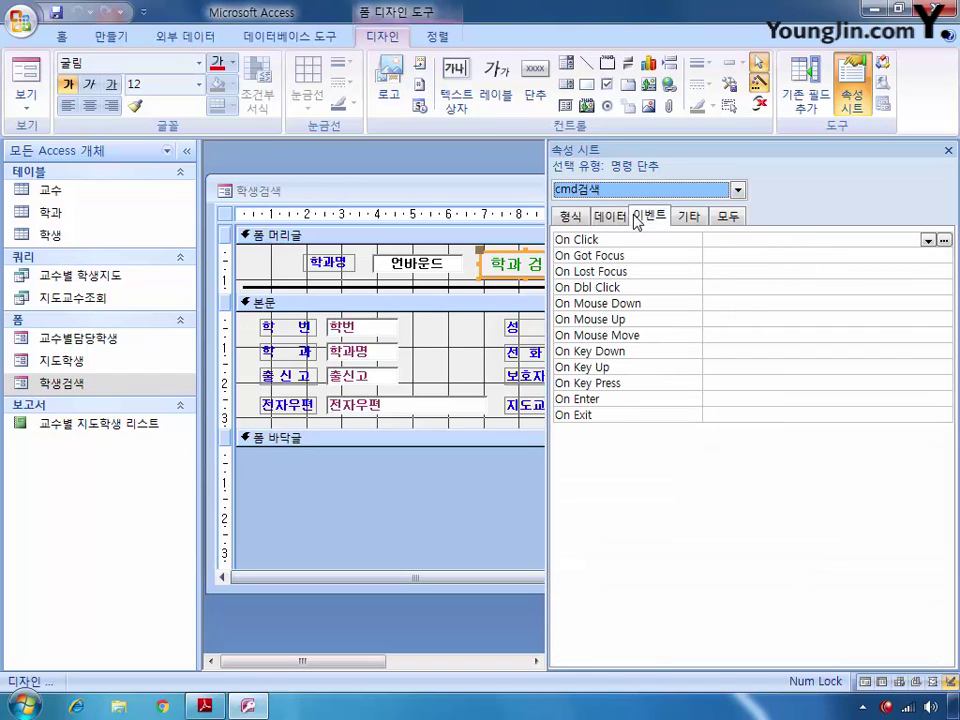
pyautogui.click(928, 240)
pyautogui.click(907, 258)
pyautogui.click(943, 241)
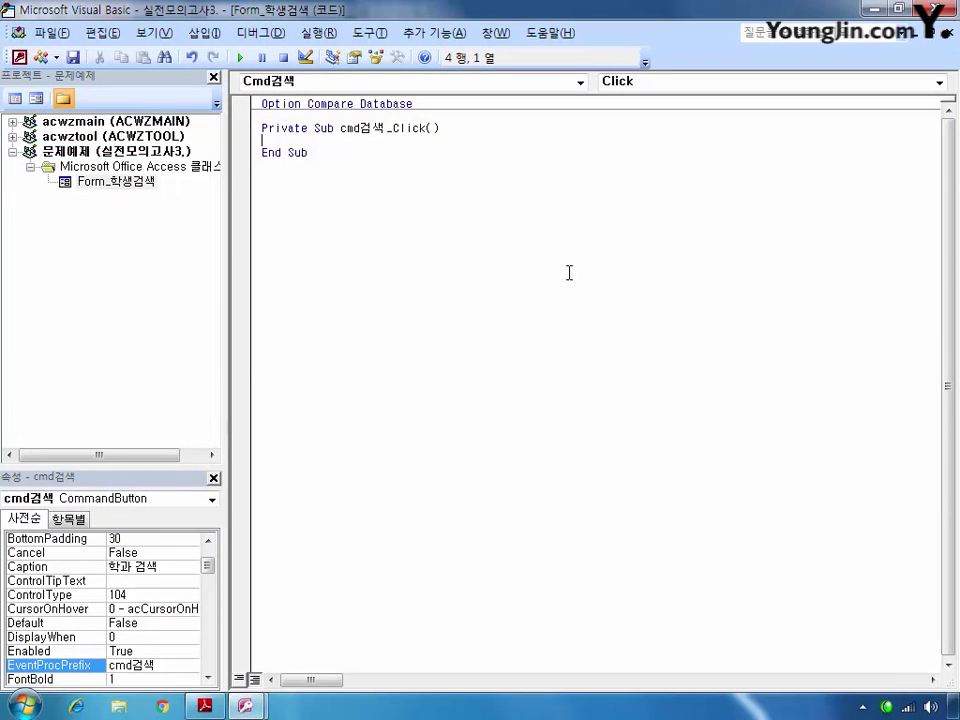
# Step: Start the cmd검색 click procedure with the condition If IsNull(Txt찾기) Then
pyautogui.write('if isnull(')
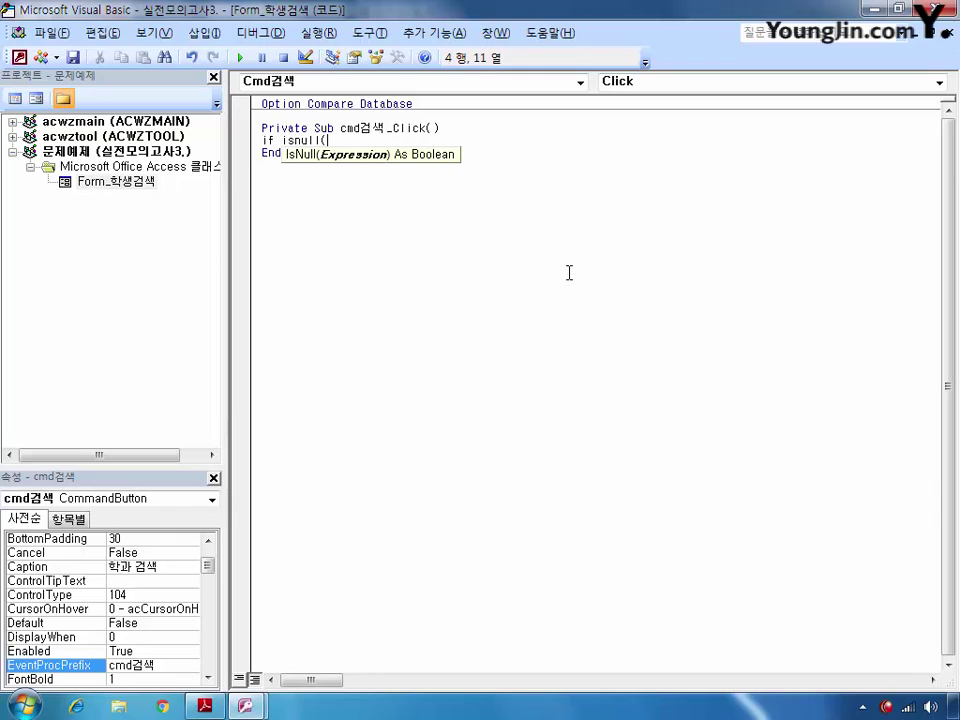
pyautogui.write('Txt찾기) ㅅ')
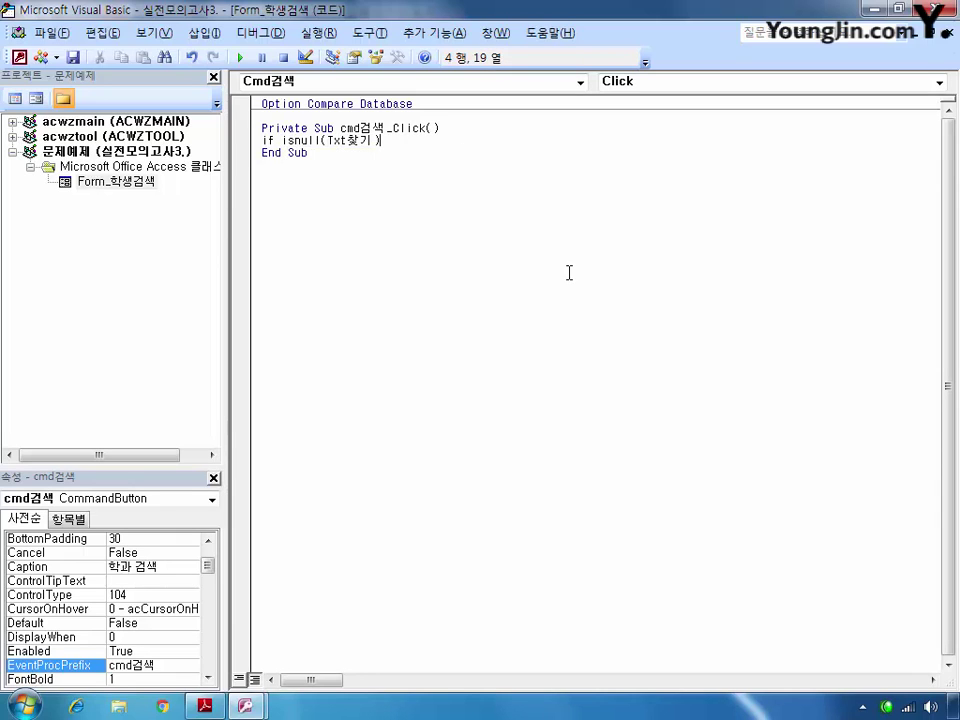
pyautogui.press('BackSpace')
pyautogui.write('then')
pyautogui.press('Return')
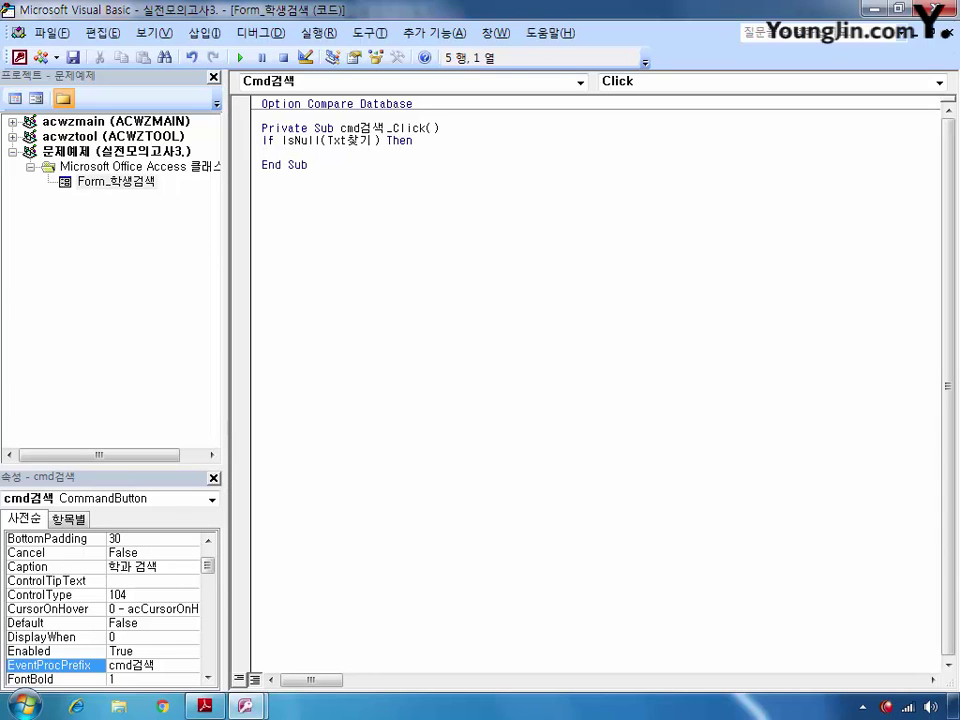
# Step: Add the statement Me.FilterOn = False under the IsNull condition
pyautogui.write('ㅡ')
pyautogui.press('BackSpace')
pyautogui.press('Hangul')
pyautogui.write('me.fil')
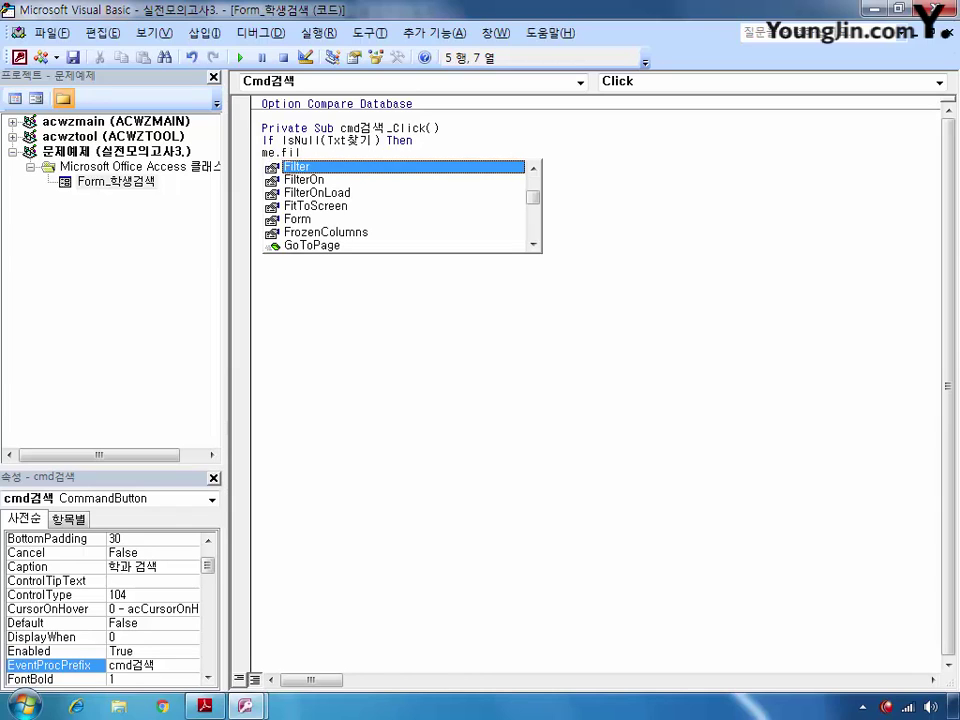
pyautogui.press('Down')
pyautogui.press('Tab')
pyautogui.write('= ')
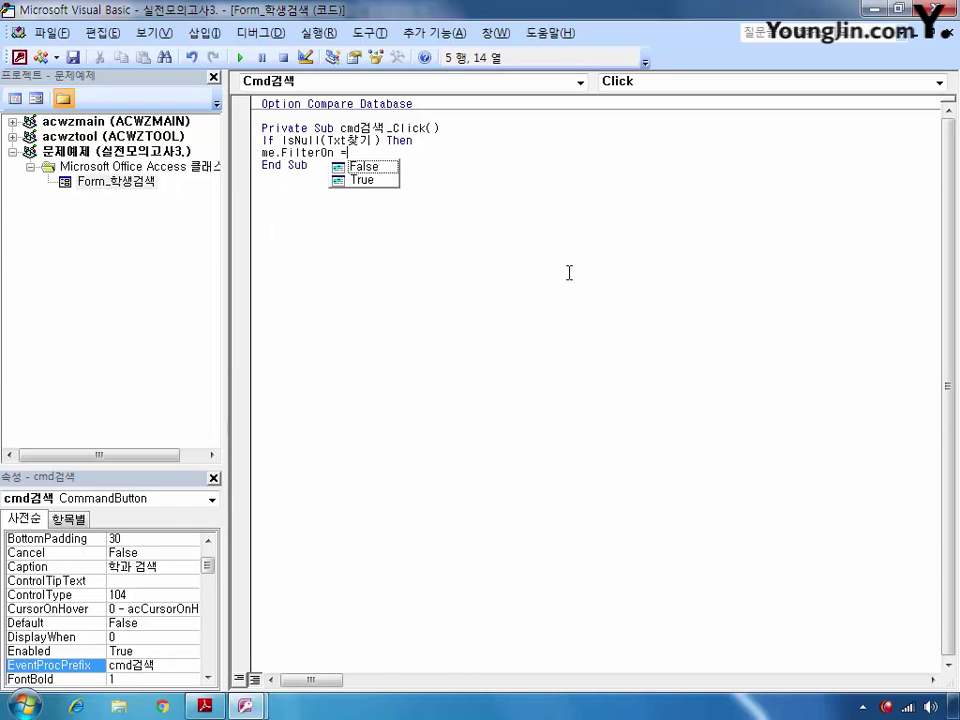
pyautogui.write('f')
pyautogui.press('Tab')
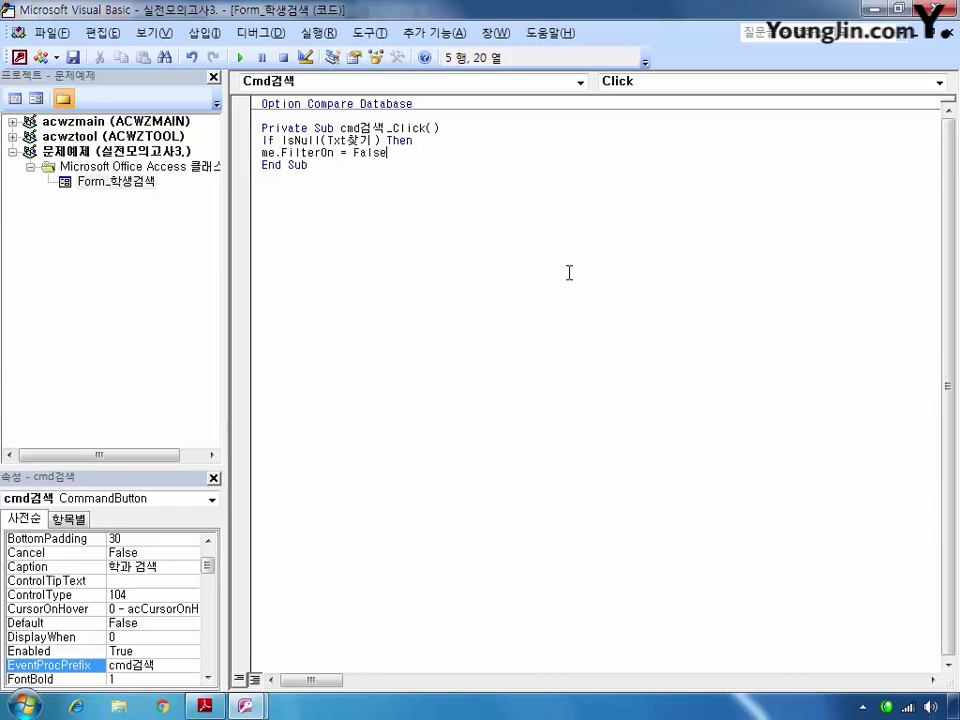
# Step: Add an Else branch containing Me.Filter = "학과명 = '" & Txt찾기 & "'"
pyautogui.press('Return')
pyautogui.write('else')
pyautogui.press('Return')
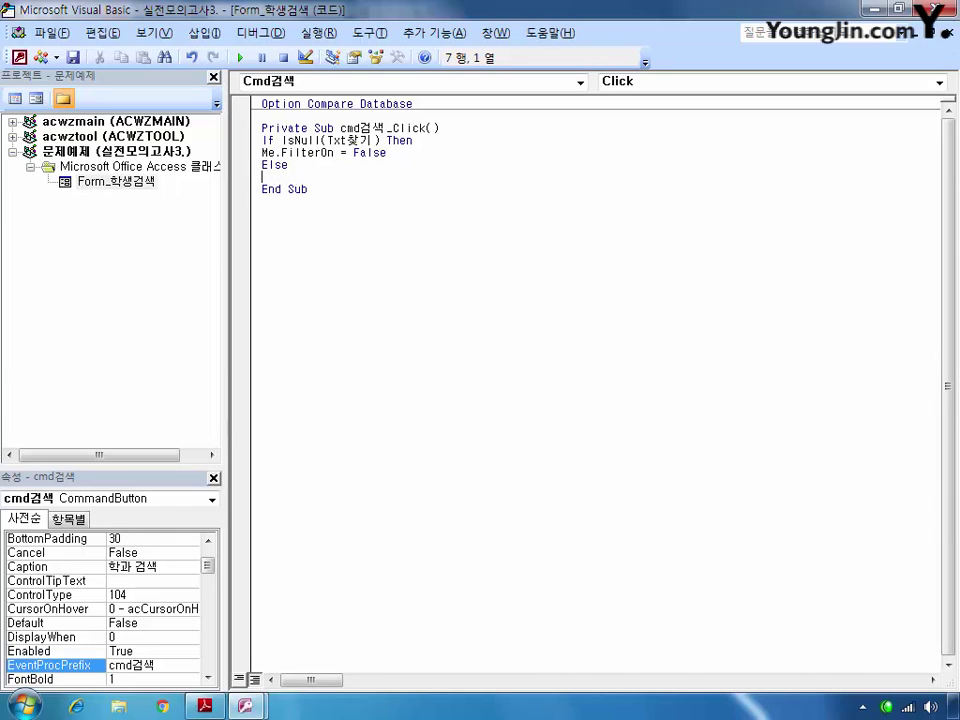
pyautogui.write('me.filter')
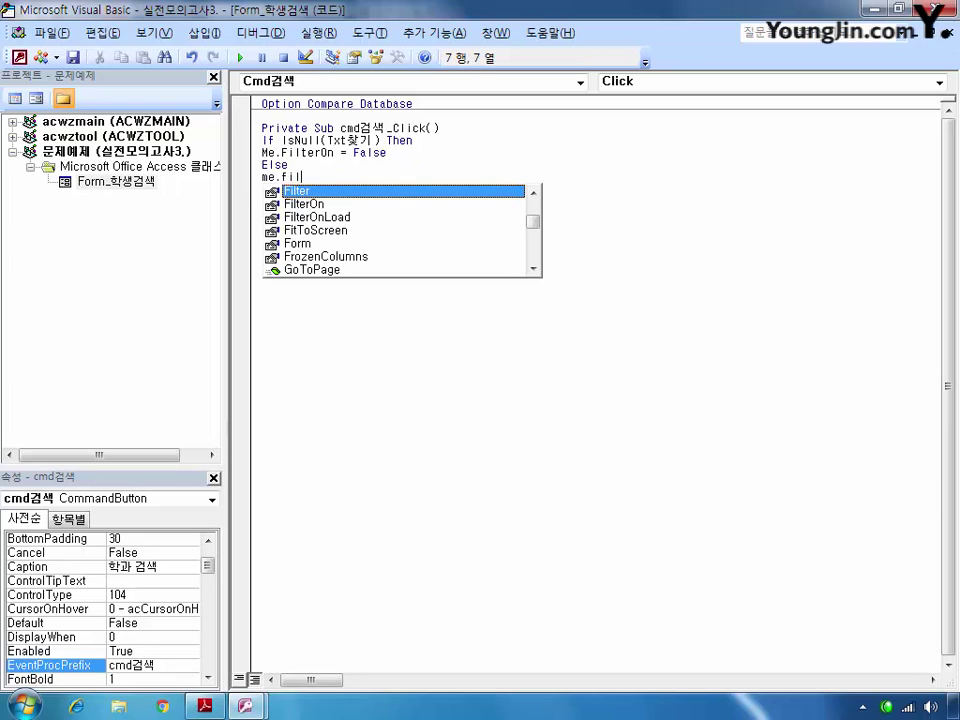
pyautogui.write('= ')
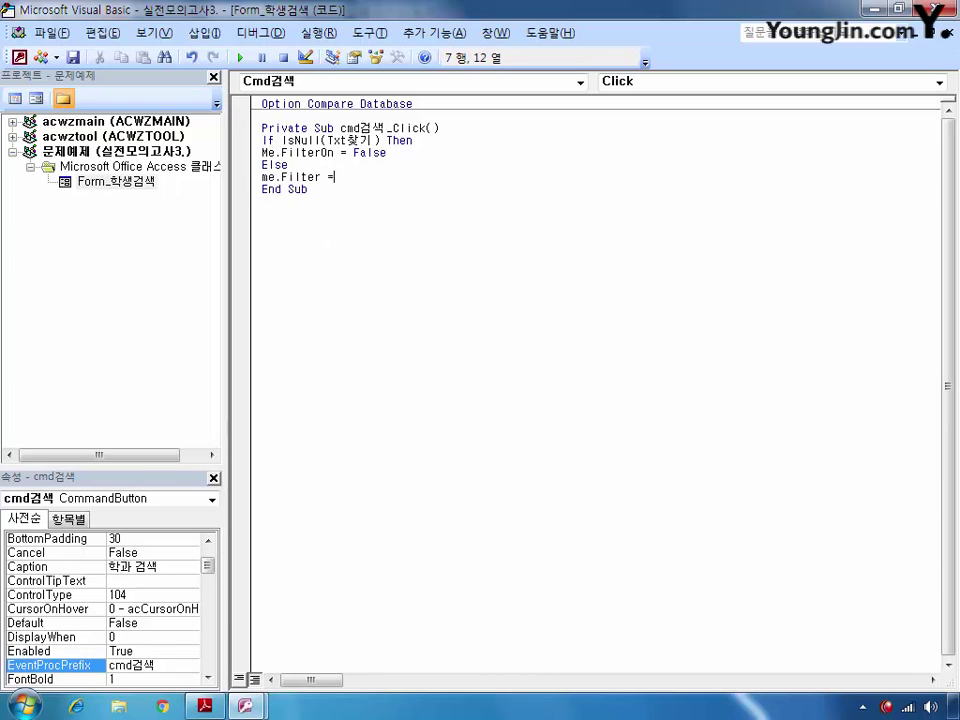
pyautogui.write('"학교')
pyautogui.write('며')
pyautogui.write(' = ')
pyautogui.write('\'" & ')
pyautogui.write('Txt찾기')
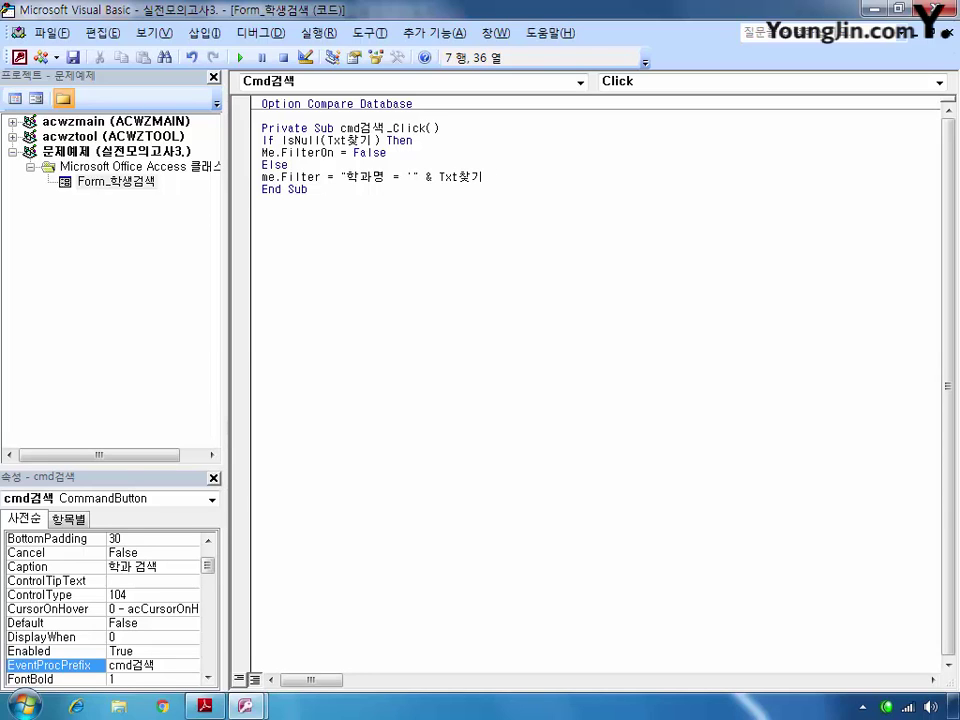
pyautogui.write(' & "\'"')
pyautogui.press('Return')
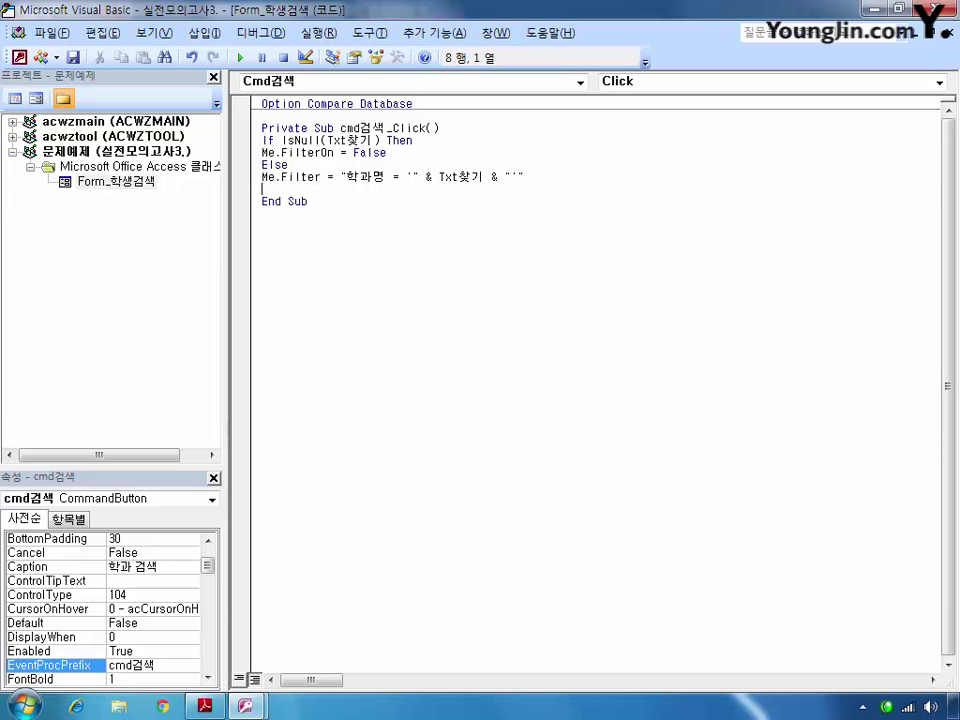
# Step: Add Me.FilterOn = True to the Else branch and close the condition with End If
pyautogui.write('me.fil')
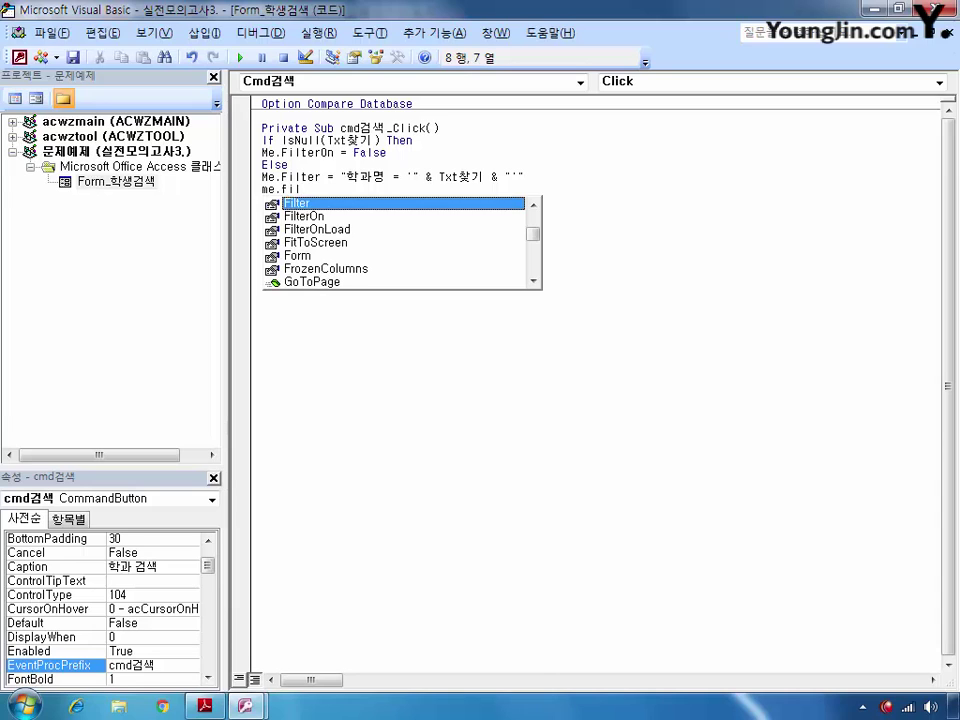
pyautogui.press('Down')
pyautogui.press('Tab')
pyautogui.write('=')
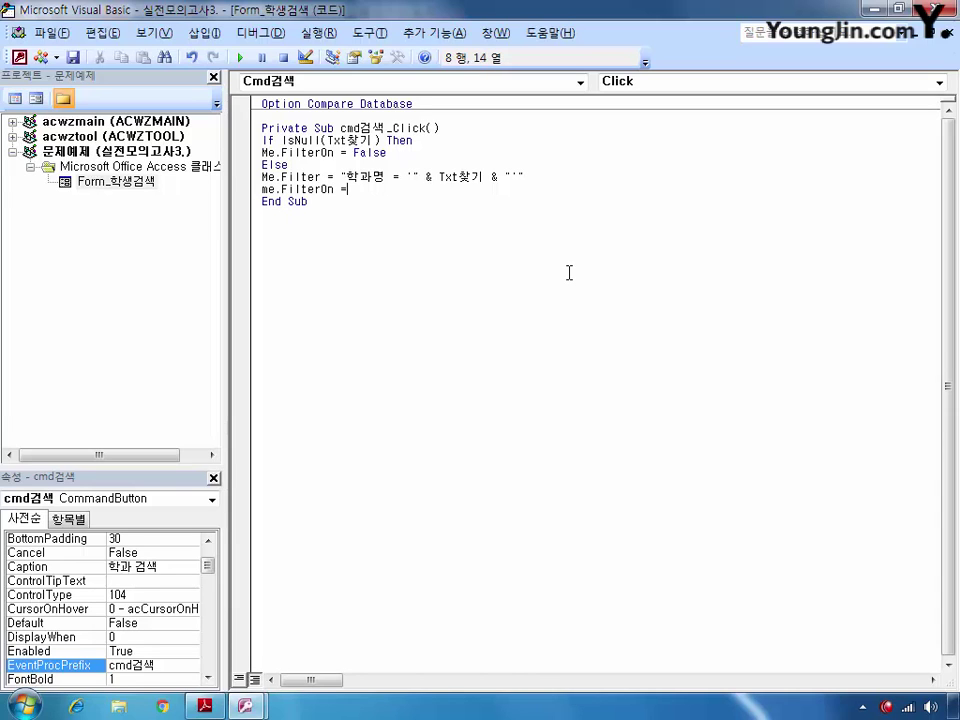
pyautogui.press('Down')
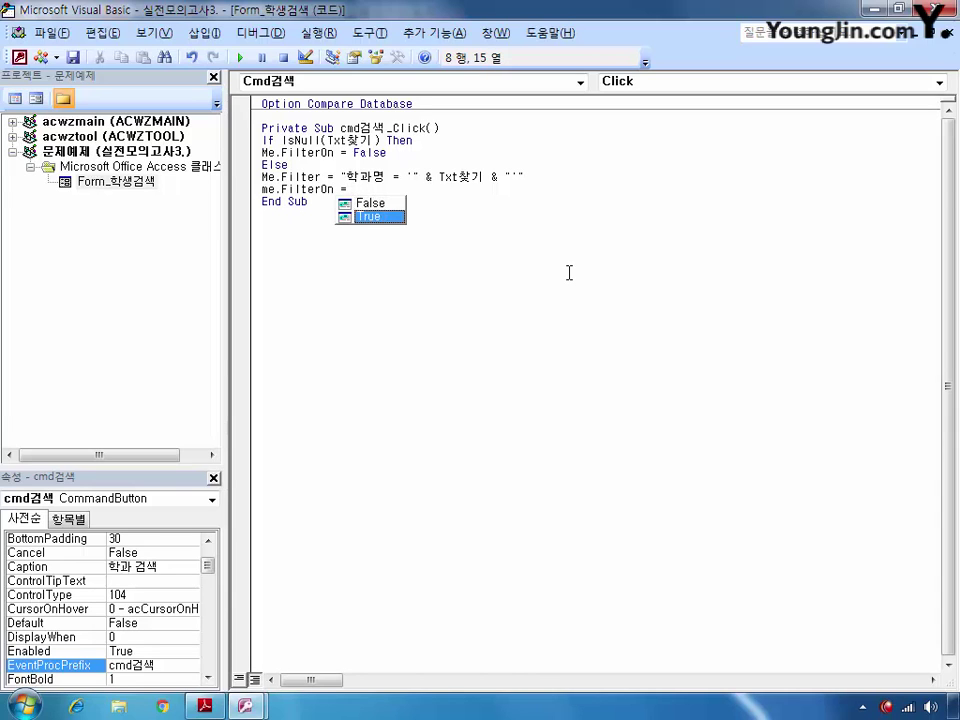
pyautogui.press('Tab')
pyautogui.press('Return')
pyautogui.write('end if')
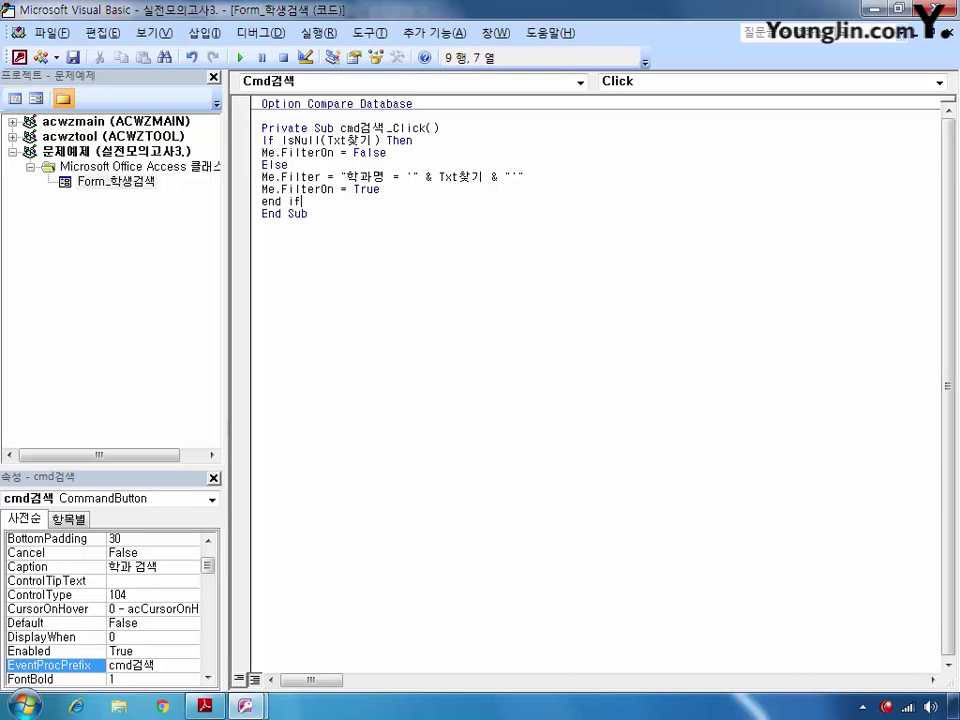
# Step: Close the code editor and the 학생검색 form, saving the form's changes
pyautogui.click(950, 8)
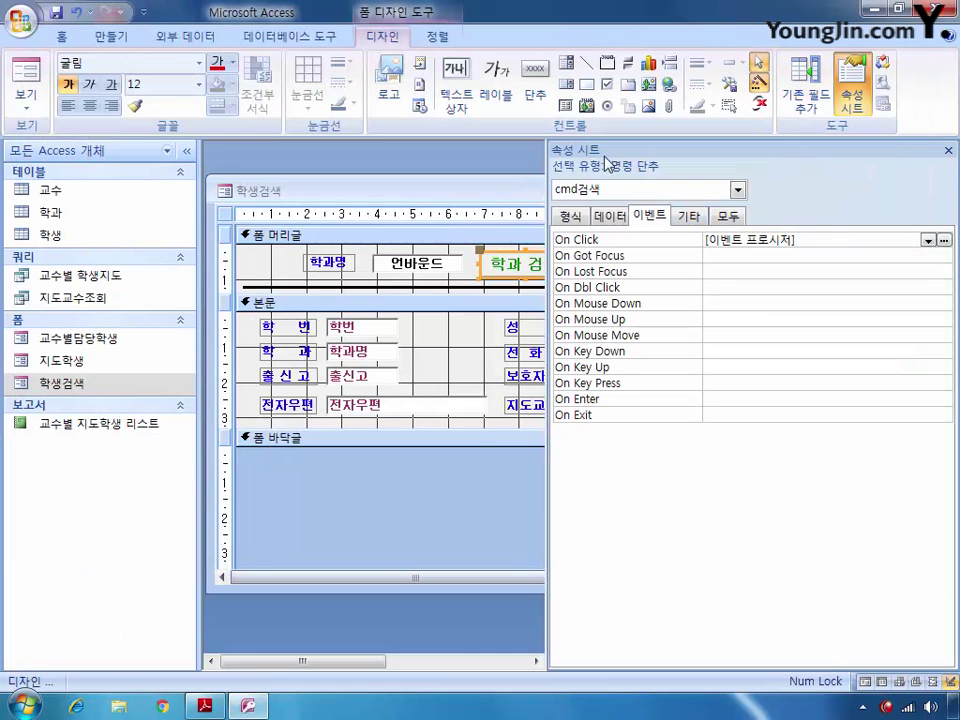
pyautogui.doubleClick(489, 196)
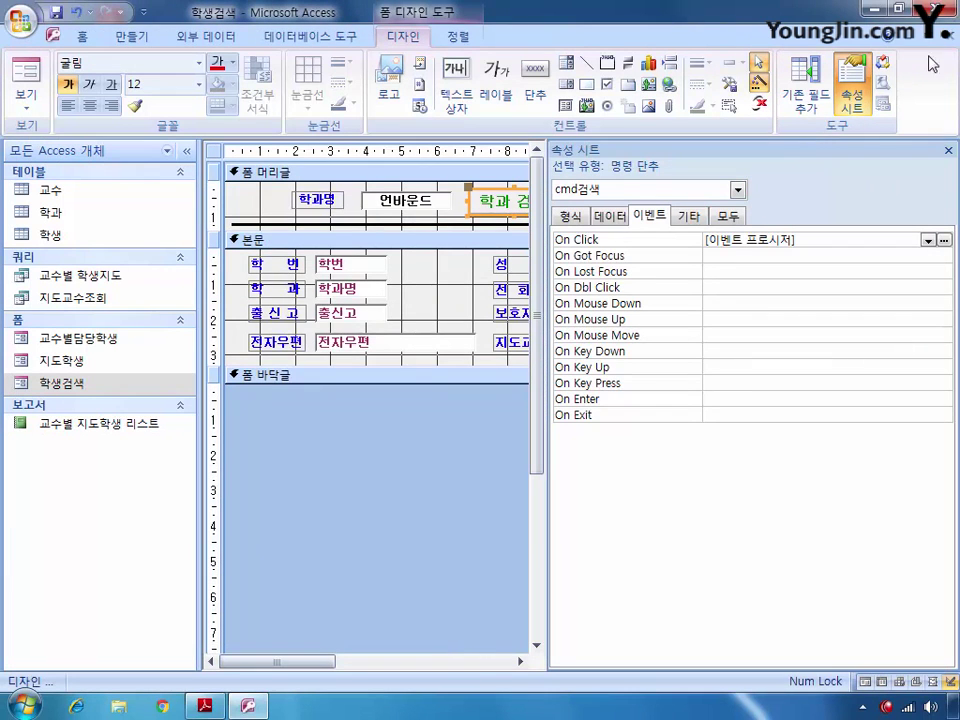
pyautogui.hotkey('ctrl', 'F4')
pyautogui.click(373, 400)
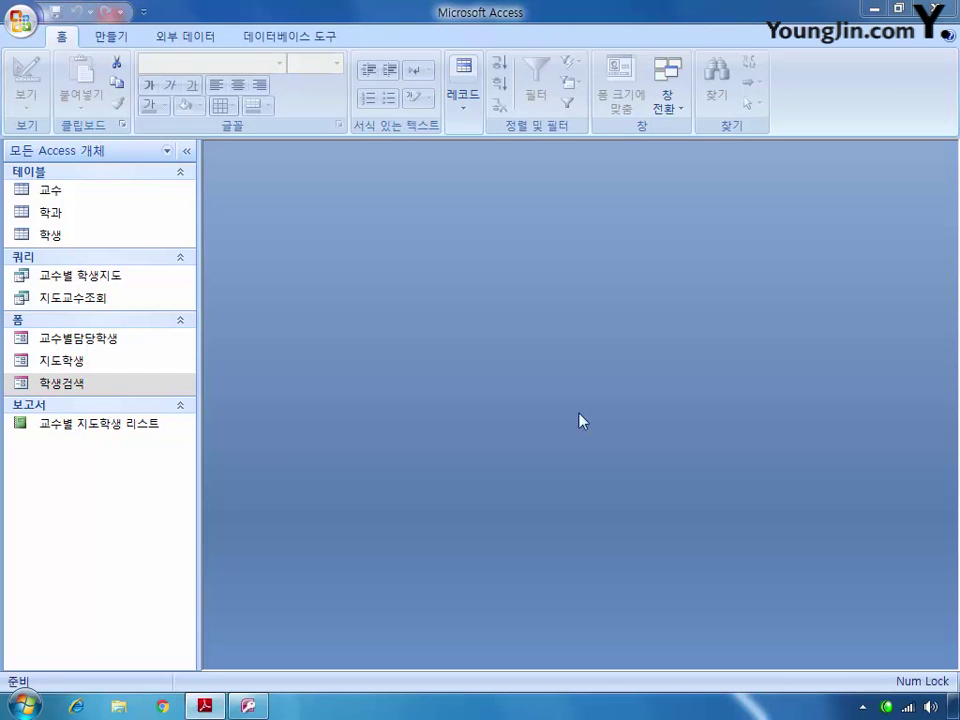
# Step: Reopen the 학생검색 form in design view and create an On Click event procedure for the cmd출력 button
pyautogui.rightClick(66, 389)
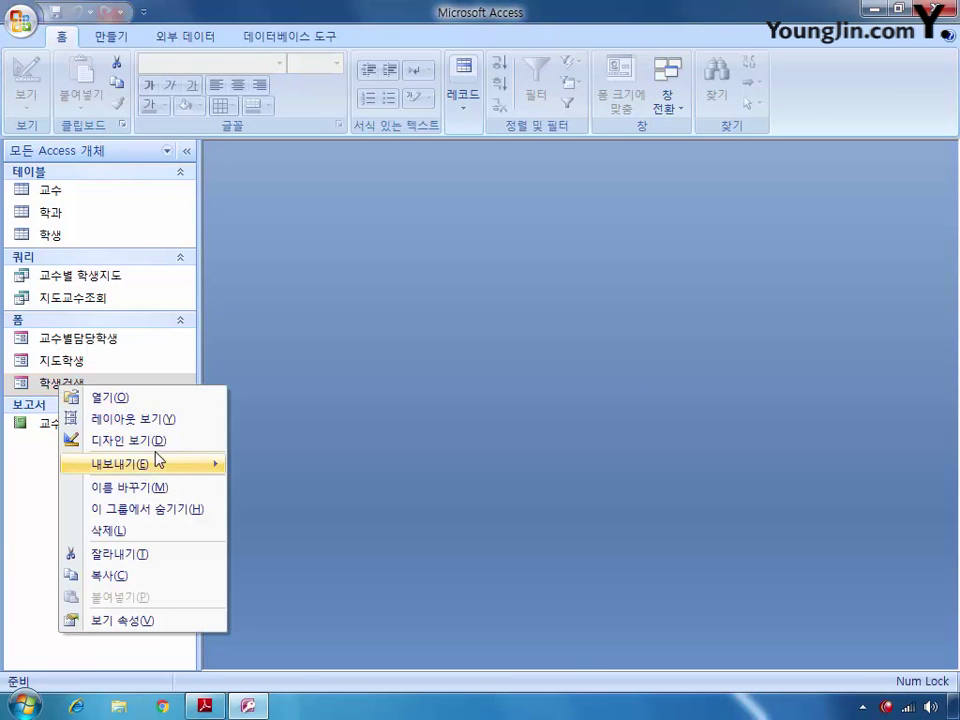
pyautogui.click(128, 440)
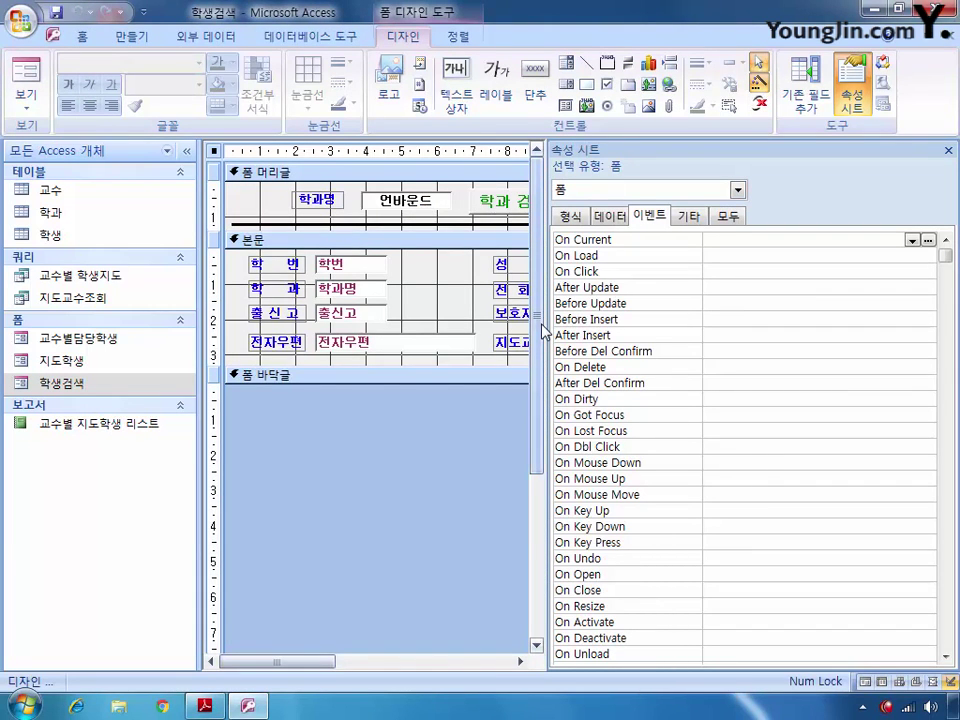
pyautogui.click(737, 190)
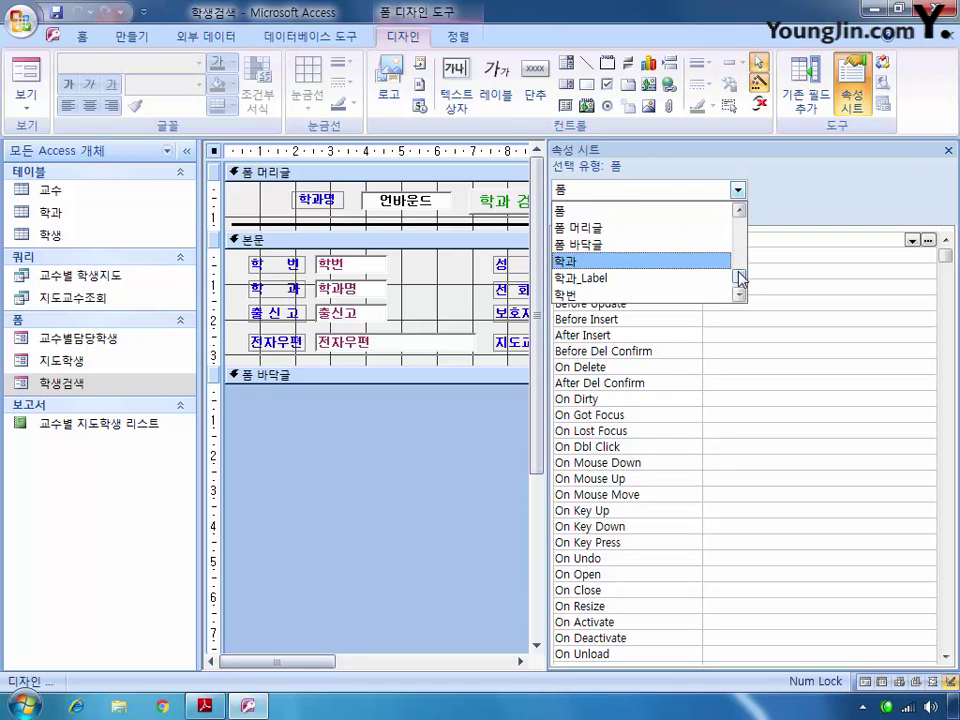
pyautogui.moveTo(740, 280); pyautogui.dragTo(744, 232)
pyautogui.click(684, 249)
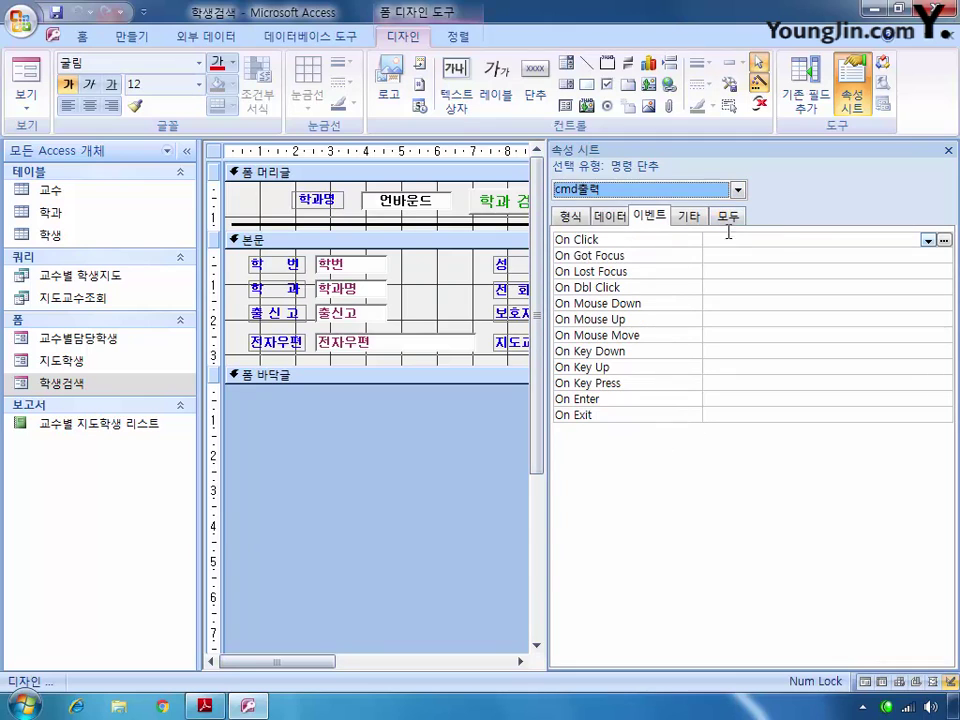
pyautogui.click(729, 233)
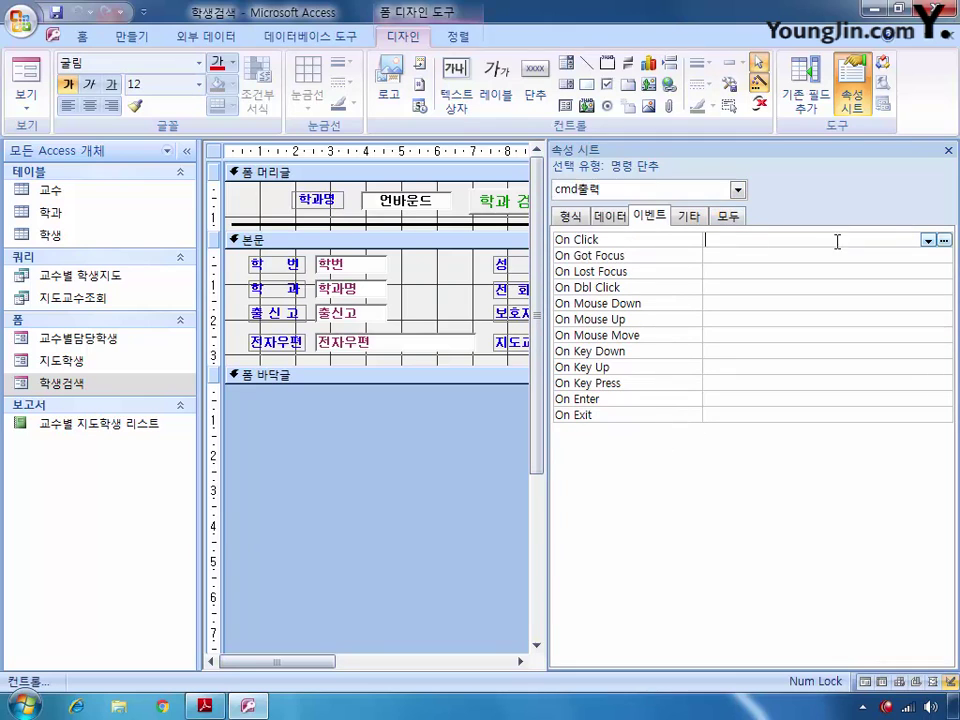
pyautogui.click(929, 242)
pyautogui.click(887, 259)
pyautogui.click(942, 241)
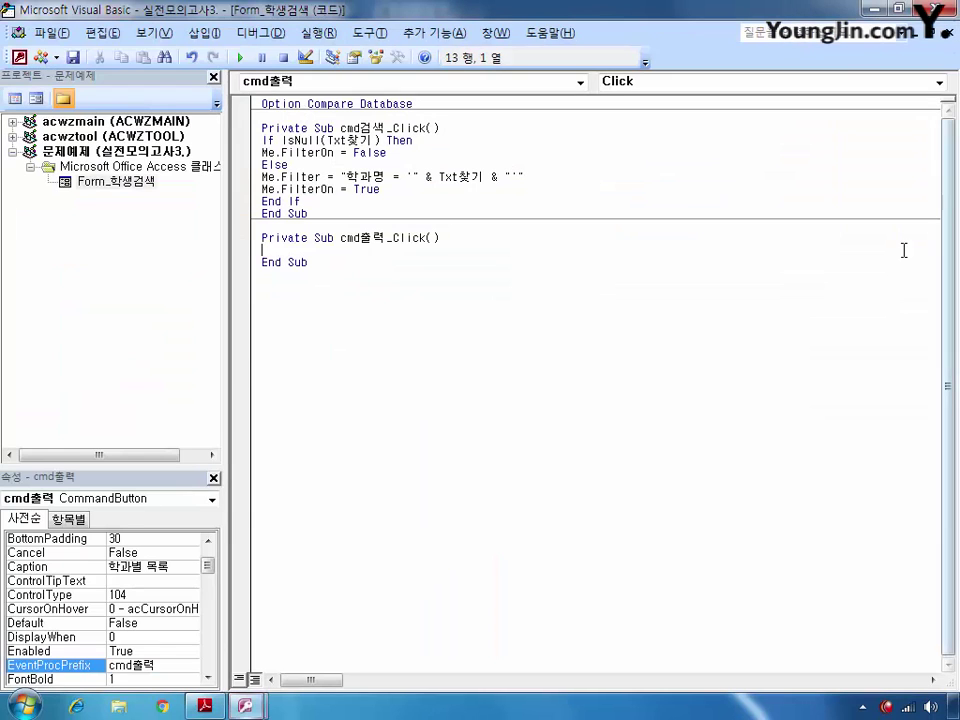
# Step: In the cmd출력 click procedure, write DoCmd.OpenReport for the "교수별 지도학생 리스트" report with the acViewPreview view
pyautogui.write('docmd')
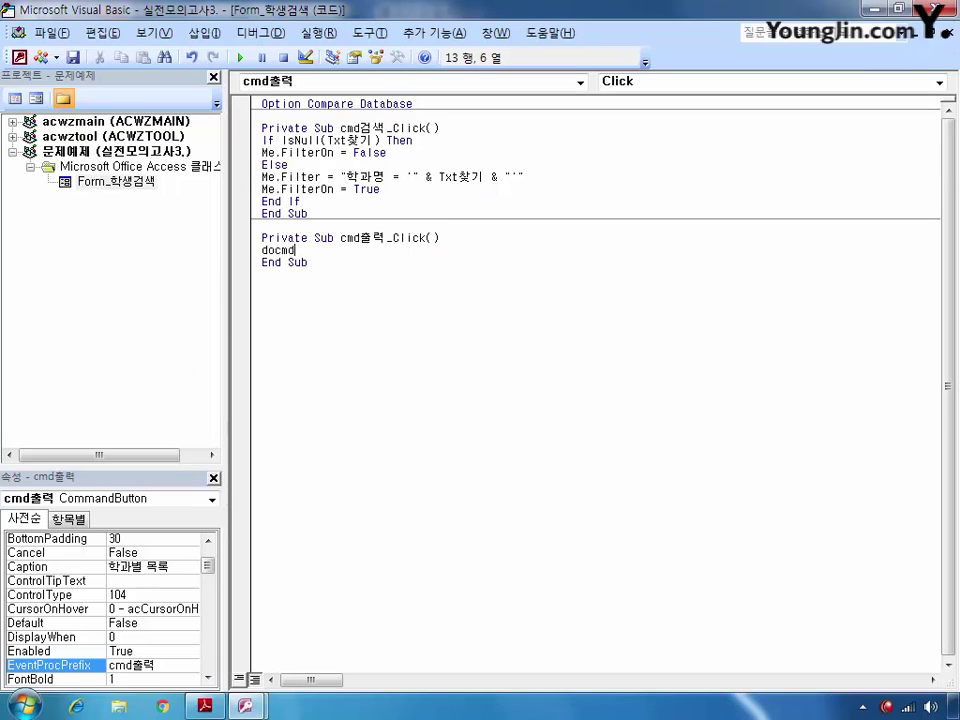
pyautogui.write('.op')
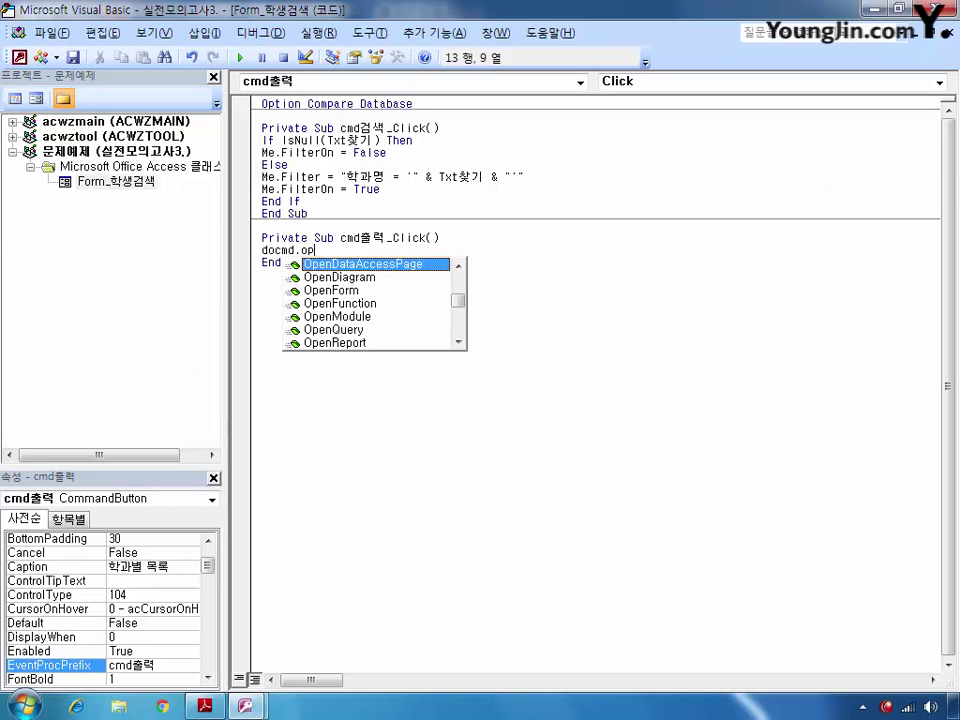
pyautogui.write('enrep')
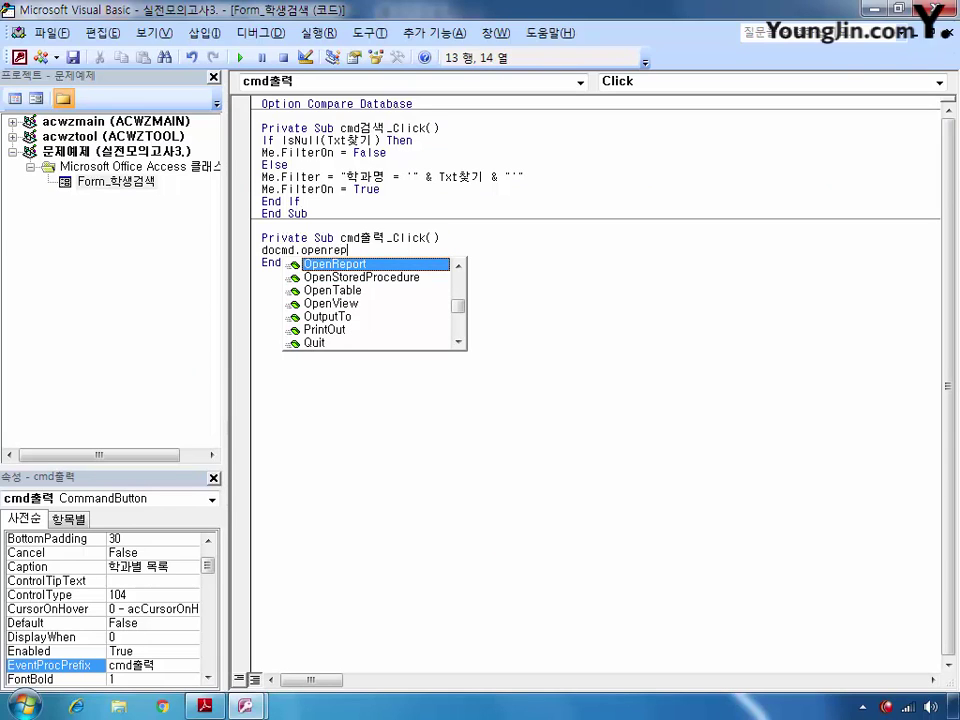
pyautogui.write('ort "교수별')
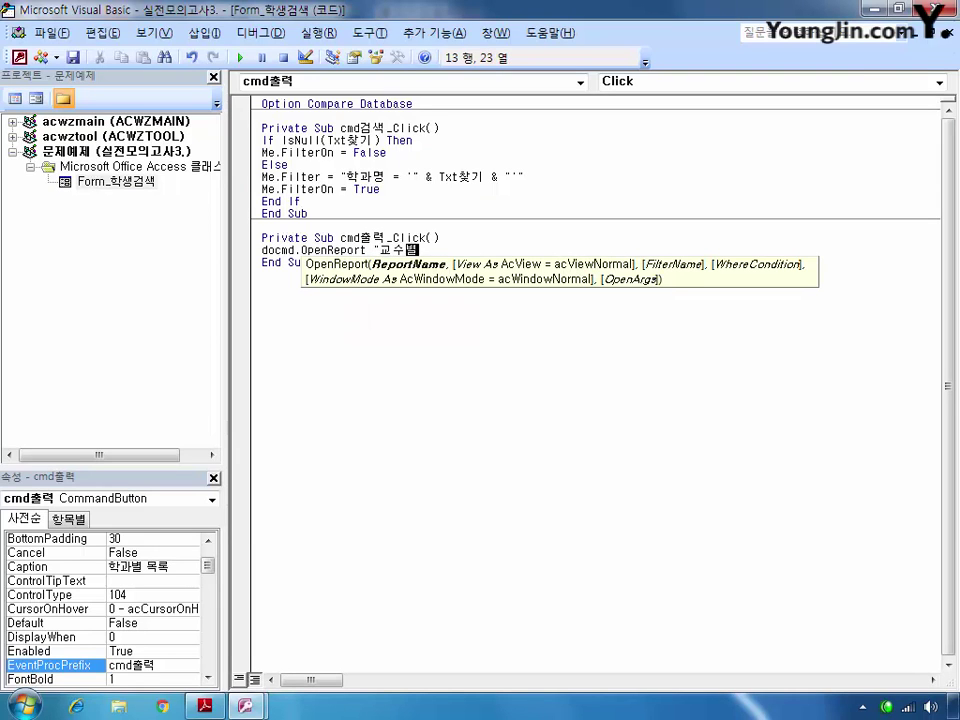
pyautogui.write(' 지도학생')
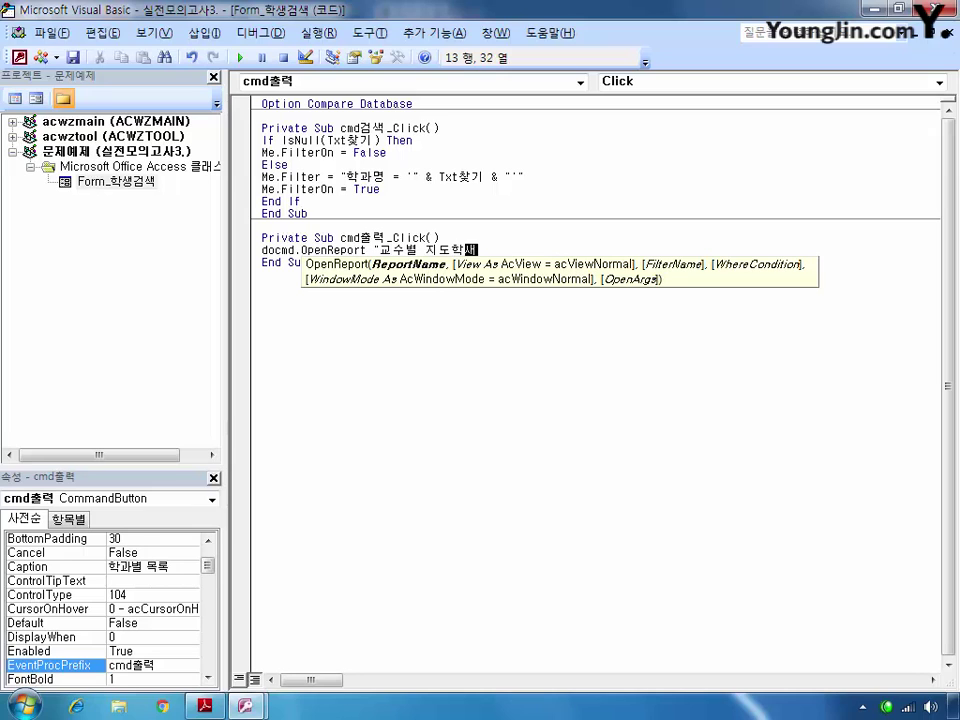
pyautogui.write(' 리스트",')
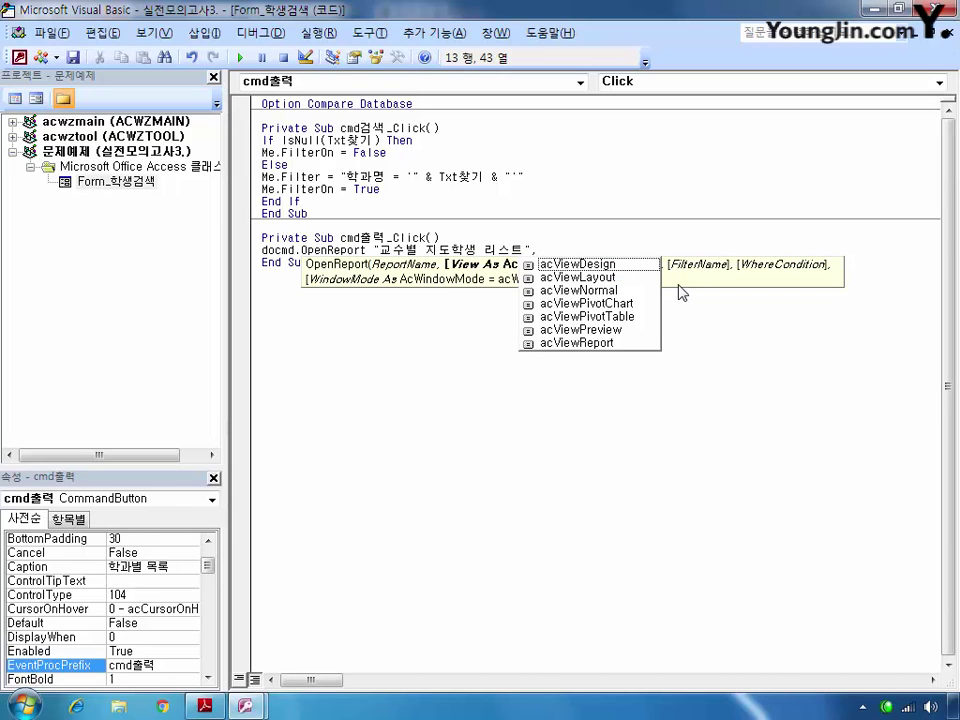
pyautogui.press('Down')
pyautogui.press('Down')
pyautogui.press('Down')
pyautogui.press('Down')
pyautogui.press('Down')
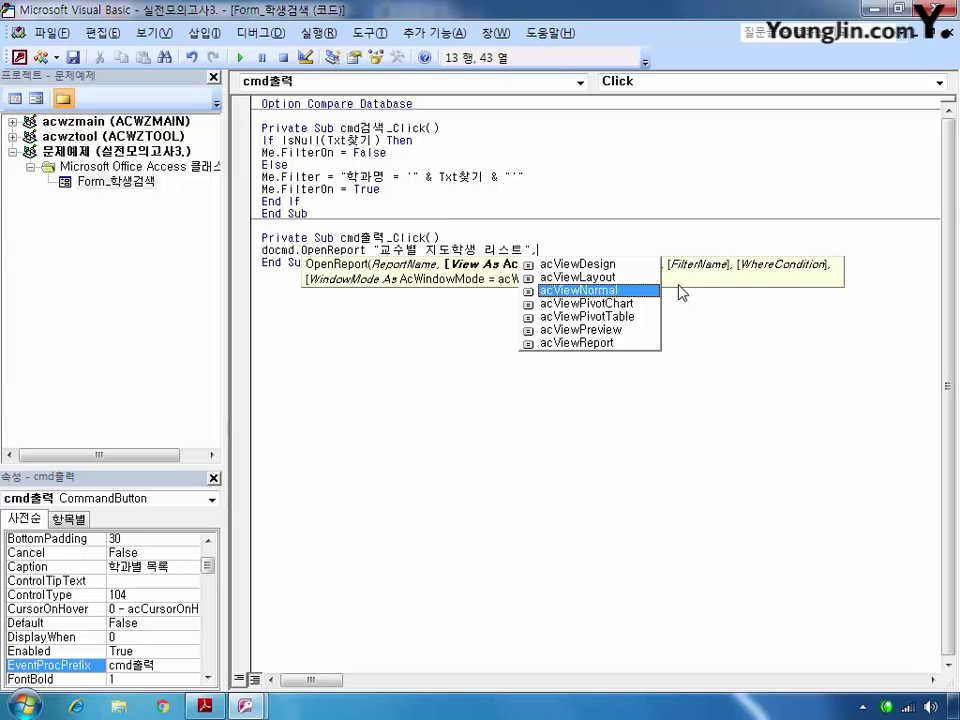
pyautogui.press('Tab')
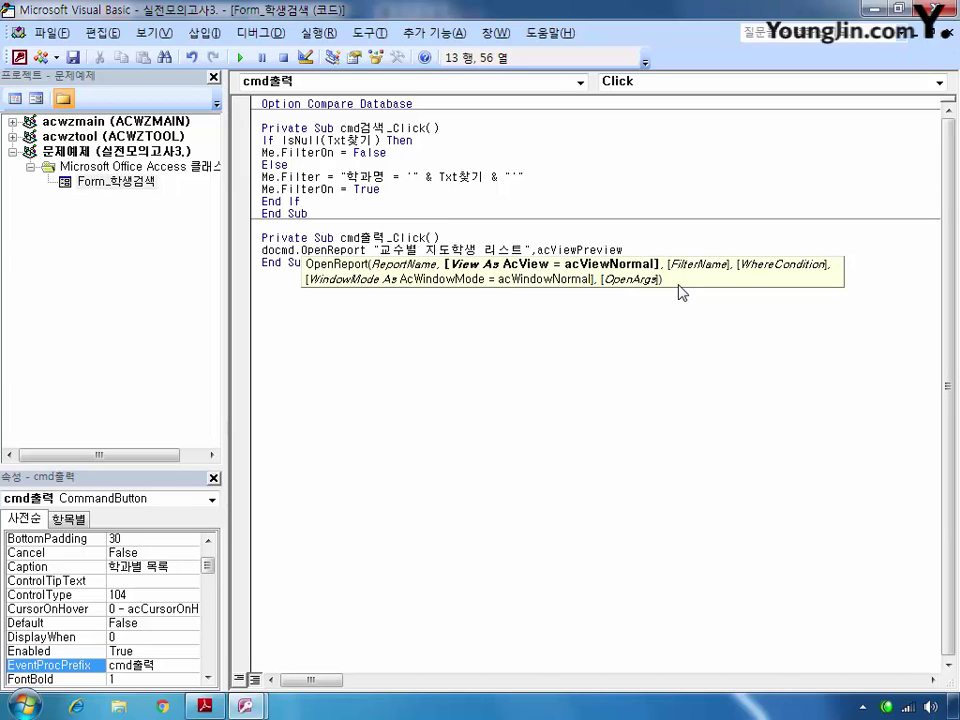
# Step: Skip the filter name argument and add the where condition "학과명 = '" & Txt찾기 * "'" to the OpenReport statement
pyautogui.write(',,"')
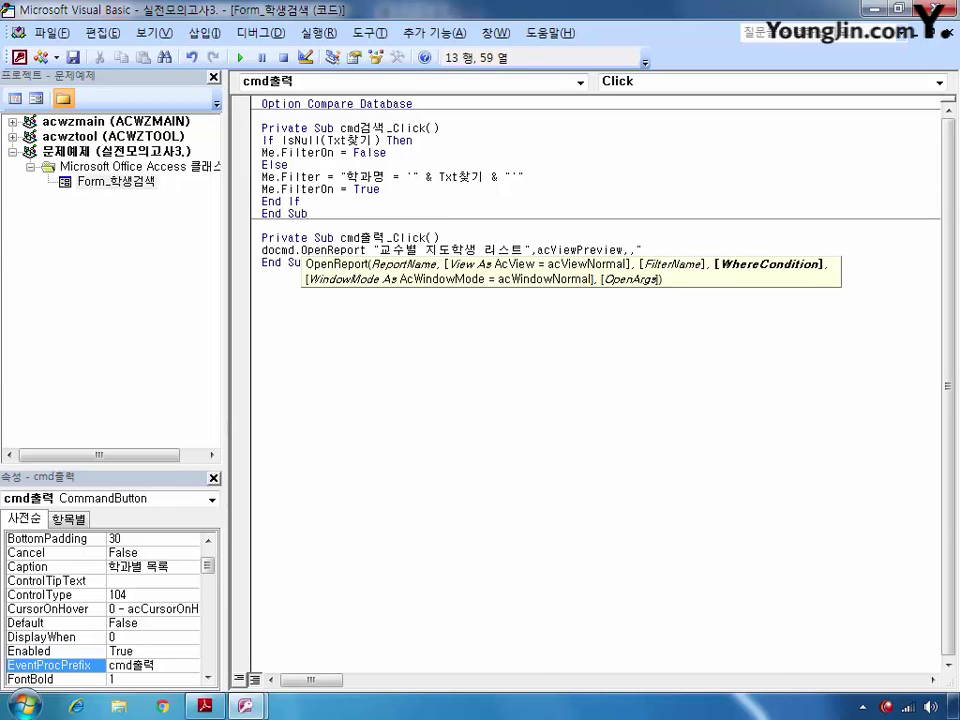
pyautogui.write('학과명 = \'" & Txt찾기')
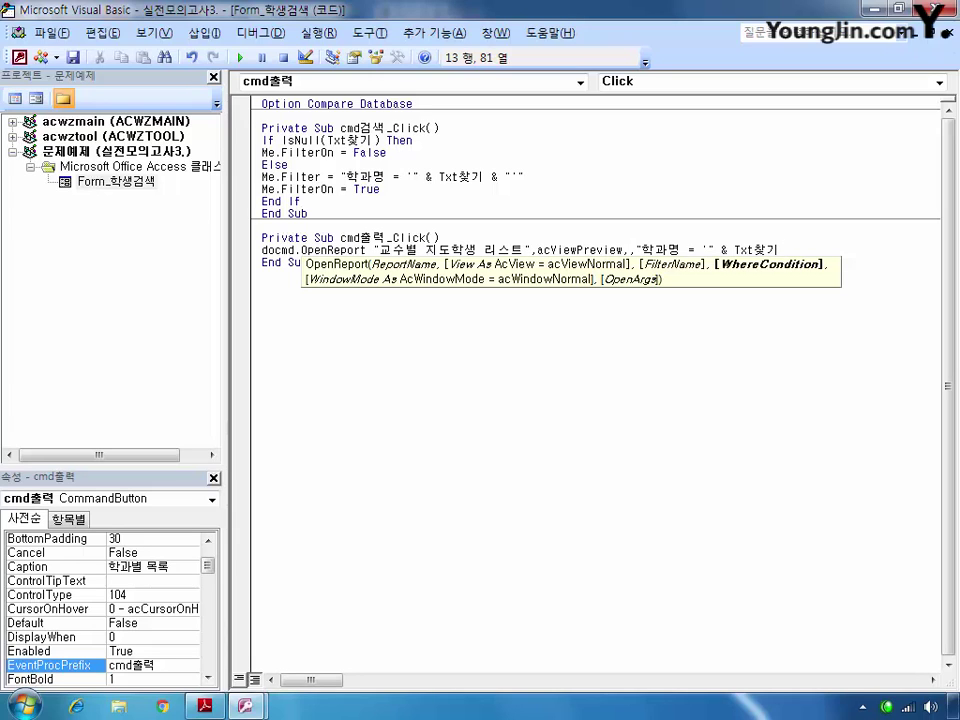
pyautogui.write(' * "\'"')
pyautogui.click(536, 463)
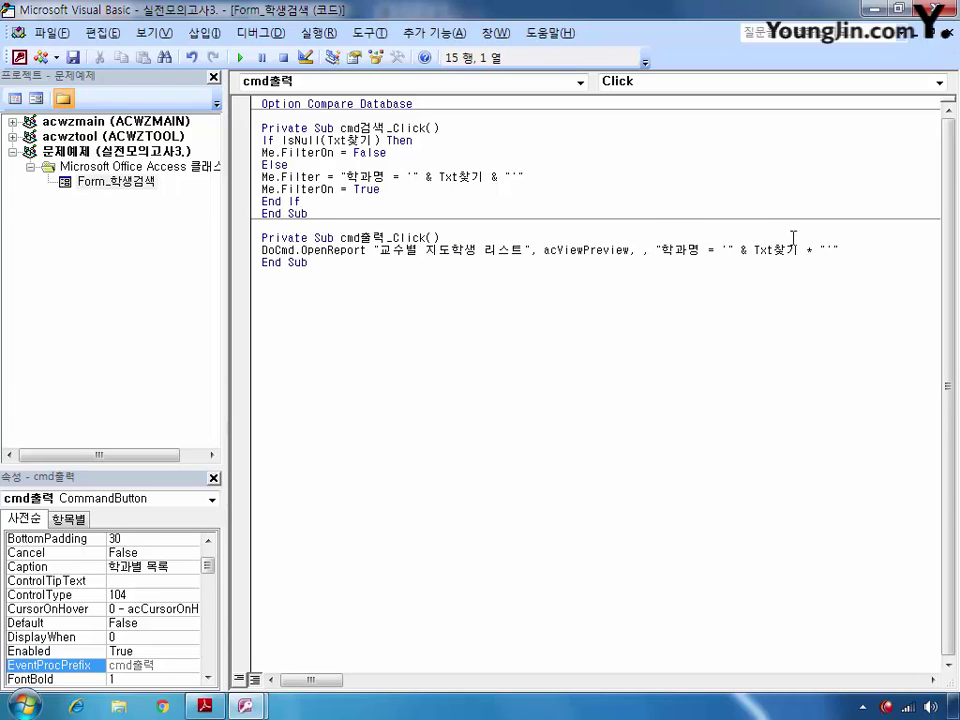
# Step: Close the code editor and the 학생검색 form, saving the form's design changes
pyautogui.click(940, 14)
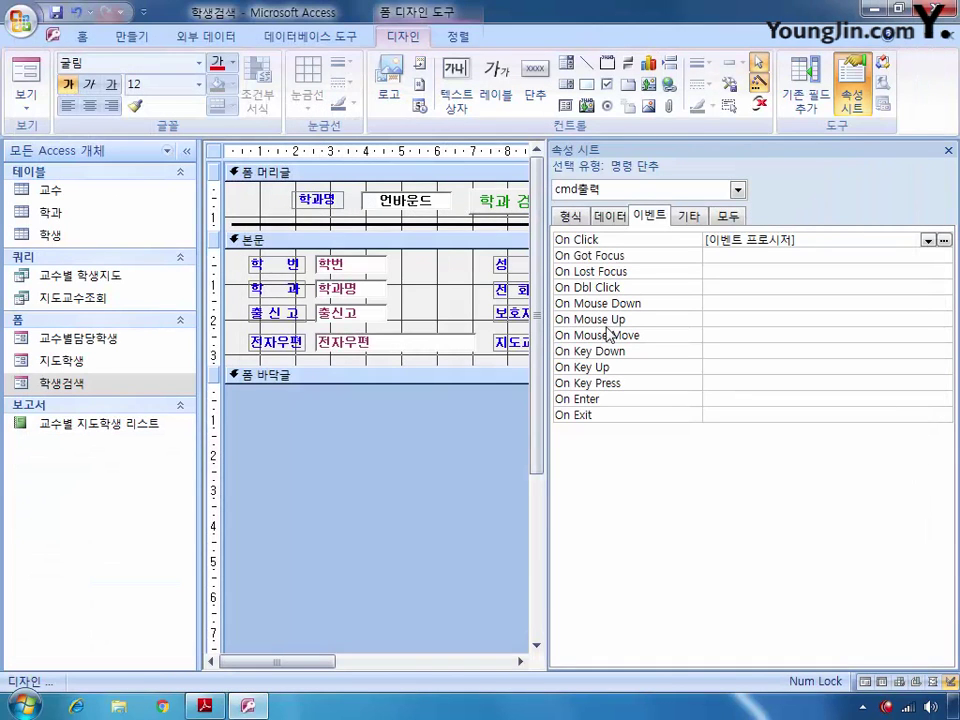
pyautogui.click(946, 36)
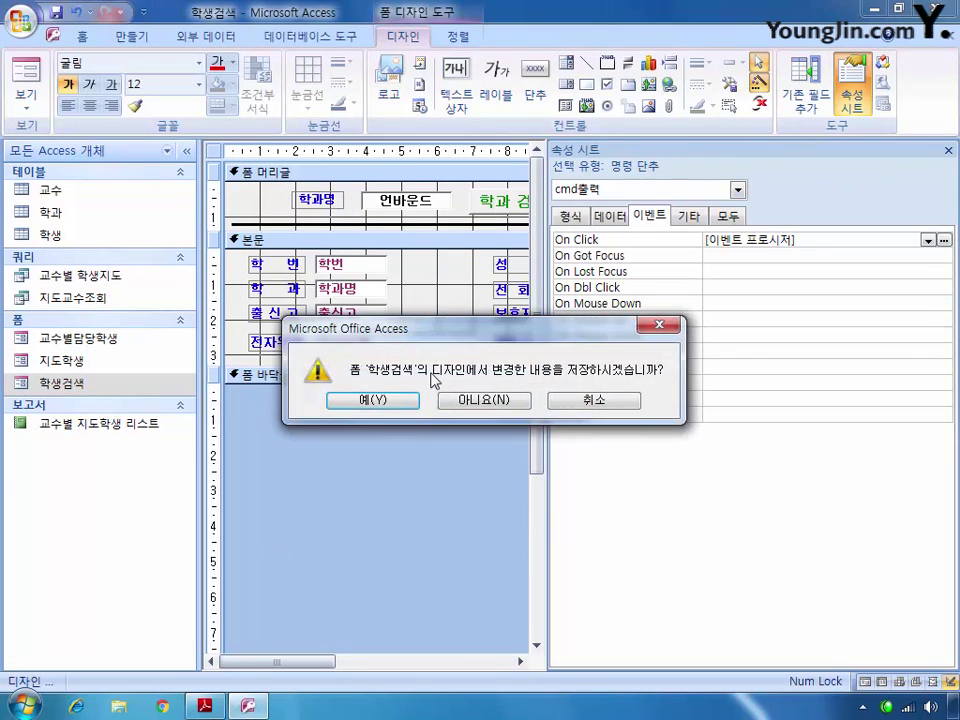
pyautogui.click(373, 400)
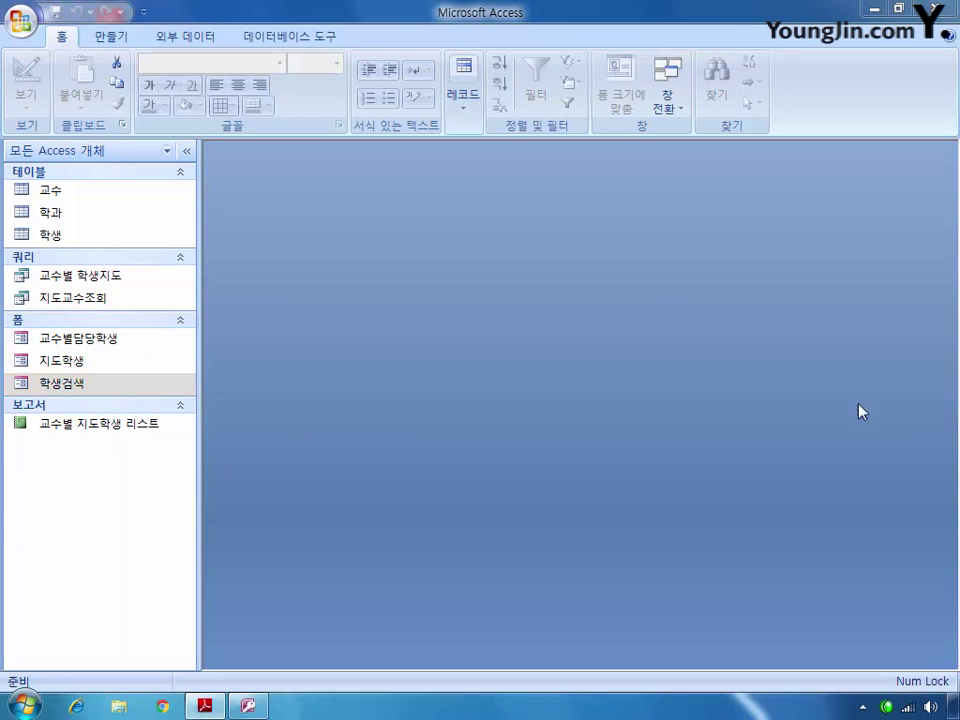
# Step: Create a new query in design view with the 학과 and 교수 tables and close the property sheet
pyautogui.click(109, 37)
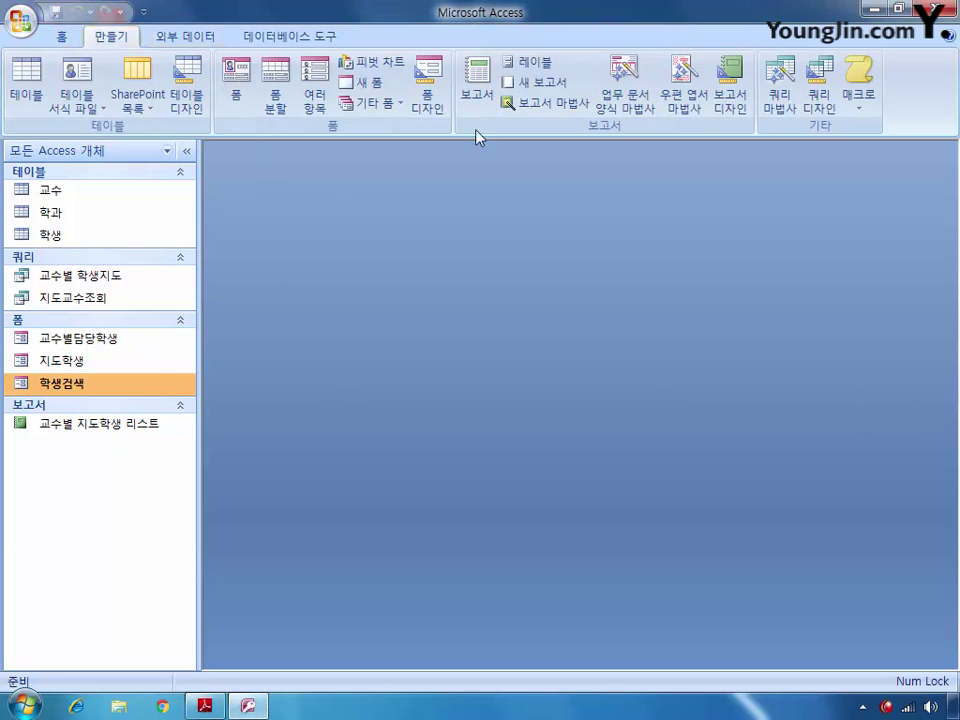
pyautogui.click(819, 85)
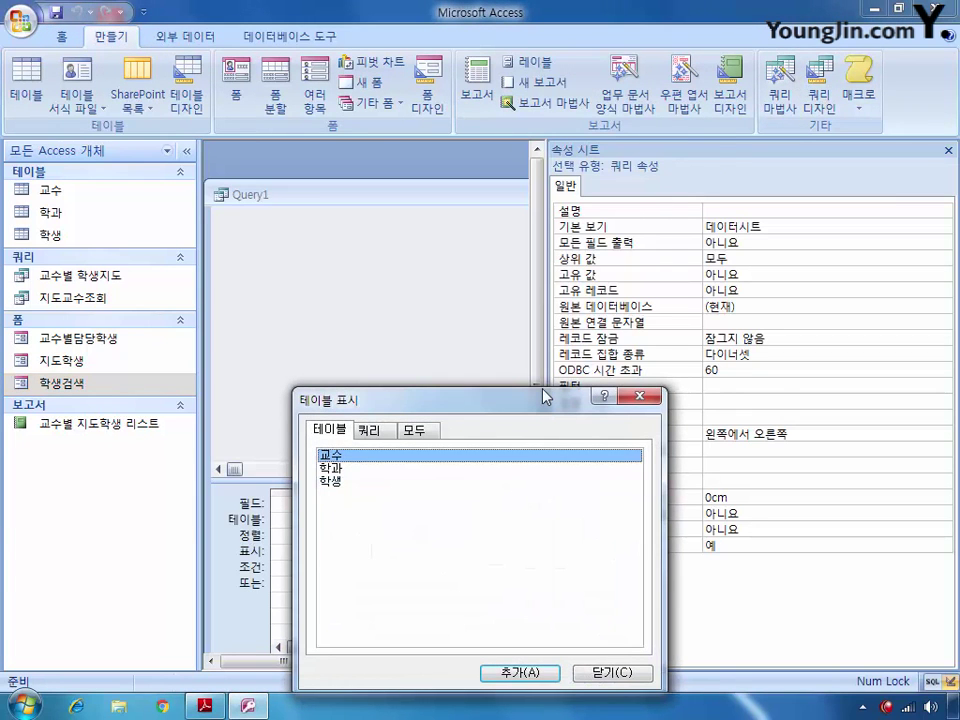
pyautogui.doubleClick(335, 467)
pyautogui.doubleClick(331, 455)
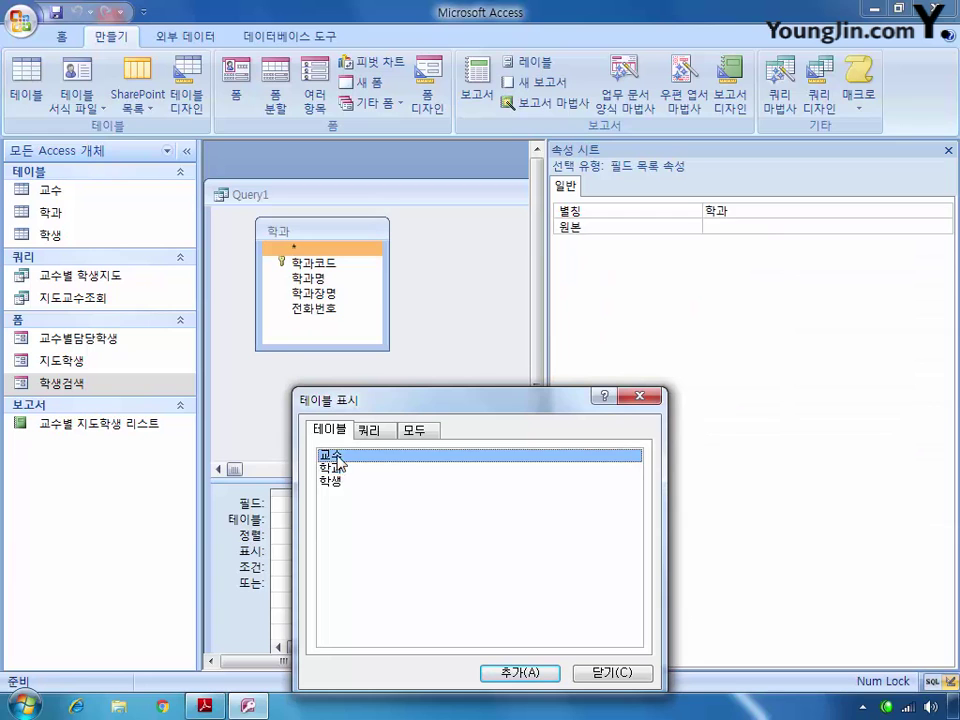
pyautogui.click(612, 673)
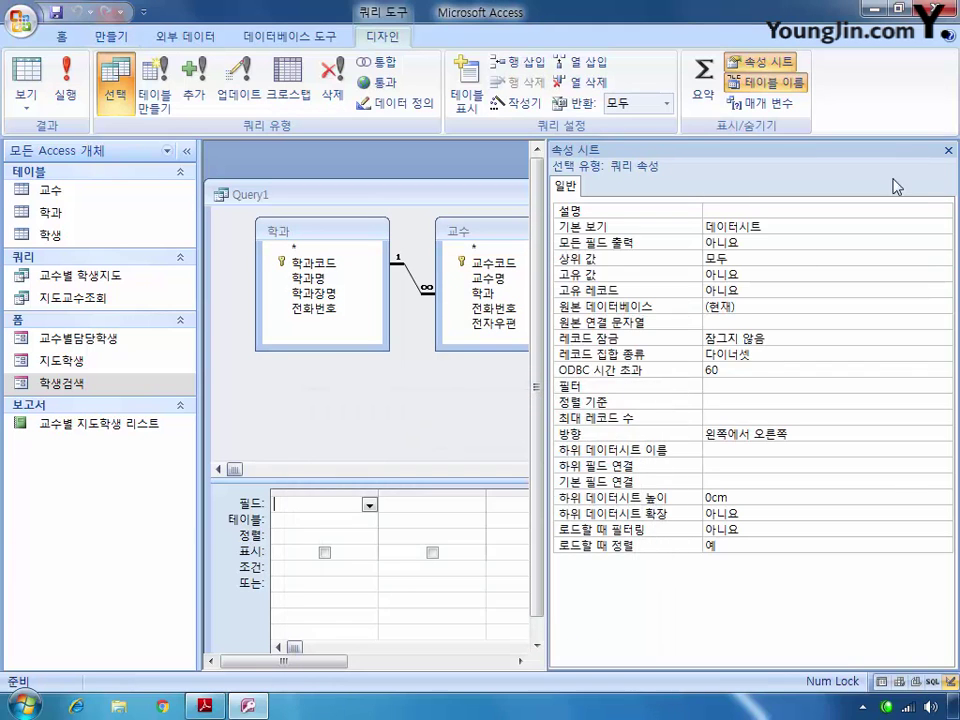
pyautogui.click(949, 151)
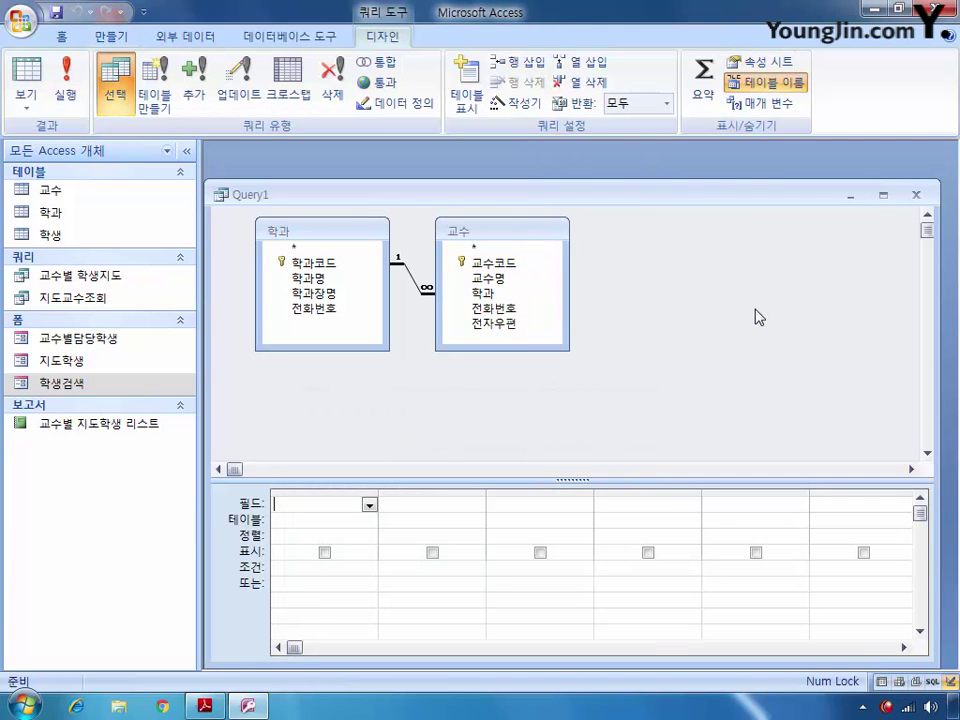
# Step: Change the new query's type to a crosstab query
pyautogui.rightClick(634, 329)
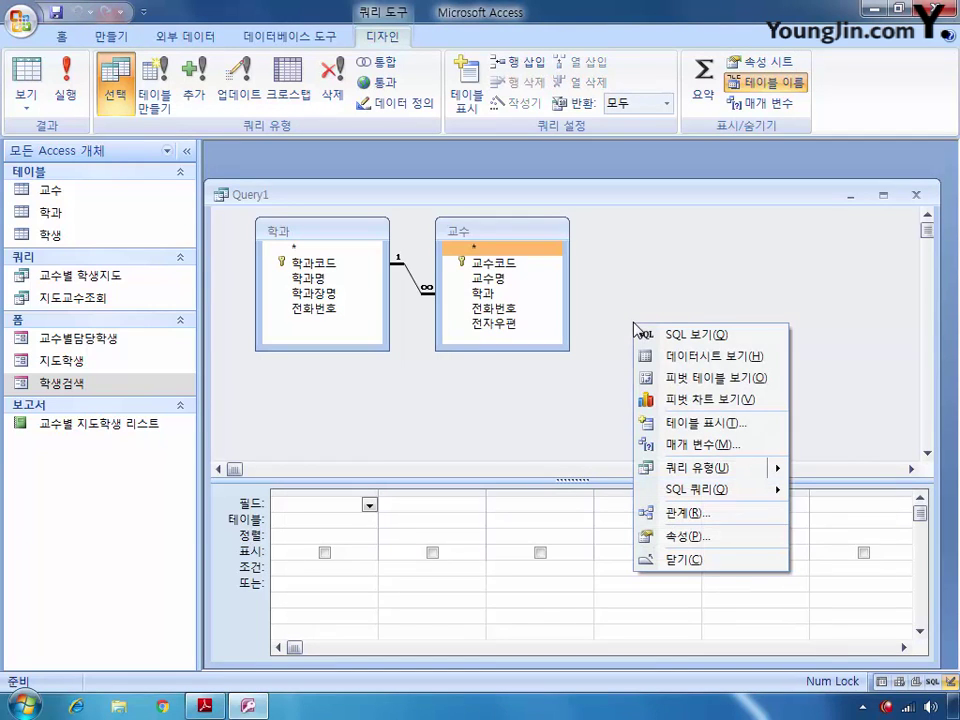
pyautogui.moveTo(778, 467)
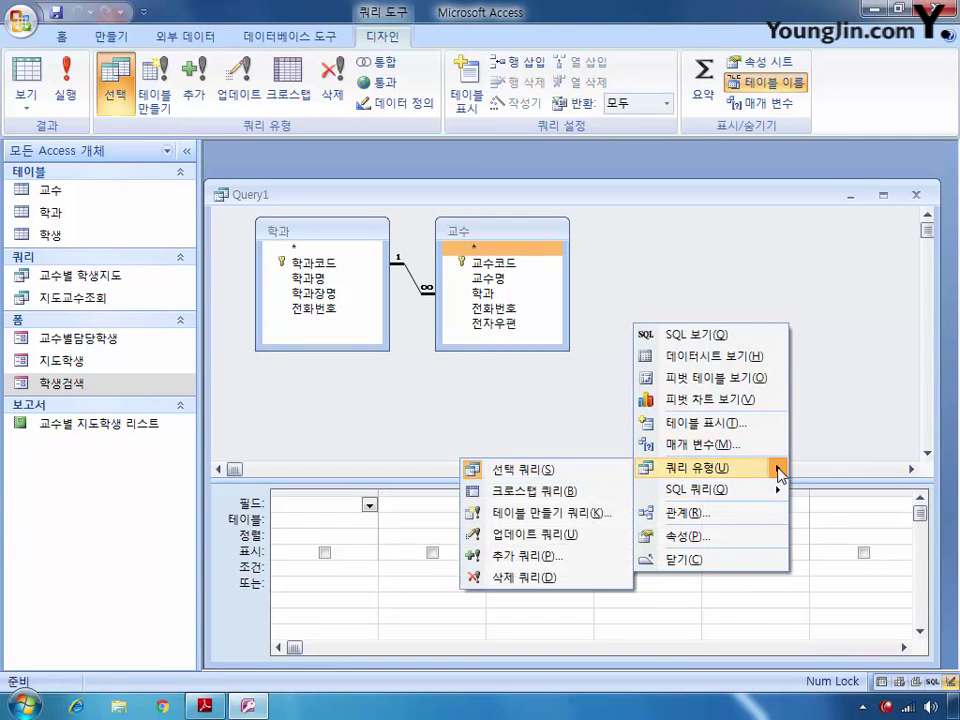
pyautogui.click(510, 491)
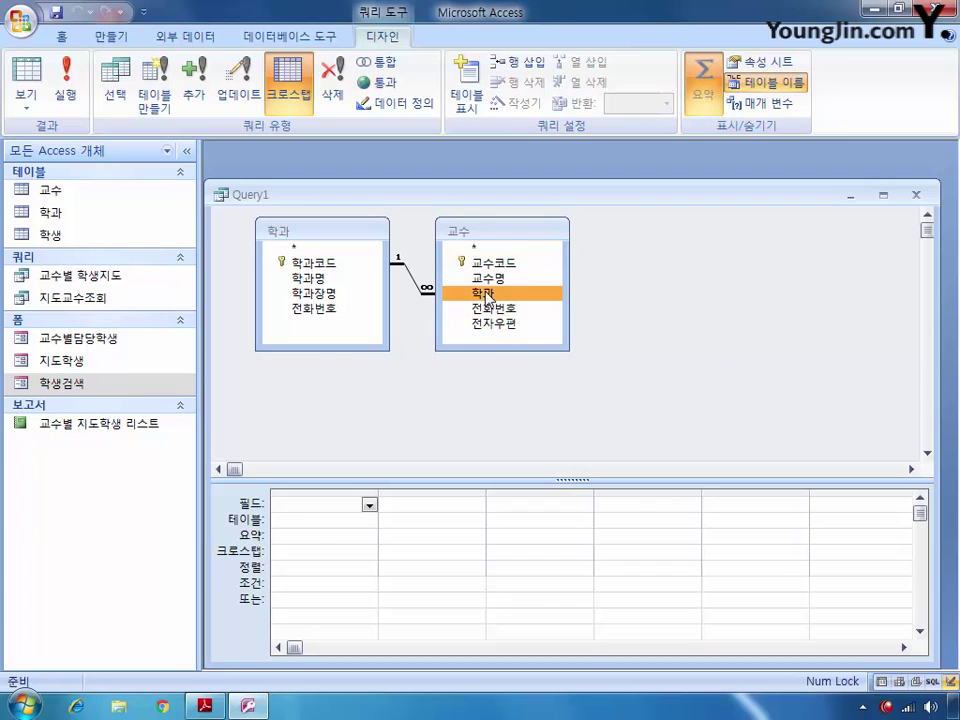
# Step: Add the fields 학과 from 교수, 학과명 from 학과, 교수명 twice and 교수코드 from 교수 to the query grid
pyautogui.doubleClick(485, 295)
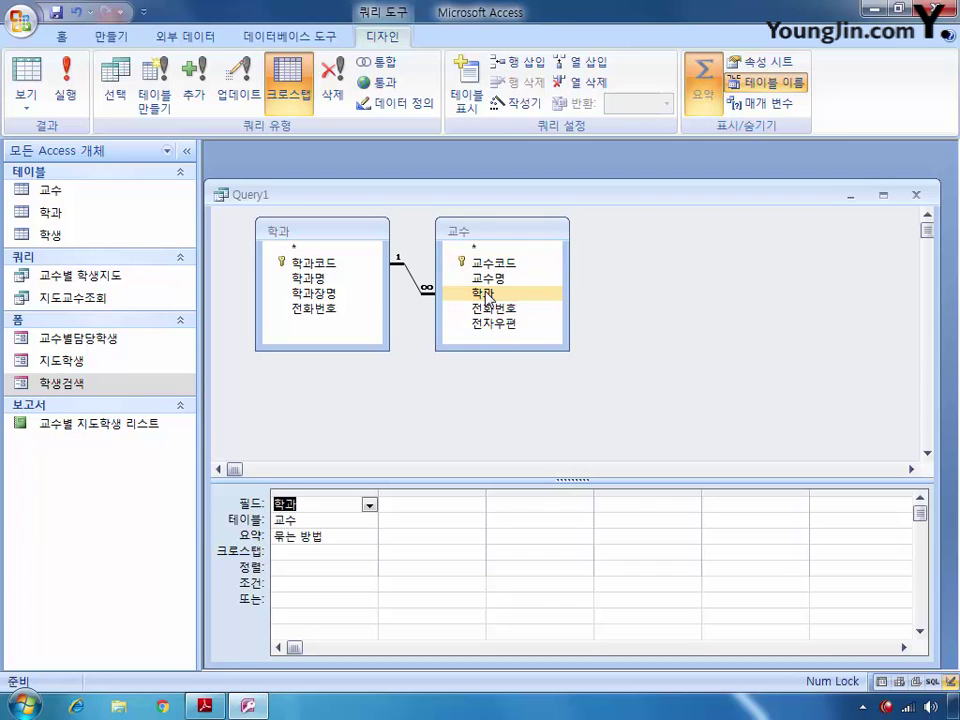
pyautogui.click(328, 280)
pyautogui.doubleClick(328, 280)
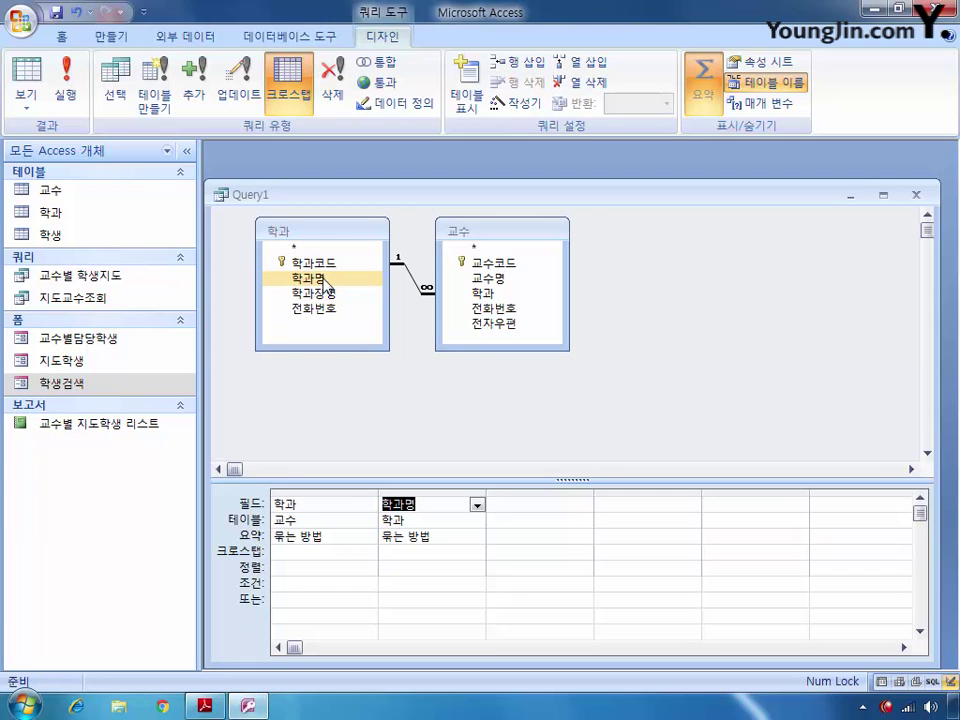
pyautogui.click(487, 280)
pyautogui.doubleClick(487, 280)
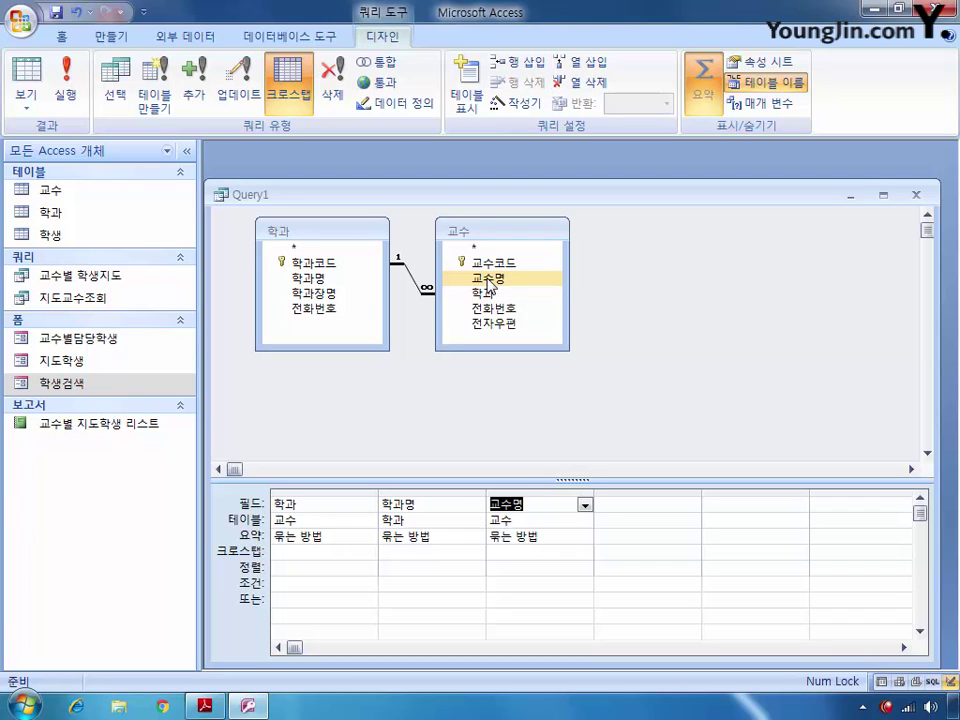
pyautogui.doubleClick(487, 280)
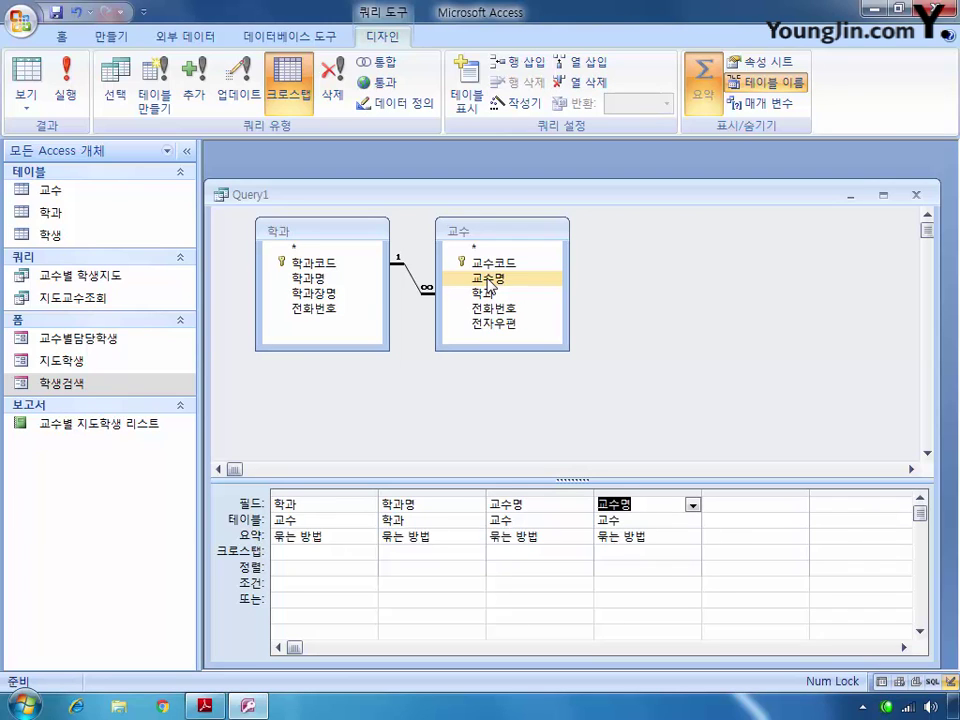
pyautogui.doubleClick(493, 262)
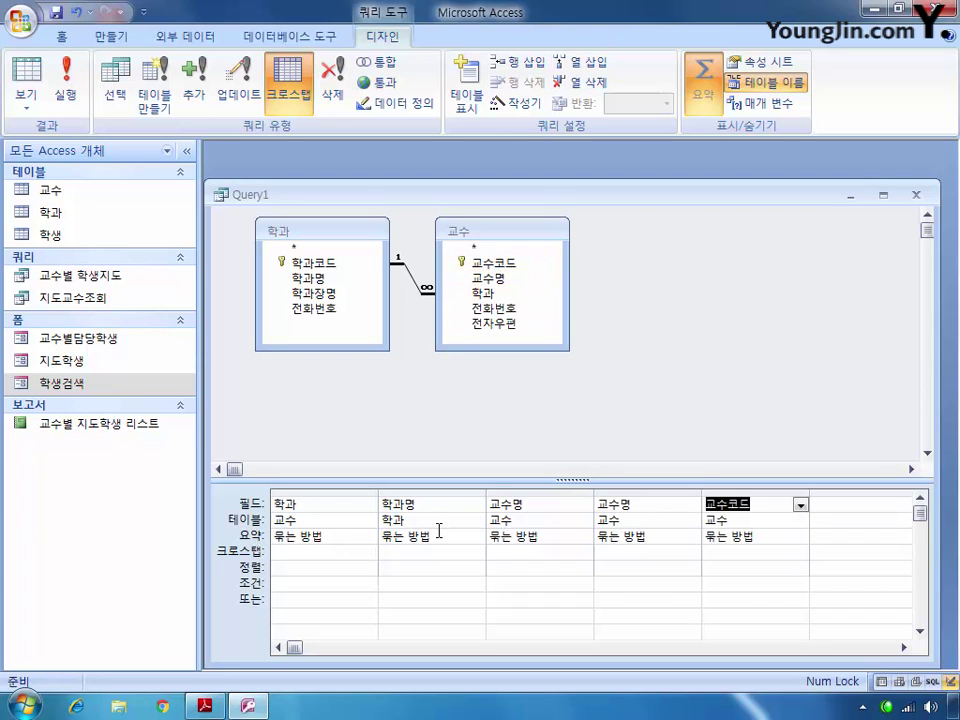
# Step: Set 학과 and 학과명 as 행 머리글 and the first 교수명 field as 열 머리글 in the crosstab row
pyautogui.click(317, 551)
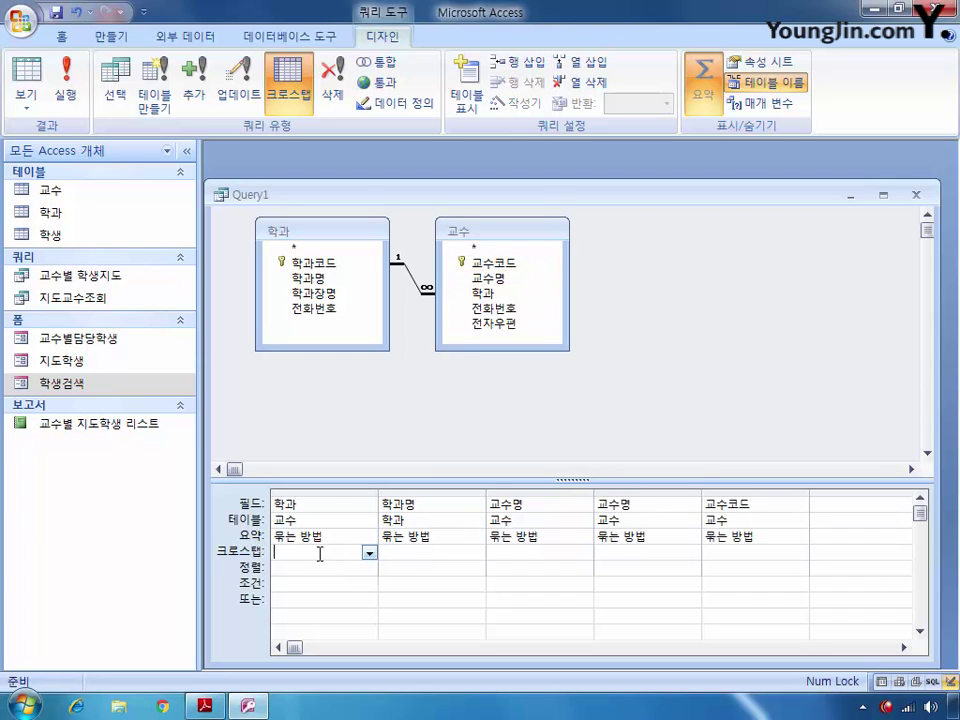
pyautogui.click(369, 553)
pyautogui.click(305, 567)
pyautogui.click(477, 553)
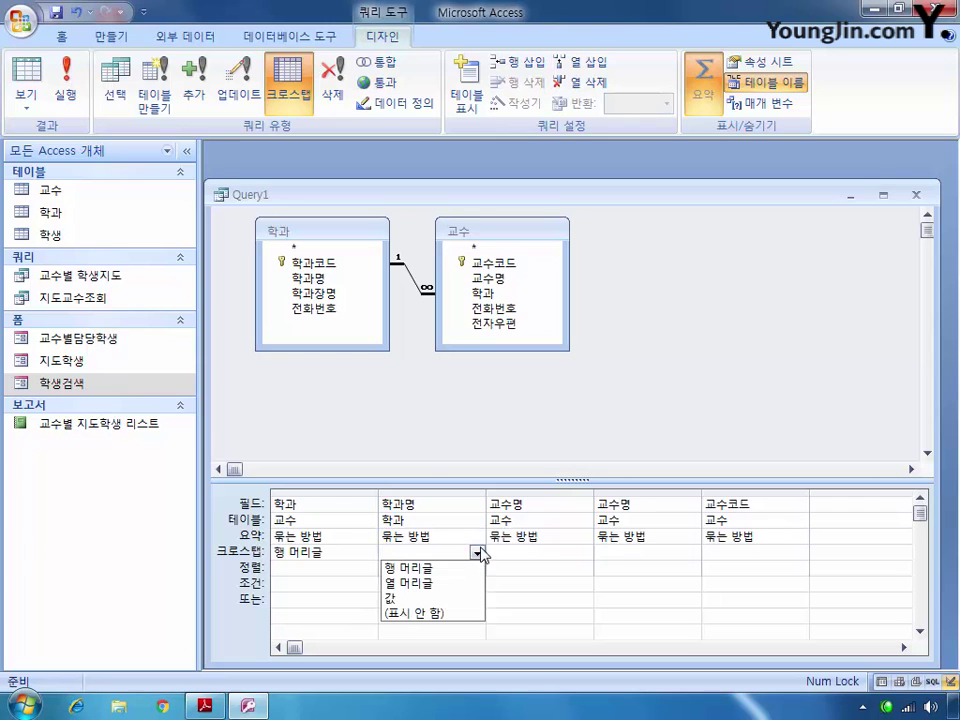
pyautogui.click(476, 568)
pyautogui.click(521, 556)
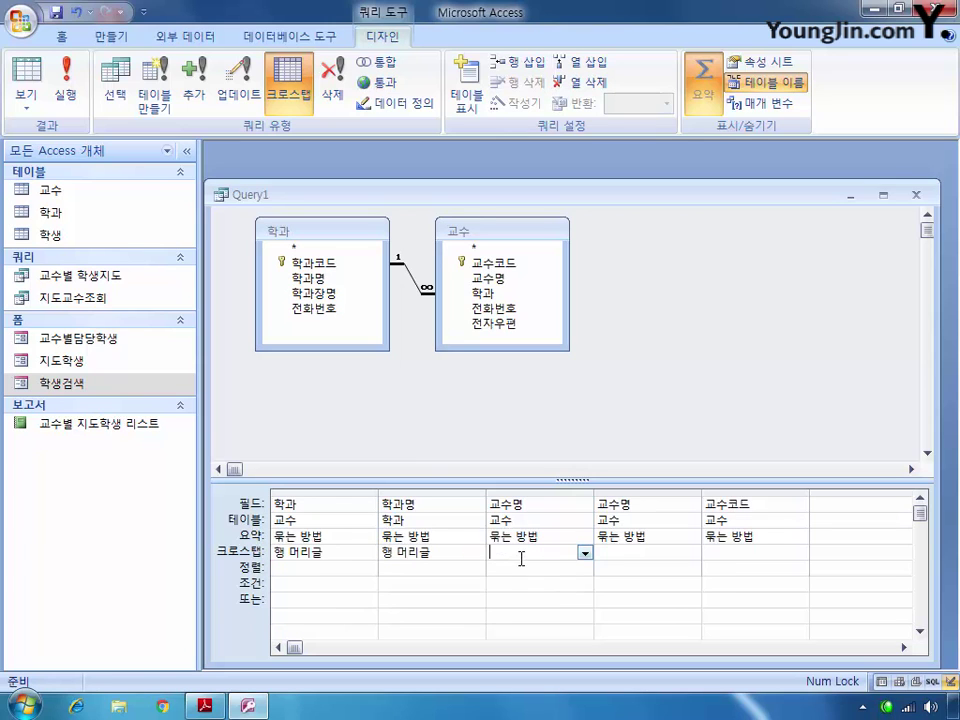
pyautogui.click(584, 553)
pyautogui.click(565, 580)
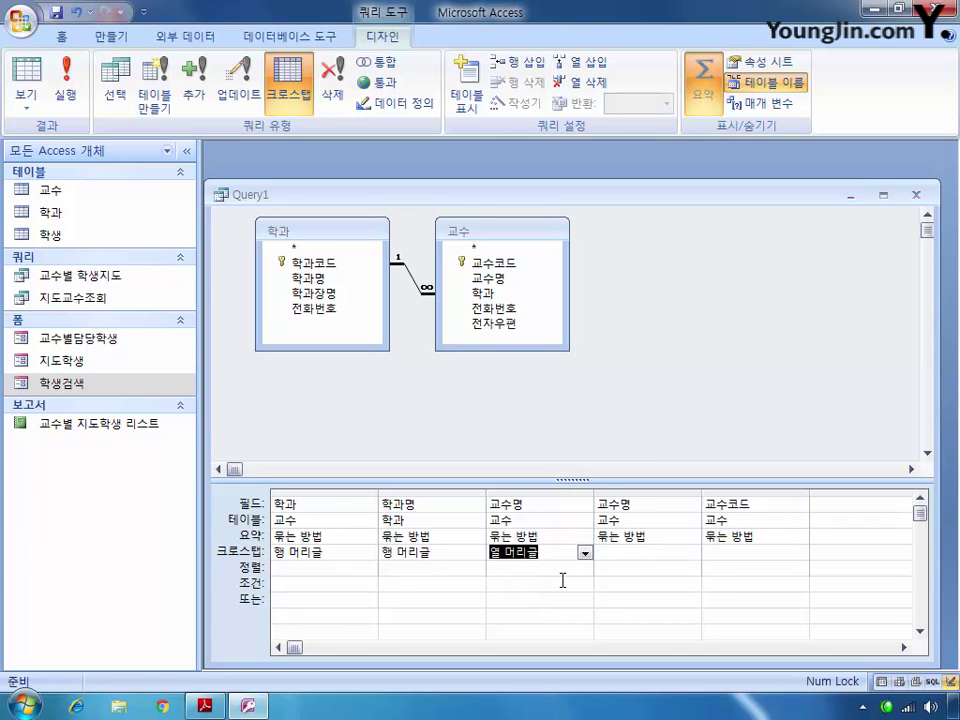
# Step: Set the second 교수명 field's summary to 개수 and its crosstab role to 값
pyautogui.click(686, 538)
pyautogui.click(692, 538)
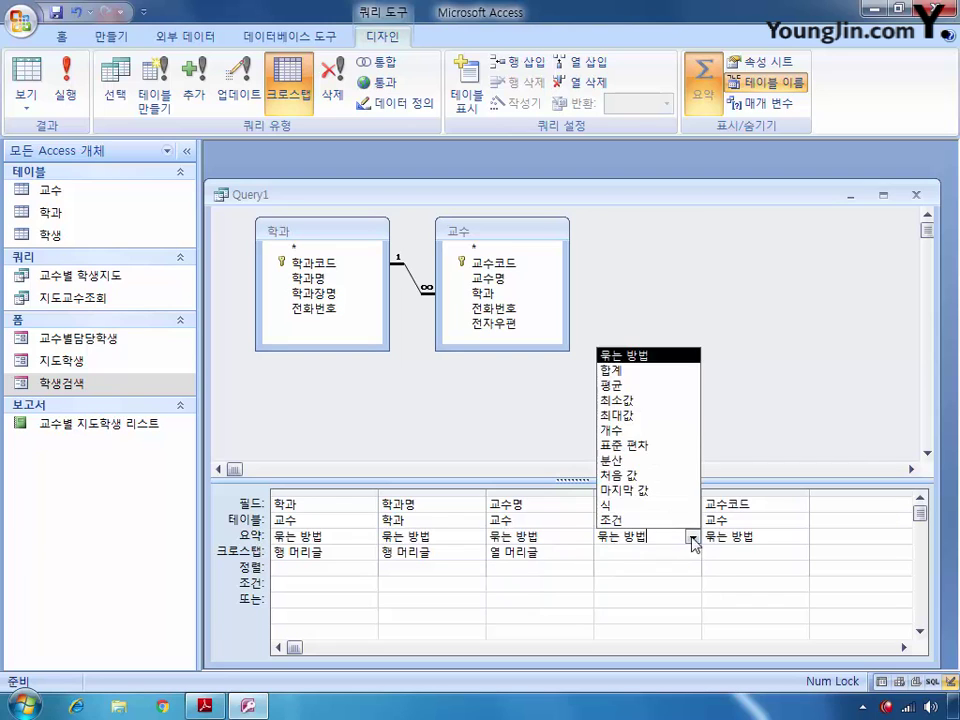
pyautogui.click(647, 430)
pyautogui.click(677, 555)
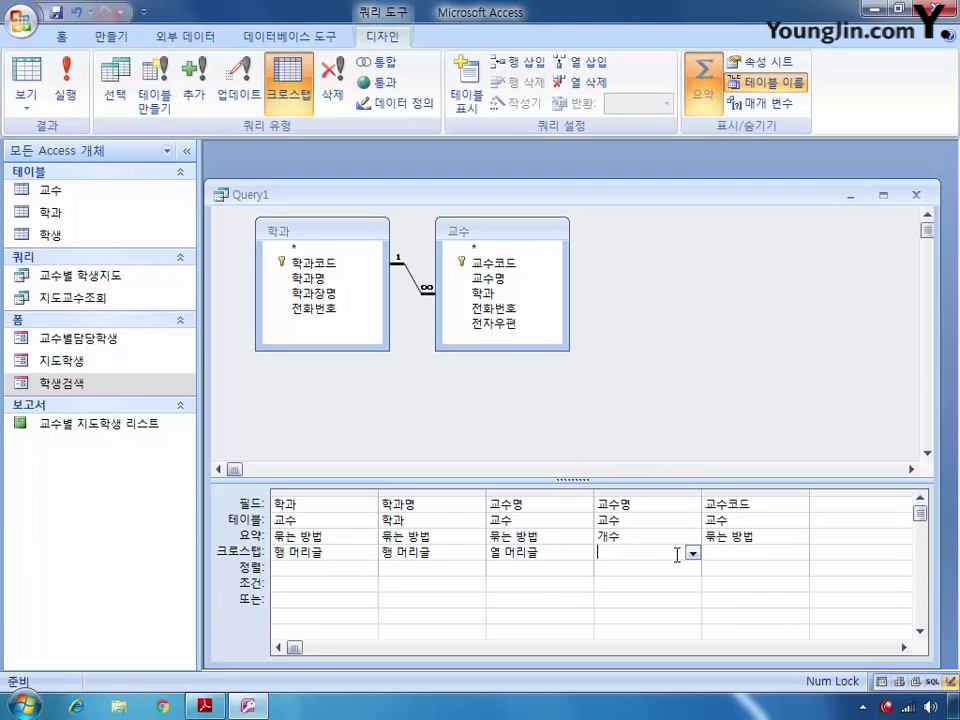
pyautogui.click(691, 553)
pyautogui.click(660, 600)
# Step: Set the 교수코드 field's summary to 개수 and its crosstab role to 행 머리글
pyautogui.click(781, 537)
pyautogui.click(800, 539)
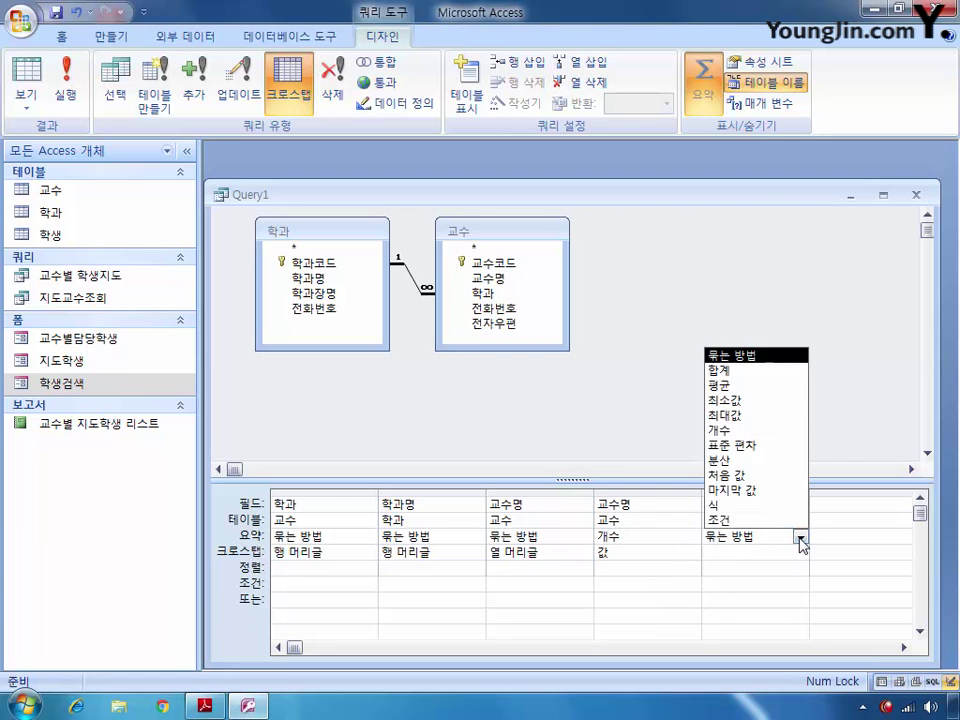
pyautogui.click(775, 430)
pyautogui.click(765, 552)
pyautogui.click(800, 554)
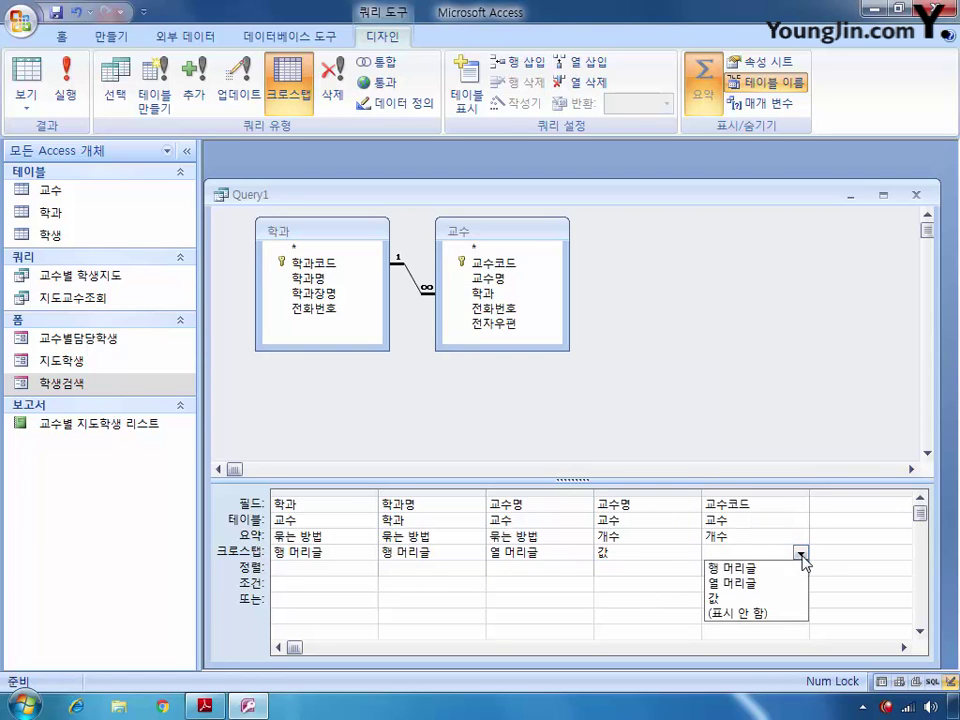
pyautogui.click(745, 567)
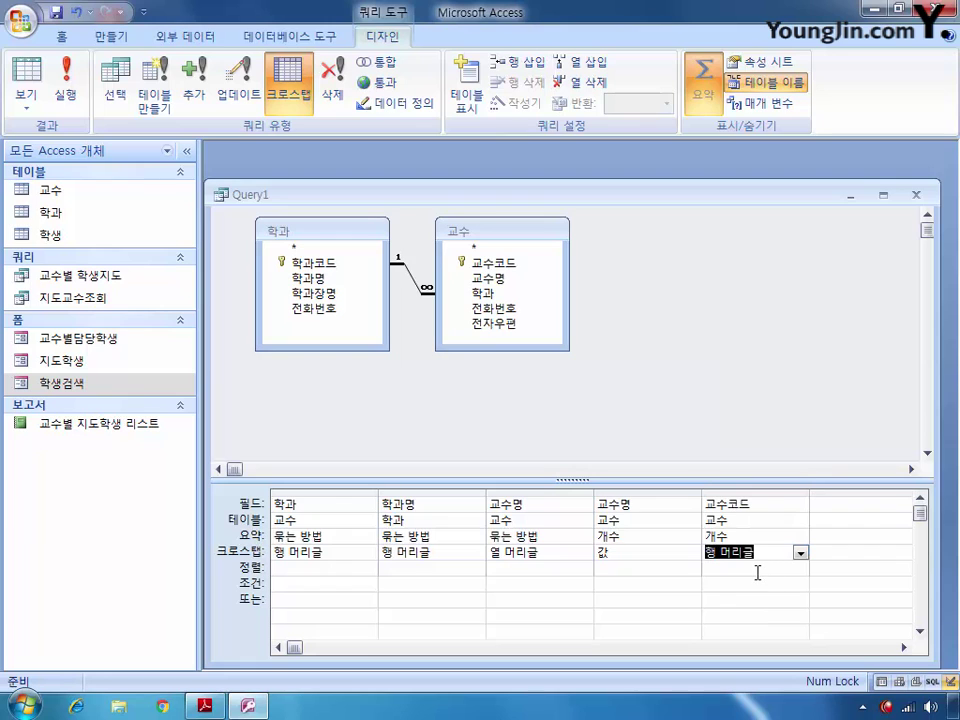
# Step: Give the counted 교수명 field the alias 교수명의개수 and the 교수코드 field the alias 교수합계
pyautogui.click(598, 509)
pyautogui.click(599, 506)
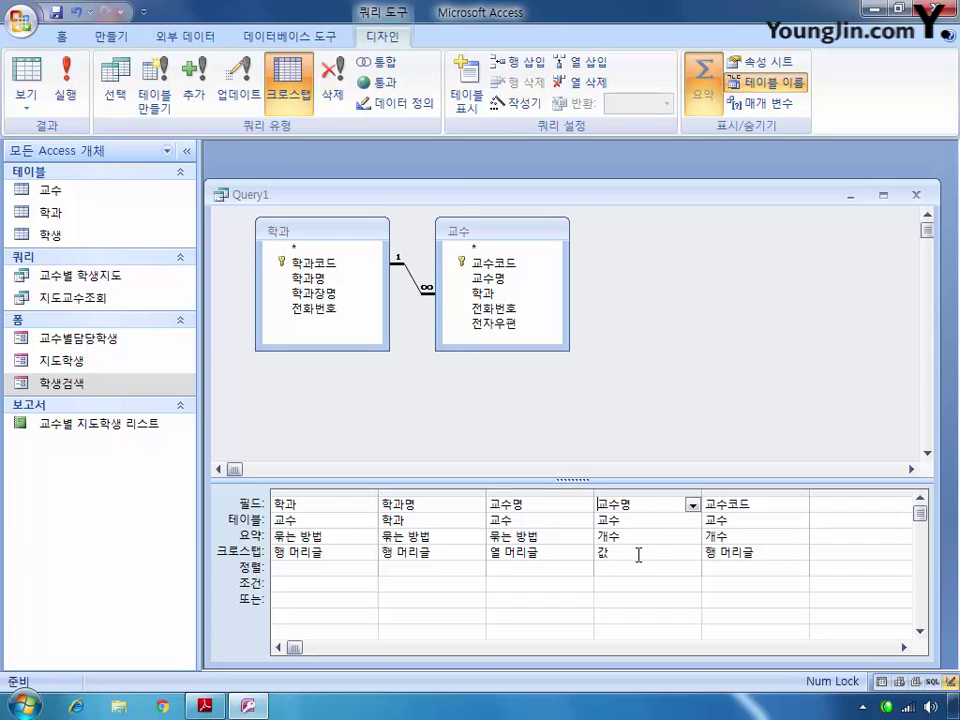
pyautogui.write('ry')
pyautogui.press('BackSpace')
pyautogui.press('BackSpace')
pyautogui.write('교수명의개수: 교수명')
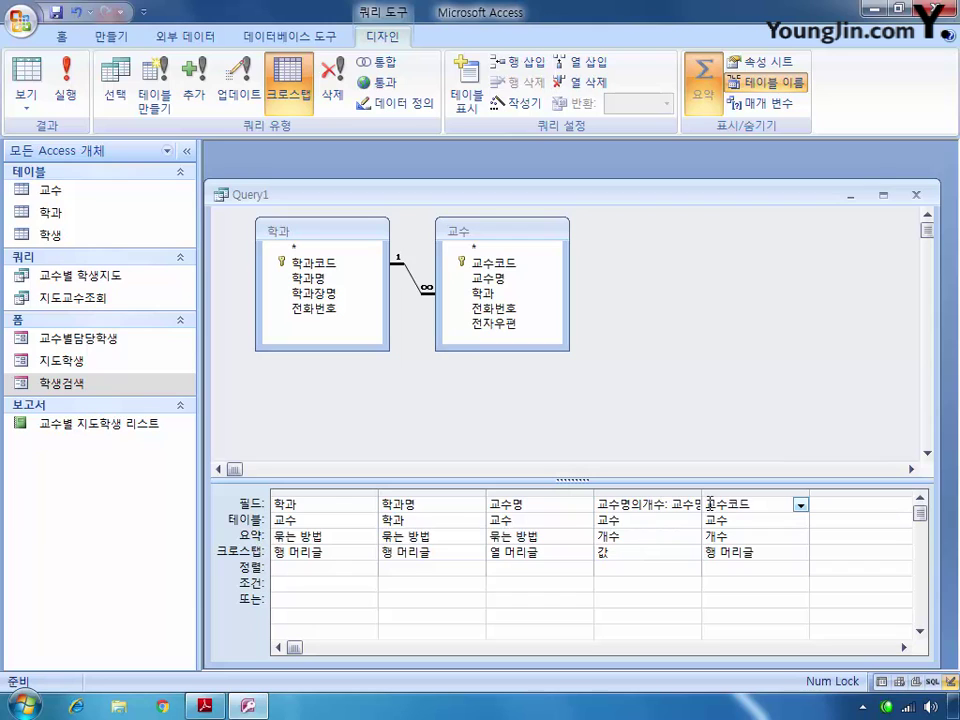
pyautogui.write('교수합계:')
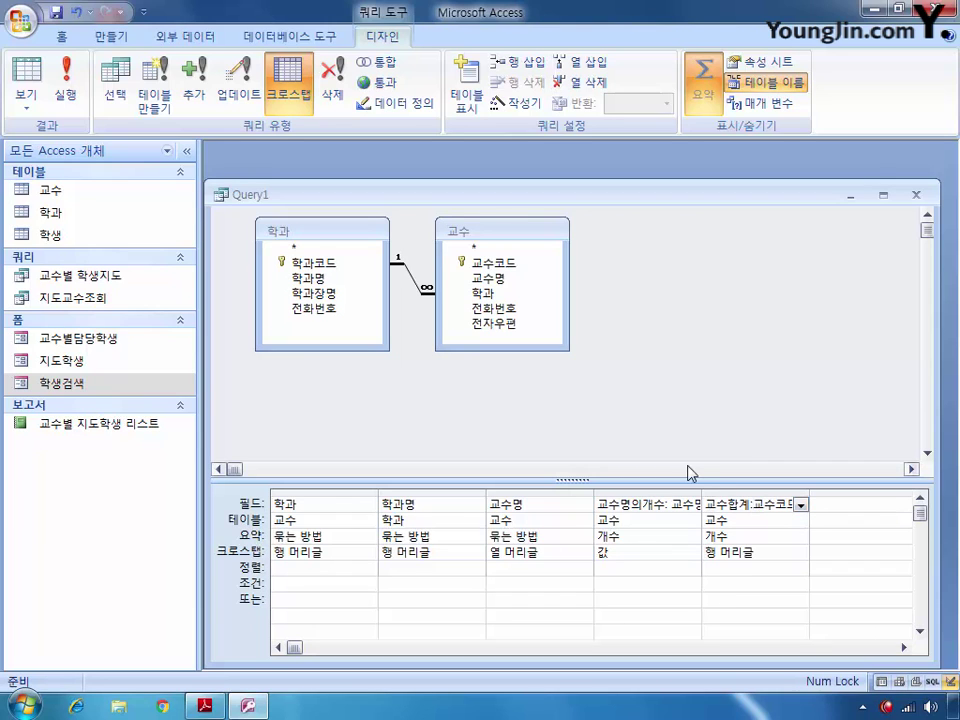
# Step: Close the crosstab query and save it as 학과별교수인원수
pyautogui.click(915, 195)
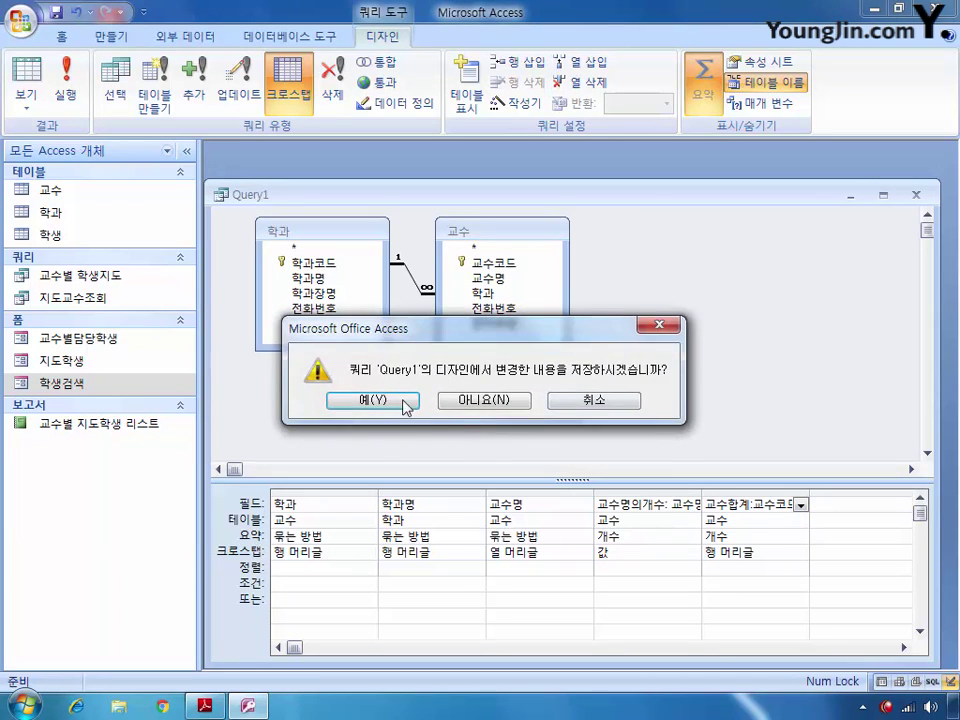
pyautogui.click(398, 402)
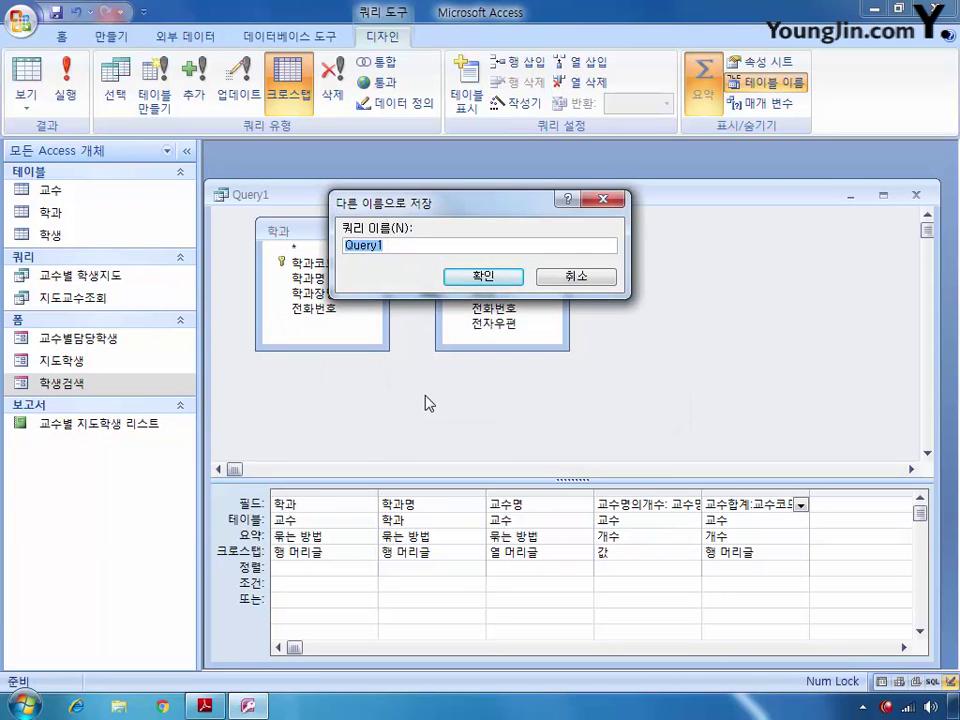
pyautogui.write('하')
pyautogui.write('과별')
pyautogui.write('교수인원수')
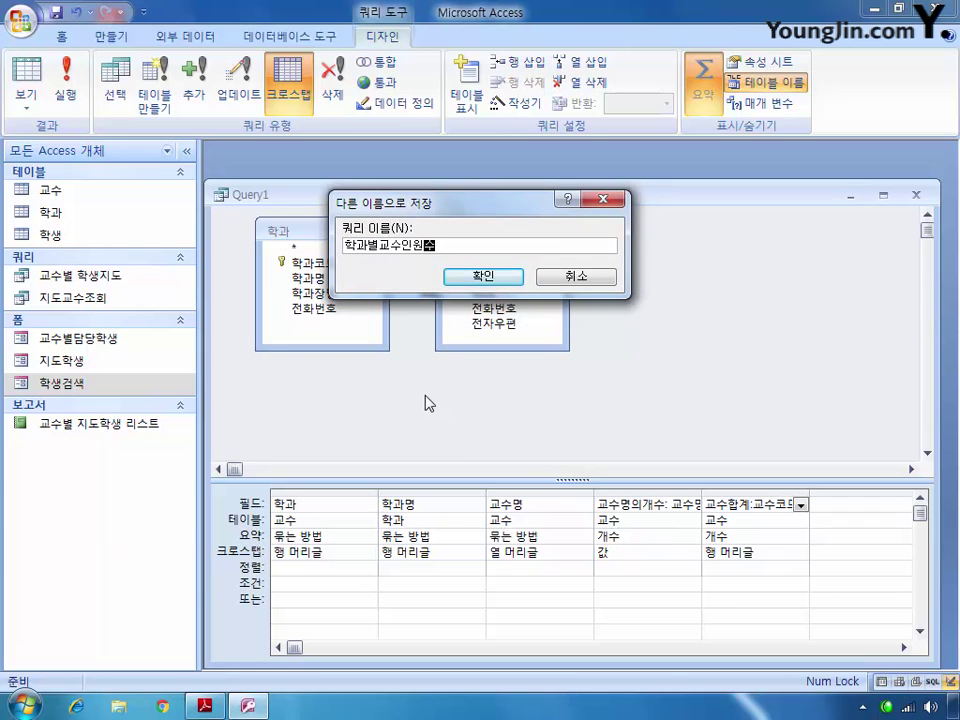
pyautogui.press('Return')
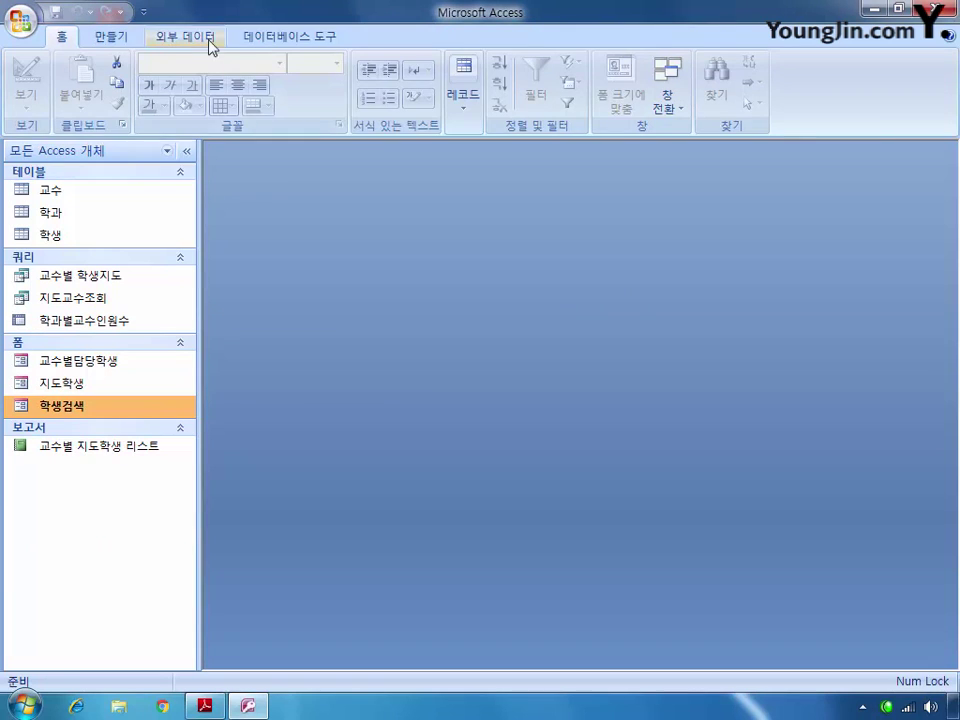
# Step: Create a new query in design view with the 학과 and 학생 tables
pyautogui.click(124, 37)
pyautogui.click(829, 104)
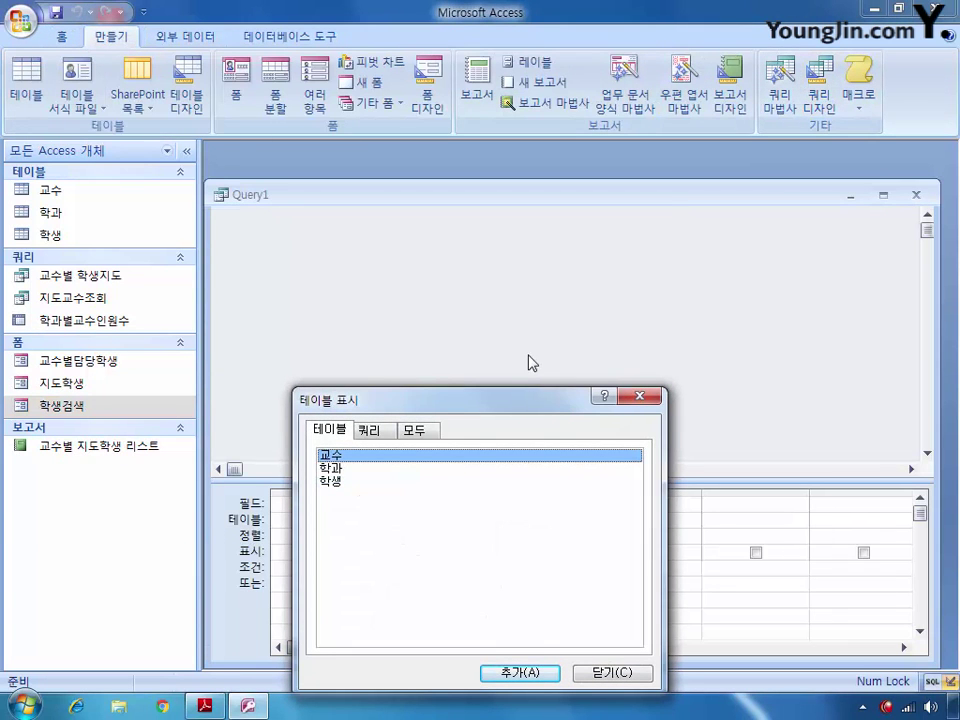
pyautogui.doubleClick(340, 467)
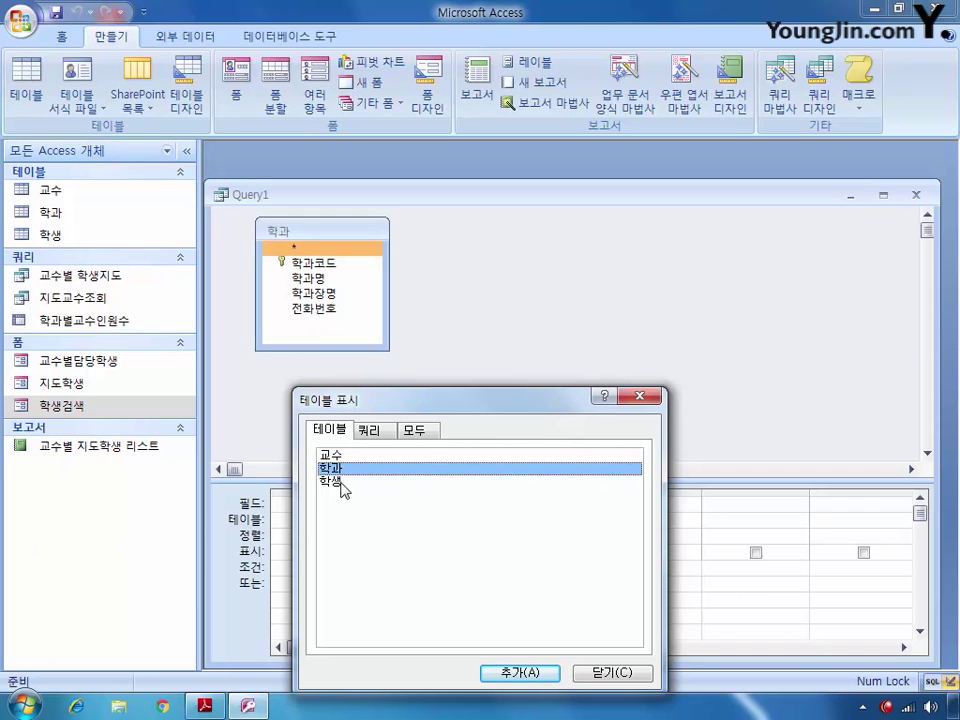
pyautogui.doubleClick(340, 481)
pyautogui.click(625, 673)
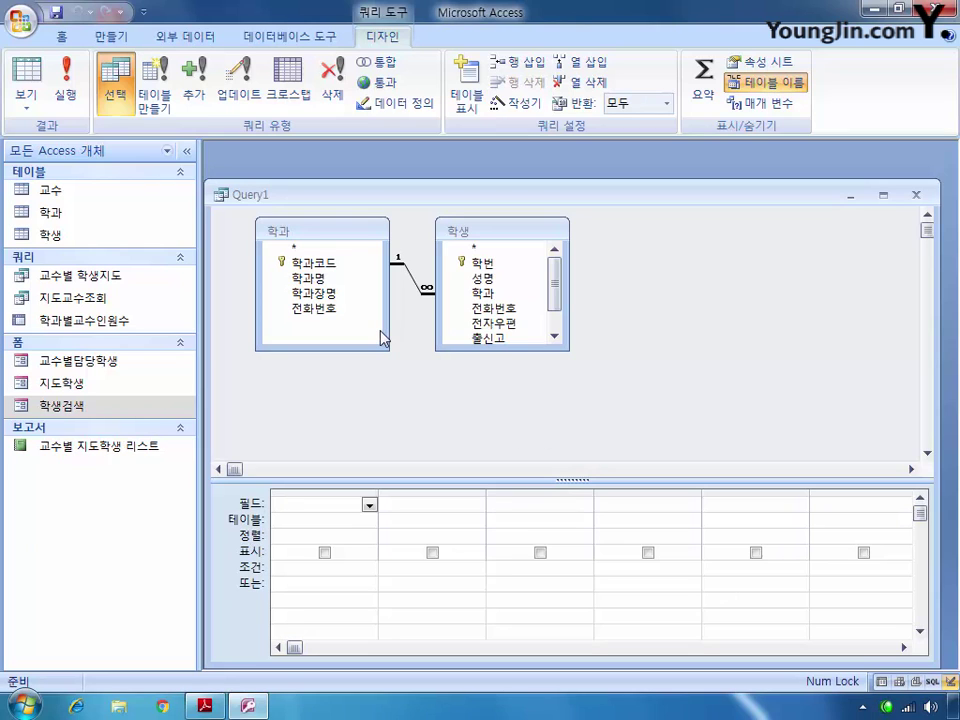
# Step: Add the fields 학과명, 학과장명 and 전화번호 from 학과 and 학번 from 학생 to the query grid
pyautogui.click(330, 264)
pyautogui.doubleClick(333, 277)
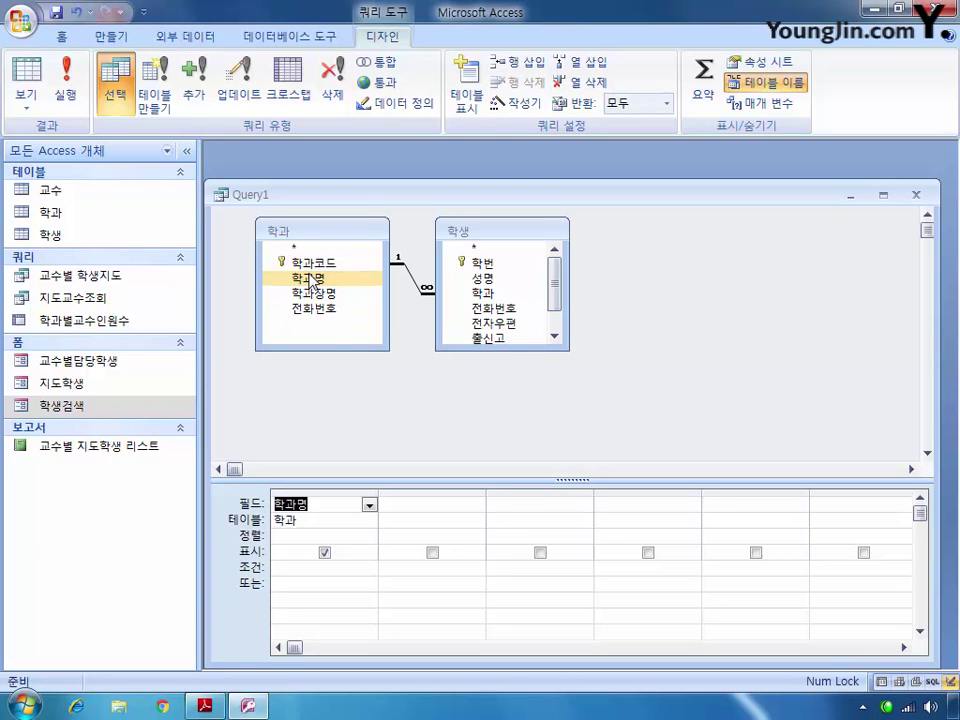
pyautogui.click(330, 294)
pyautogui.doubleClick(330, 294)
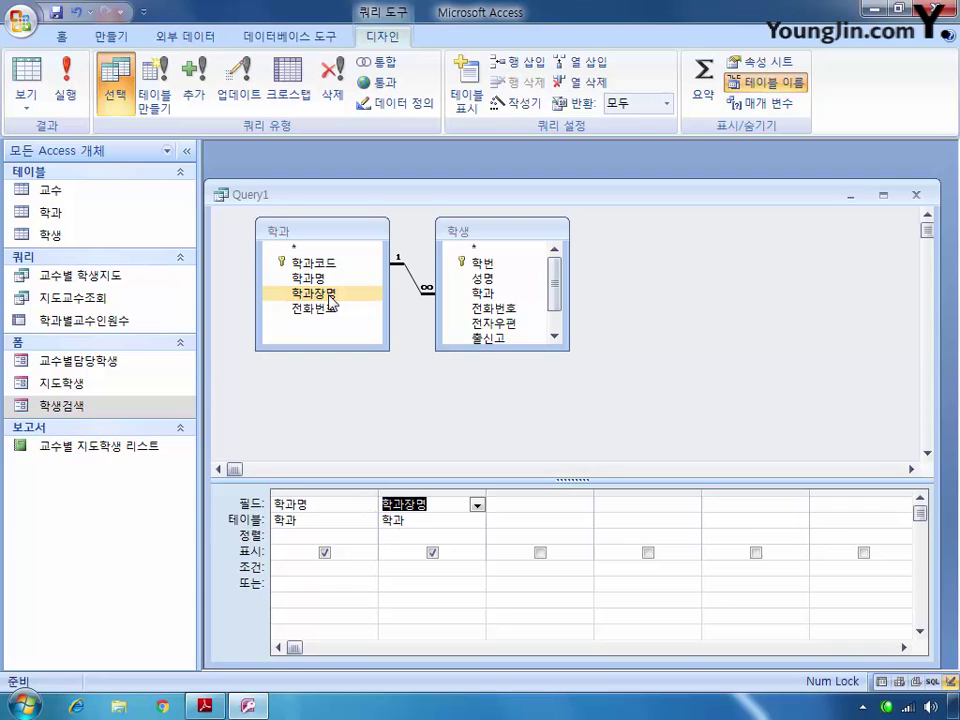
pyautogui.click(326, 309)
pyautogui.doubleClick(326, 309)
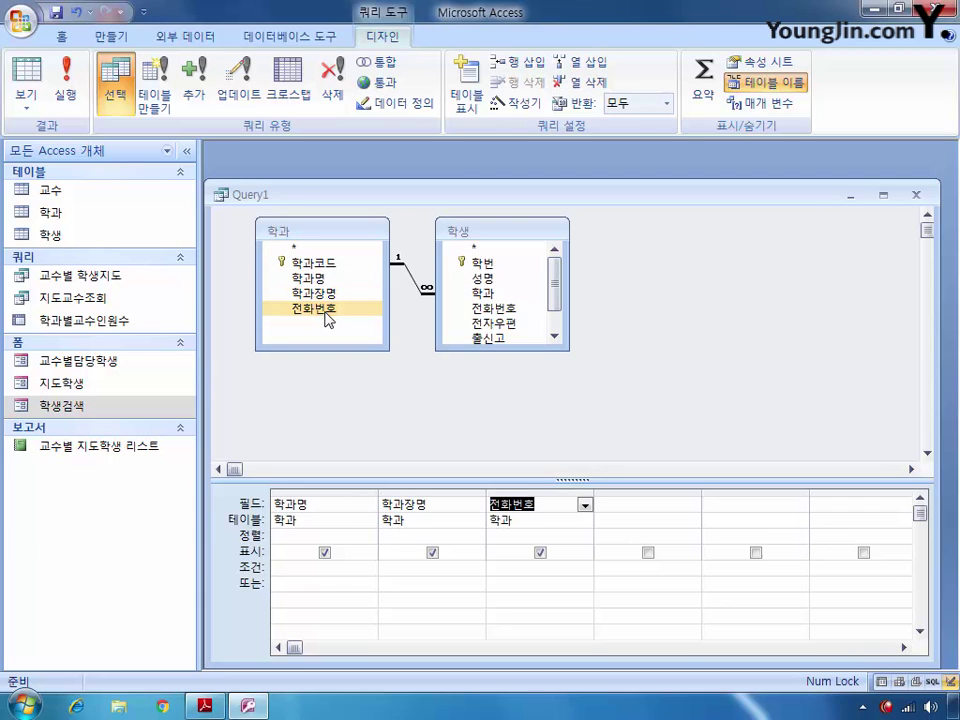
pyautogui.click(483, 293)
pyautogui.doubleClick(483, 262)
pyautogui.click(535, 324)
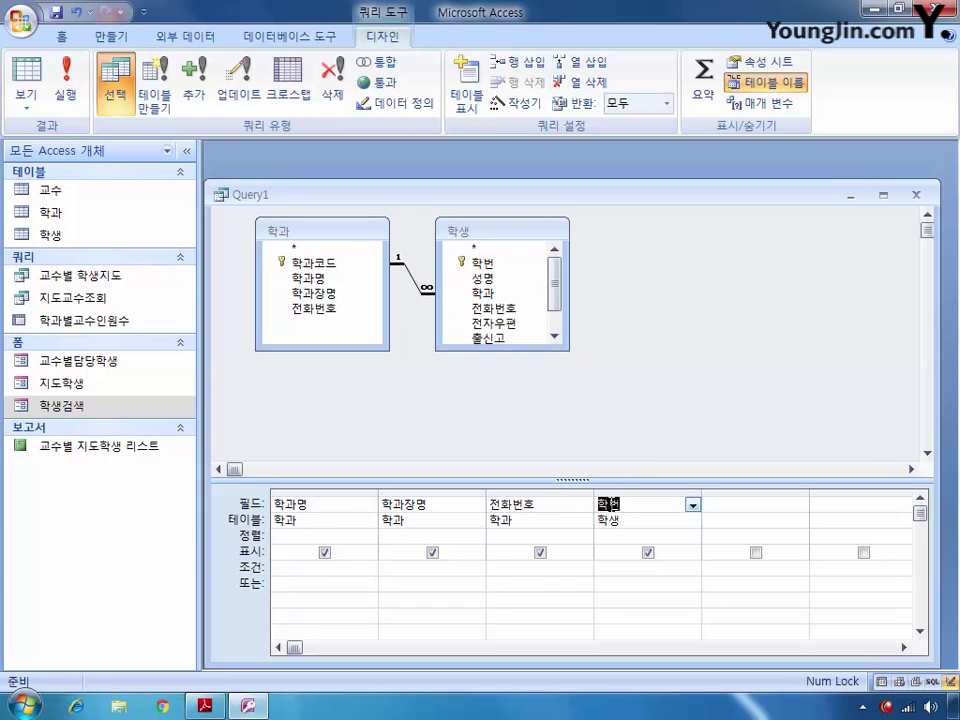
# Step: Turn on the summary row, summarize 학번 by 개수 and give it the alias 학생수
pyautogui.click(704, 80)
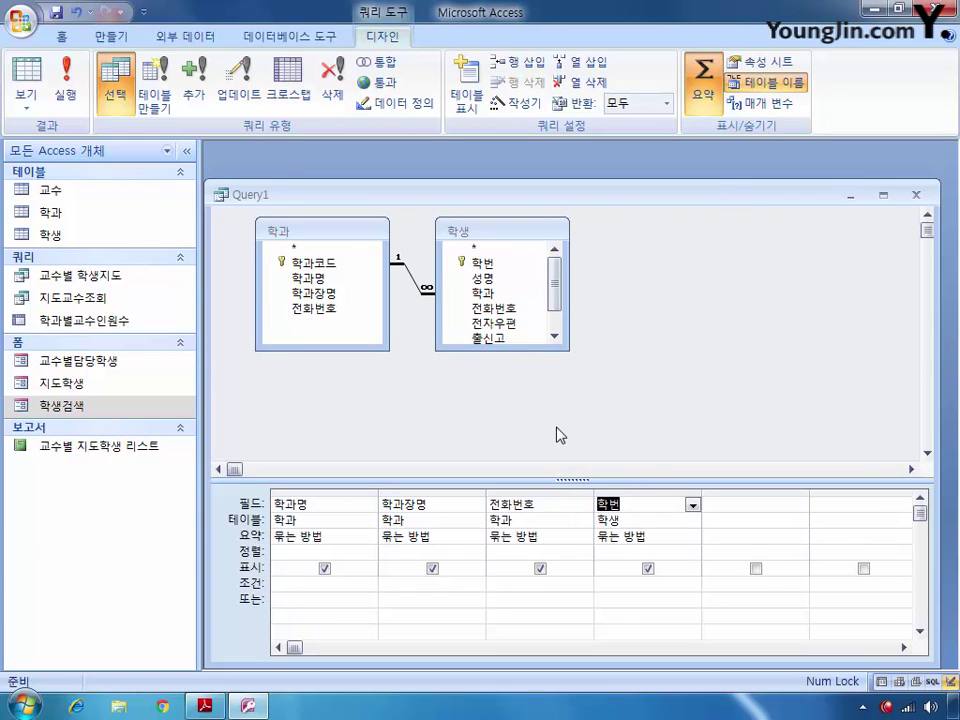
pyautogui.click(691, 540)
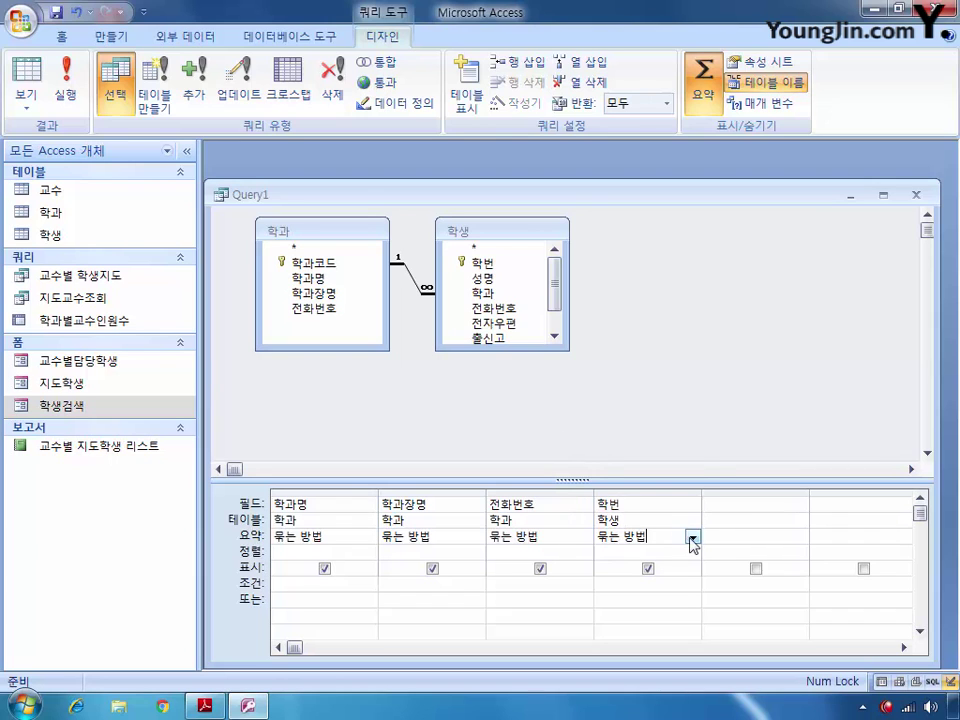
pyautogui.click(662, 430)
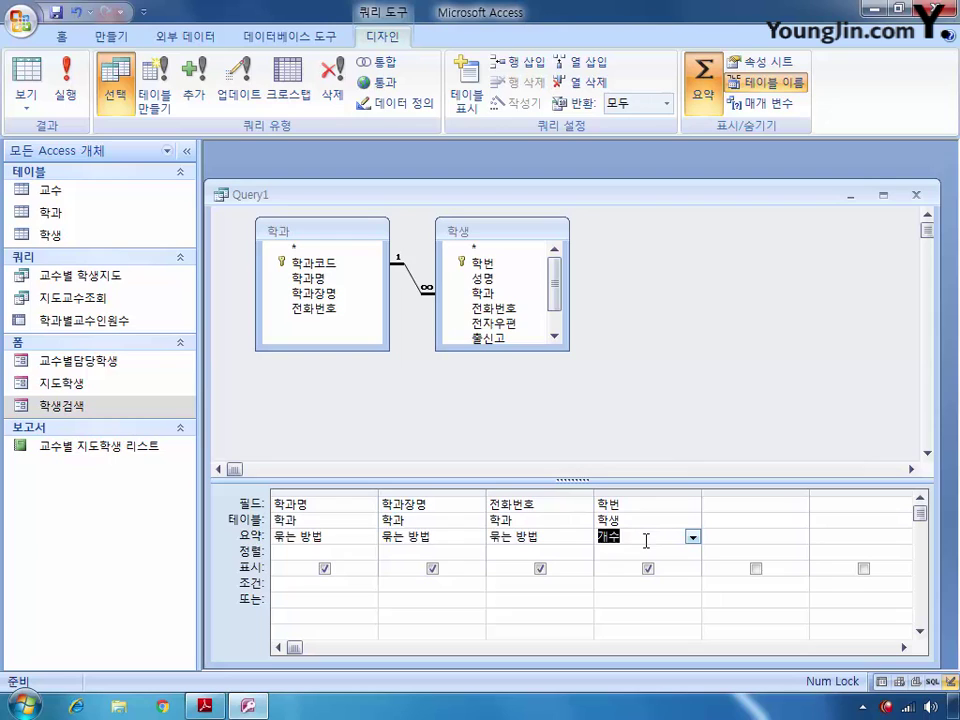
pyautogui.click(600, 504)
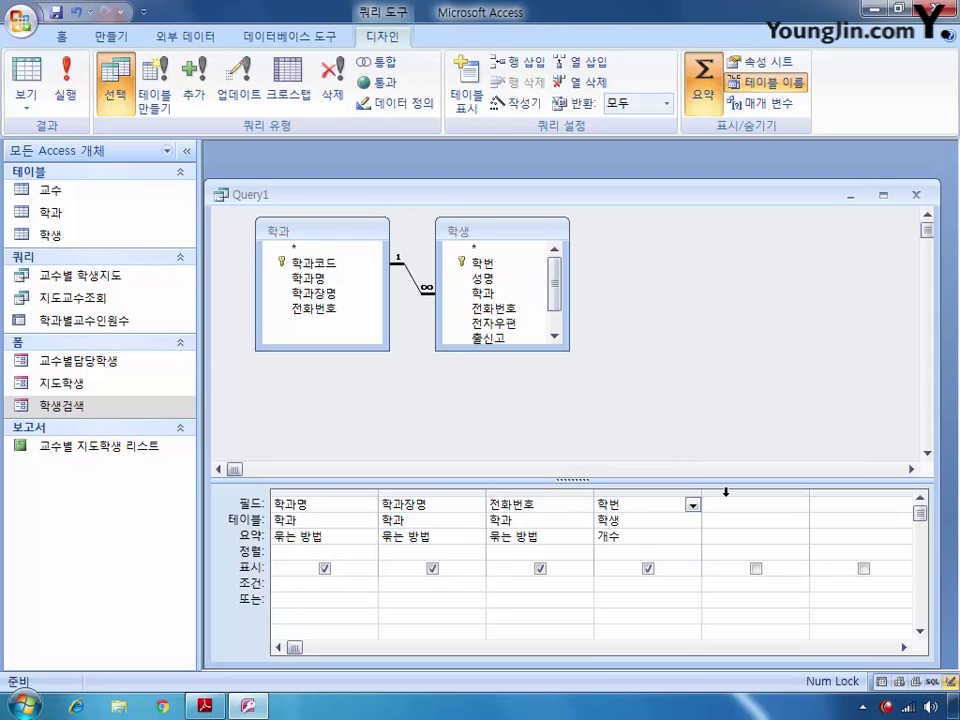
pyautogui.write('학생수:')
# Step: Close the student count query and save it as 학과별학생수조회
pyautogui.click(915, 194)
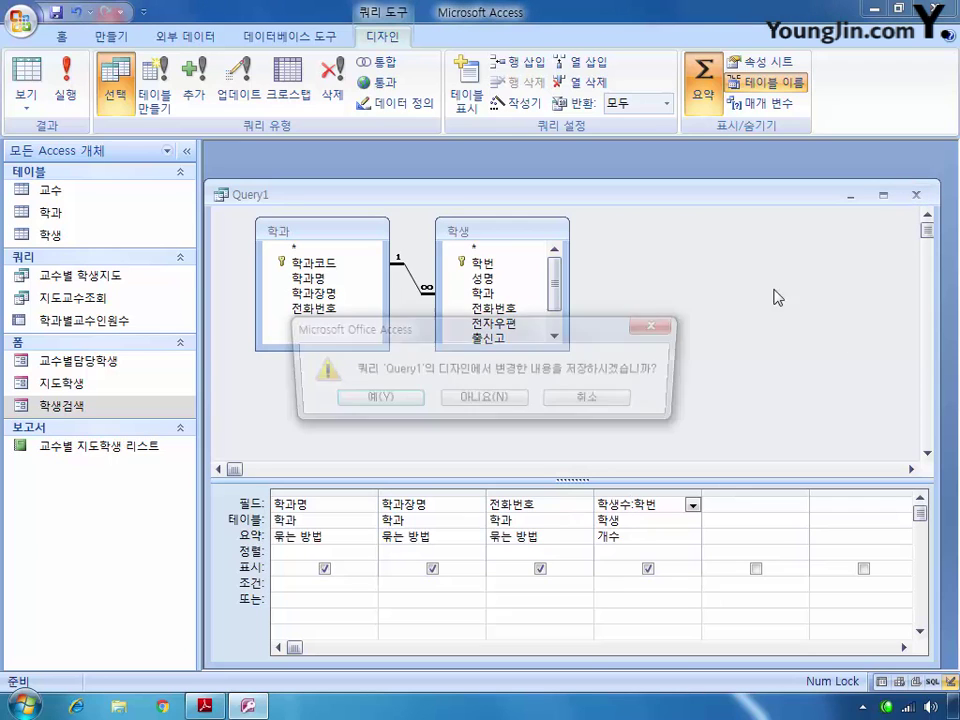
pyautogui.click(374, 401)
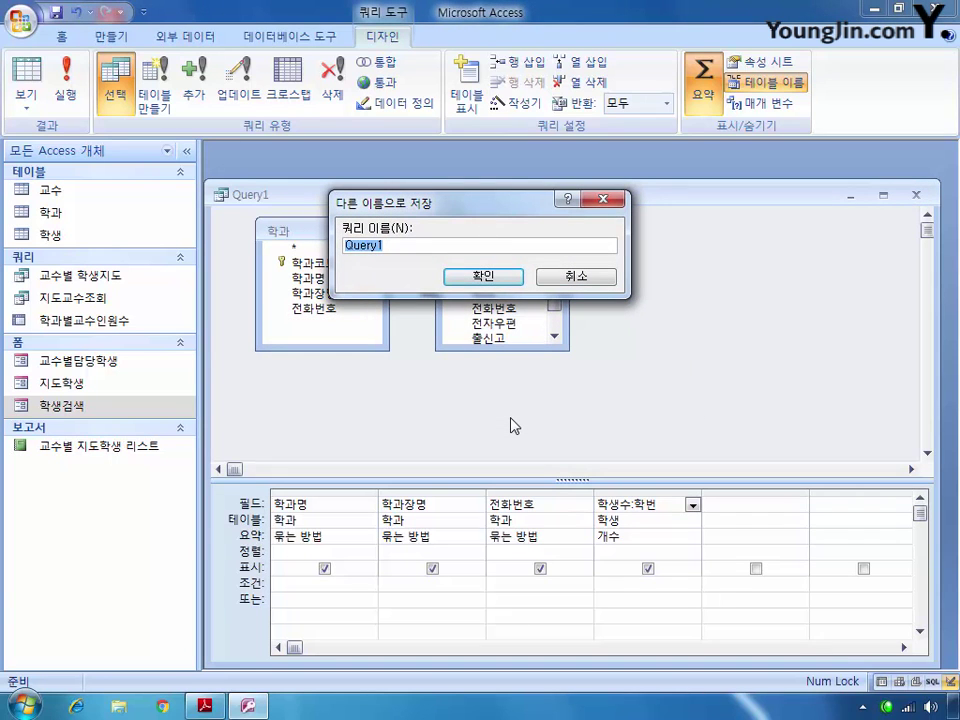
pyautogui.write('하')
pyautogui.write('과ㅂ')
pyautogui.write('별학생수조회')
pyautogui.press('Return')
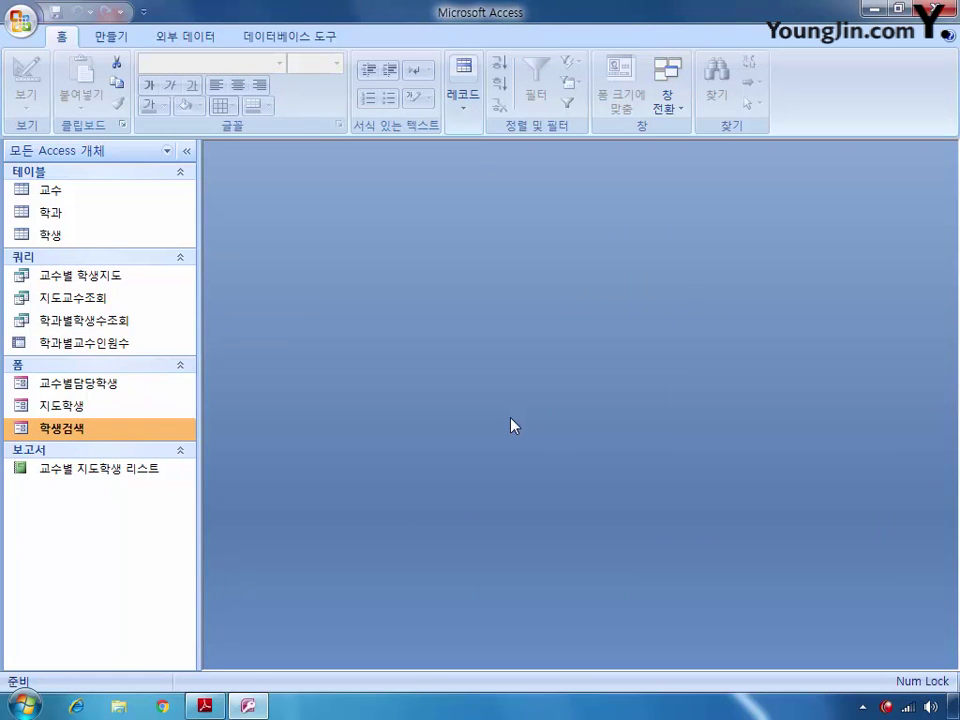
# Step: Create a new query in design view with the 학생 and 교수 tables
pyautogui.click(111, 40)
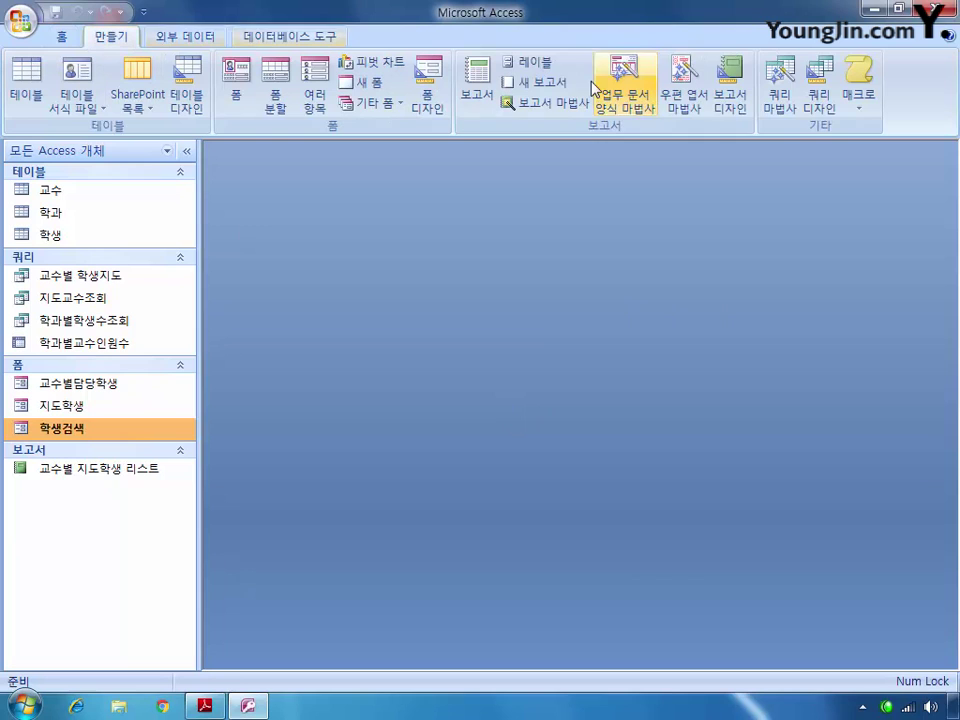
pyautogui.click(817, 120)
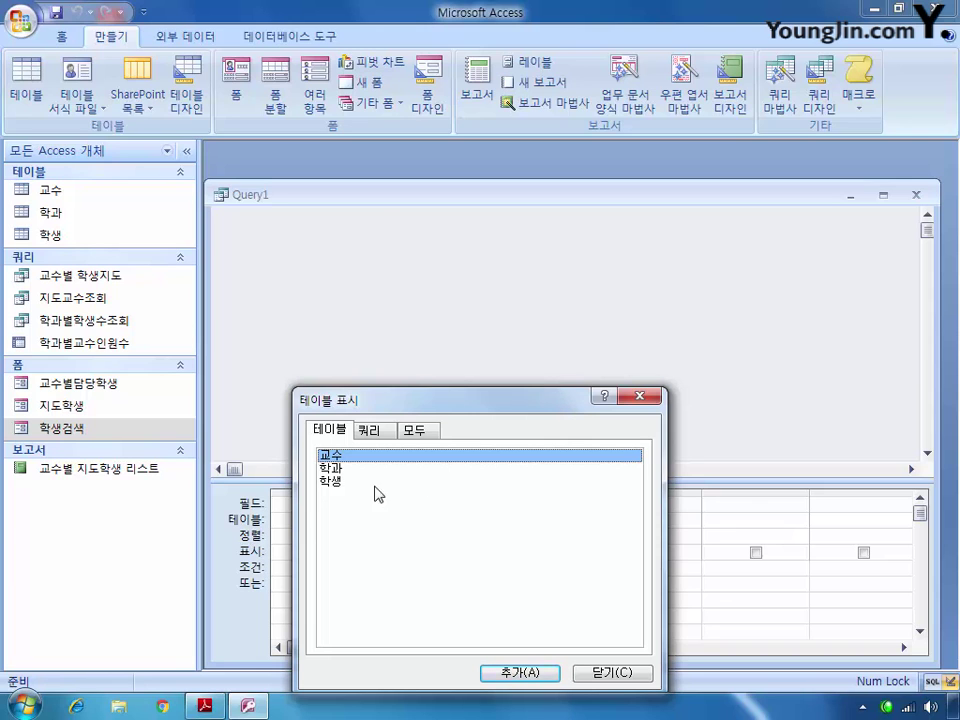
pyautogui.doubleClick(332, 481)
pyautogui.doubleClick(330, 455)
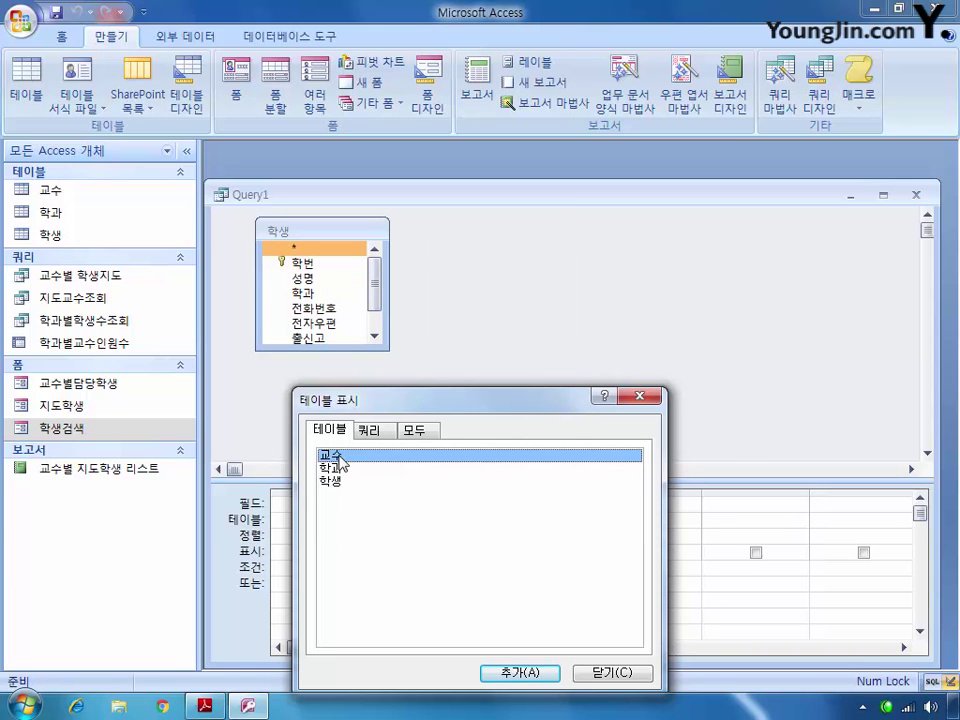
pyautogui.click(612, 673)
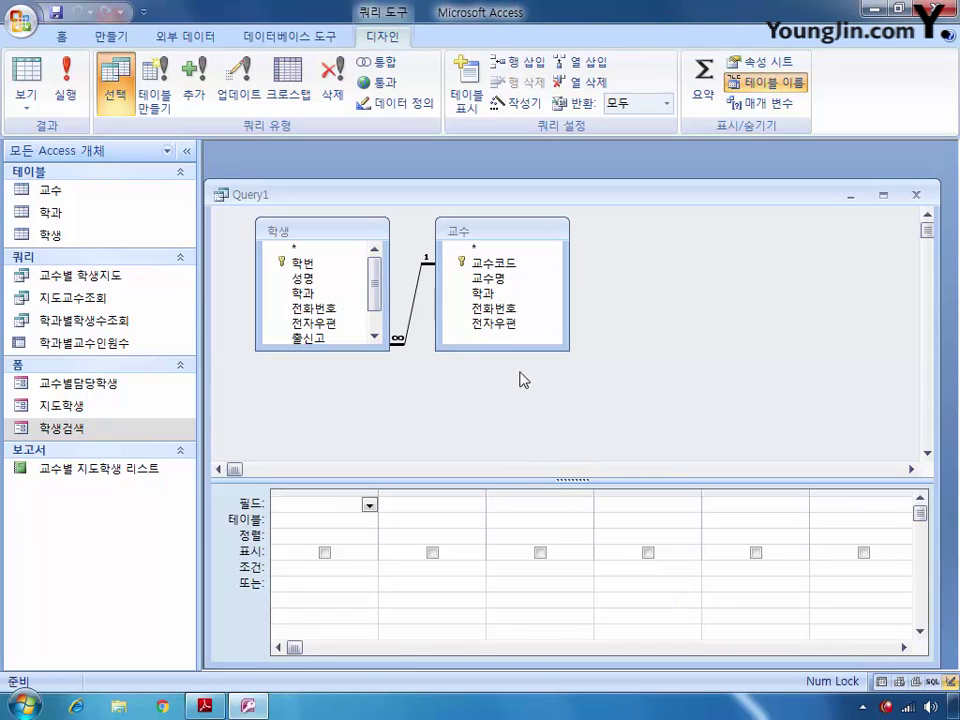
# Step: Turn on the summary row and add 교수명 and 학과 from 교수 and 학번 from 학생 to the grid
pyautogui.click(702, 100)
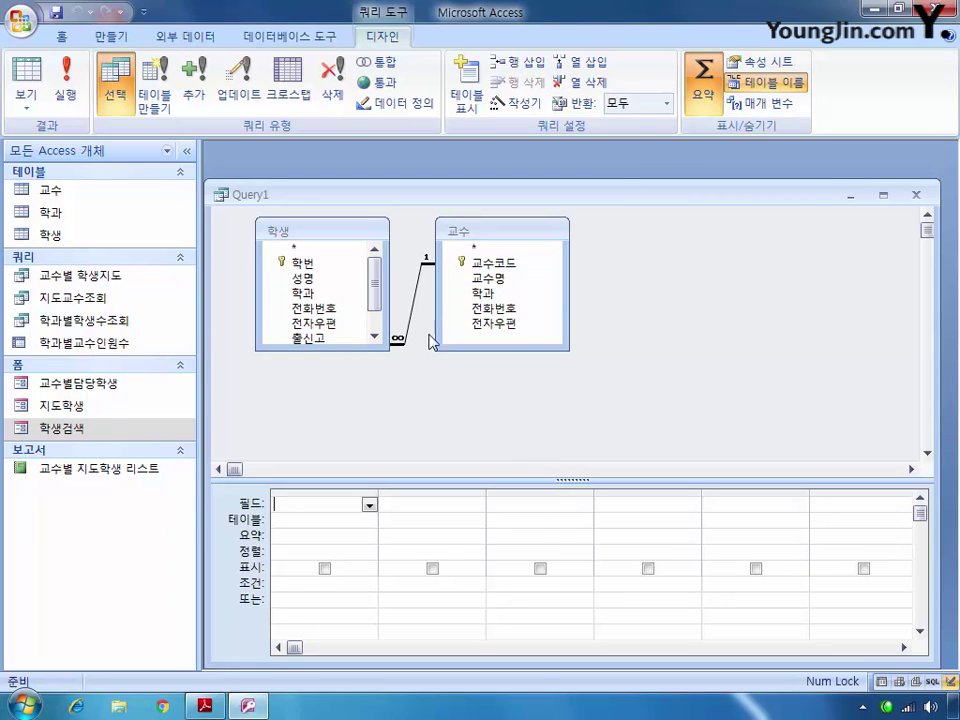
pyautogui.click(488, 294)
pyautogui.click(489, 309)
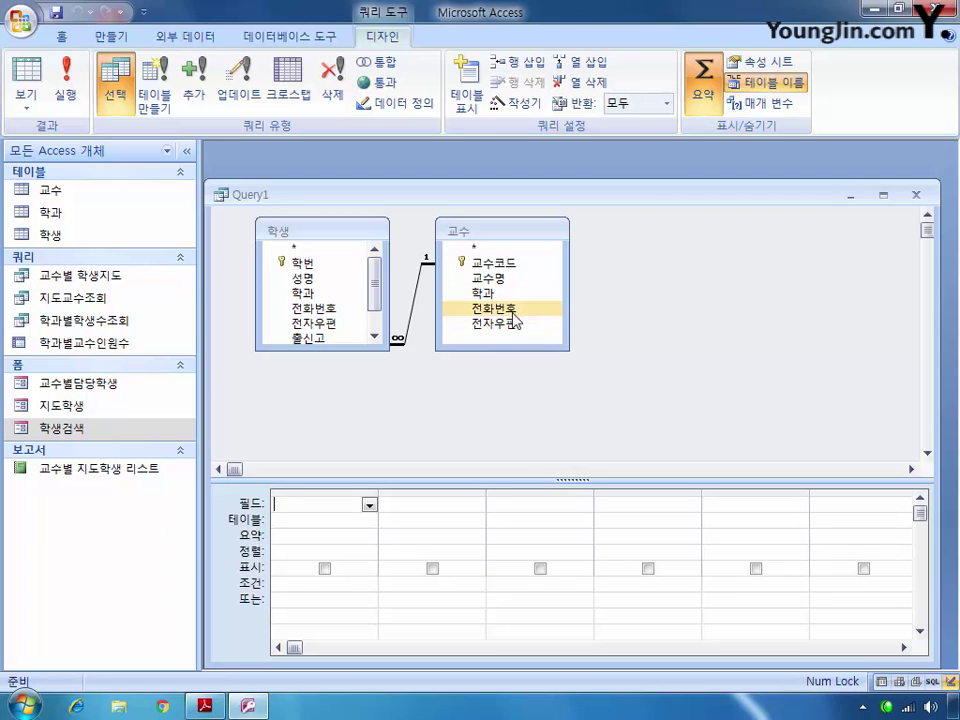
pyautogui.doubleClick(488, 278)
pyautogui.doubleClick(488, 294)
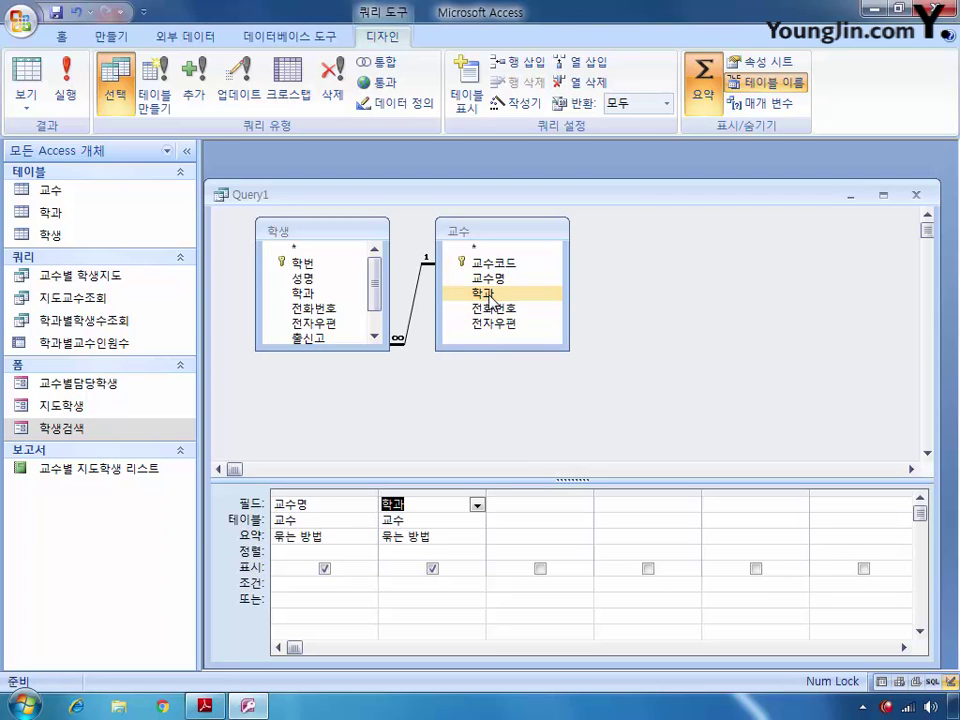
pyautogui.doubleClick(302, 262)
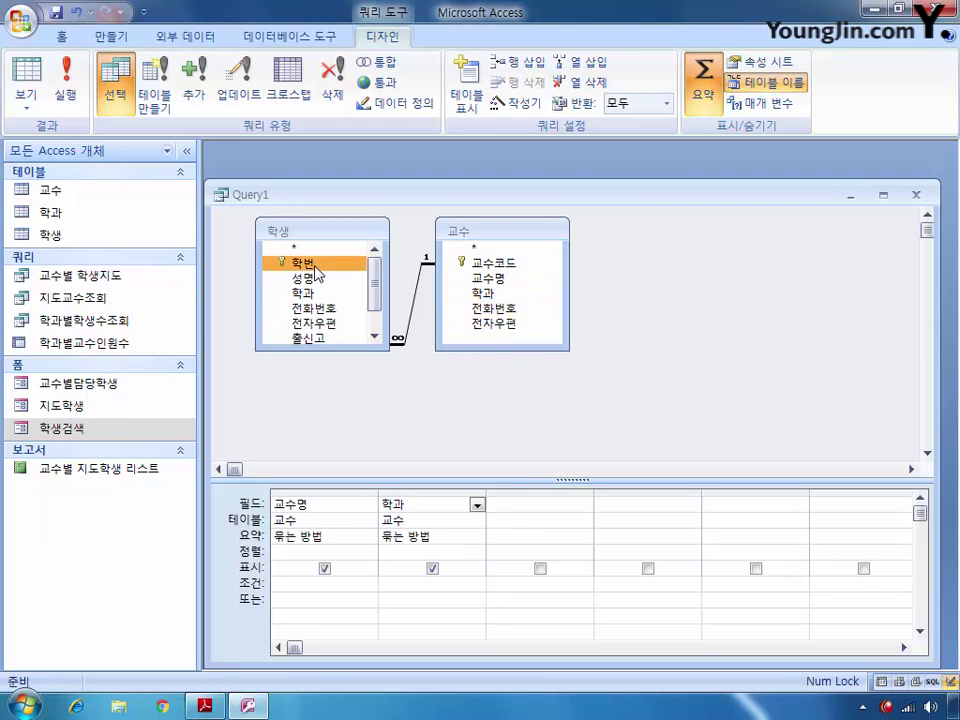
# Step: Set the 학번 field's summary to 개수
pyautogui.click(546, 538)
pyautogui.click(585, 537)
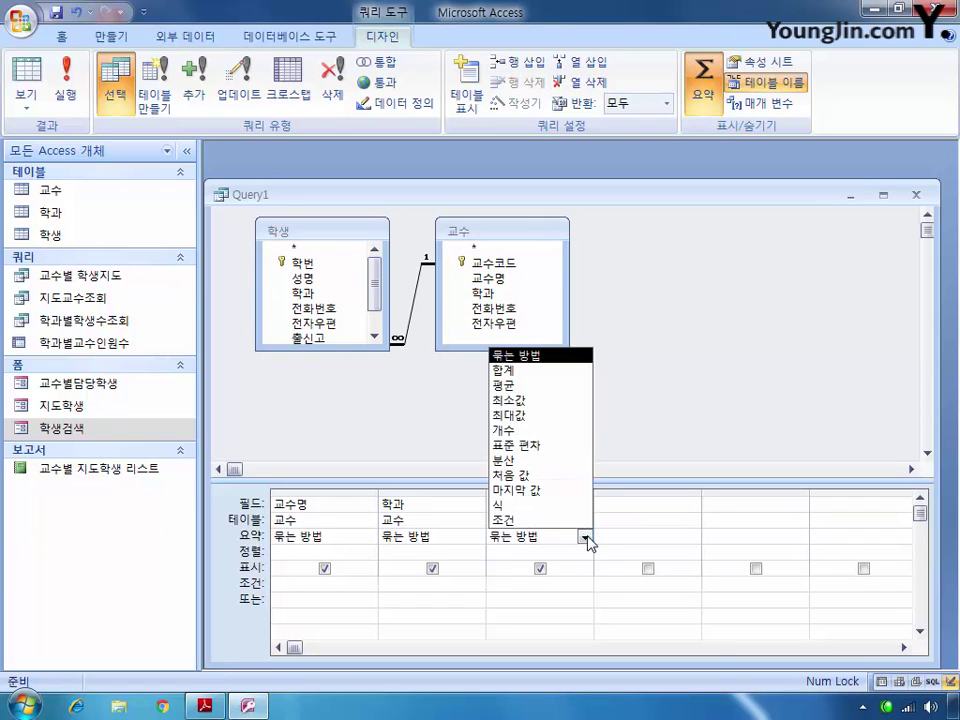
pyautogui.click(549, 437)
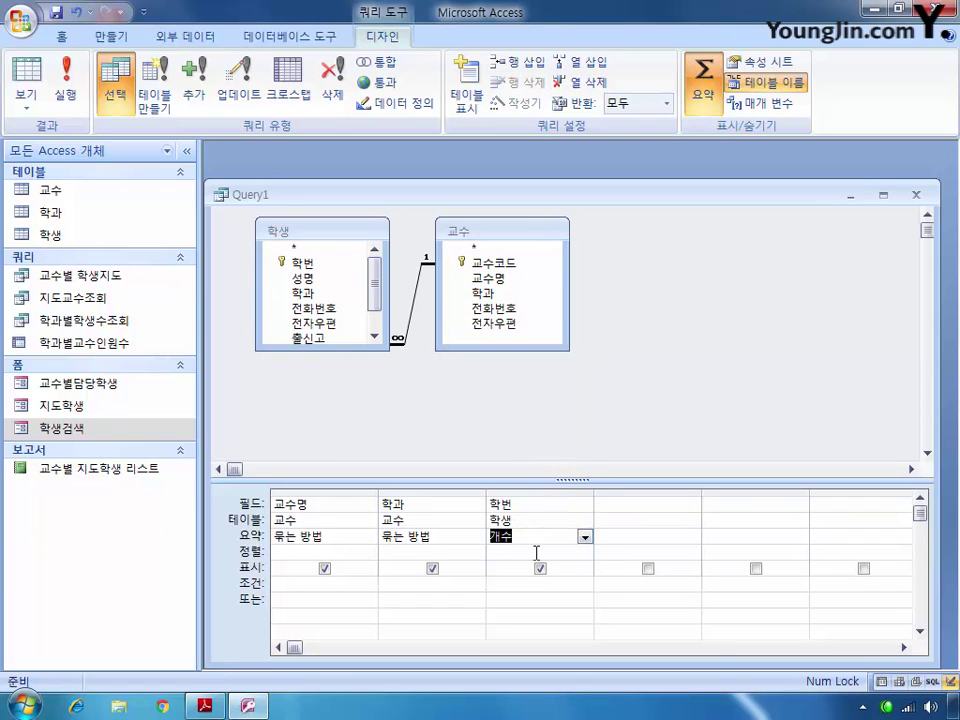
# Step: Sort the counted 학번 field in descending order (내림차순) and give it the alias 학생수
pyautogui.click(579, 552)
pyautogui.click(585, 553)
pyautogui.click(568, 580)
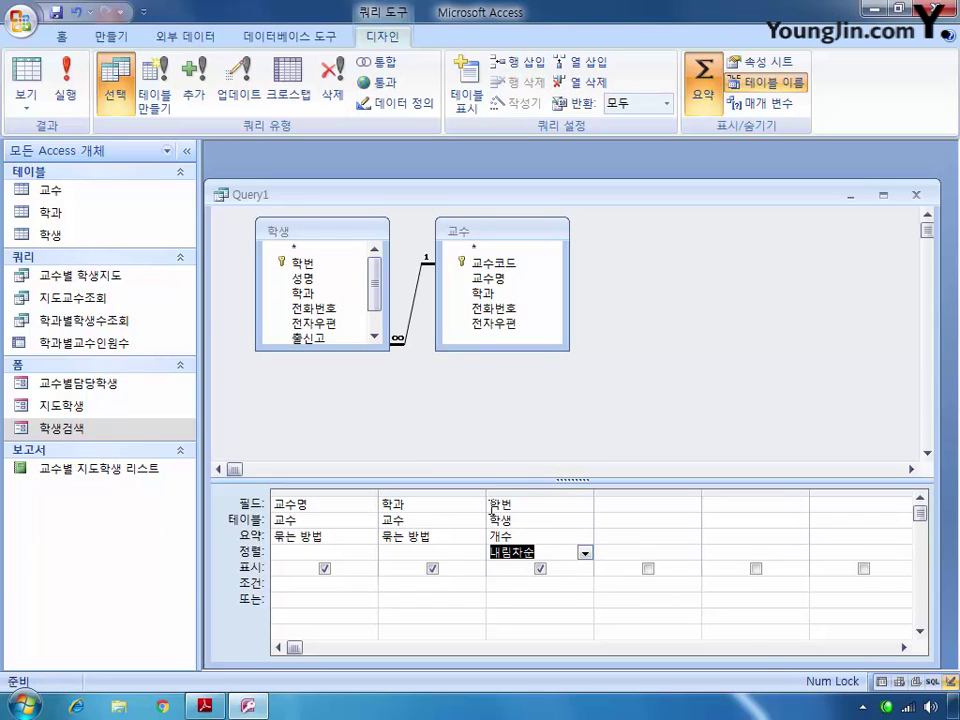
pyautogui.click(537, 511)
pyautogui.write('학생수:')
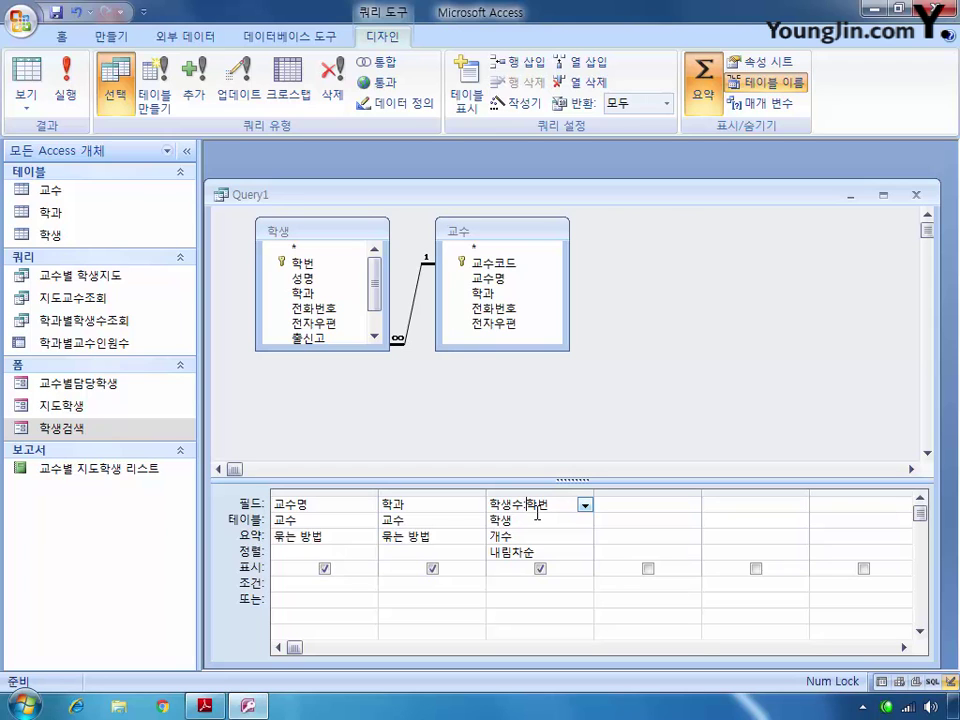
# Step: Close the query on 학생 and 교수 and save it as 학생제일많은교수
pyautogui.click(914, 196)
pyautogui.click(347, 339)
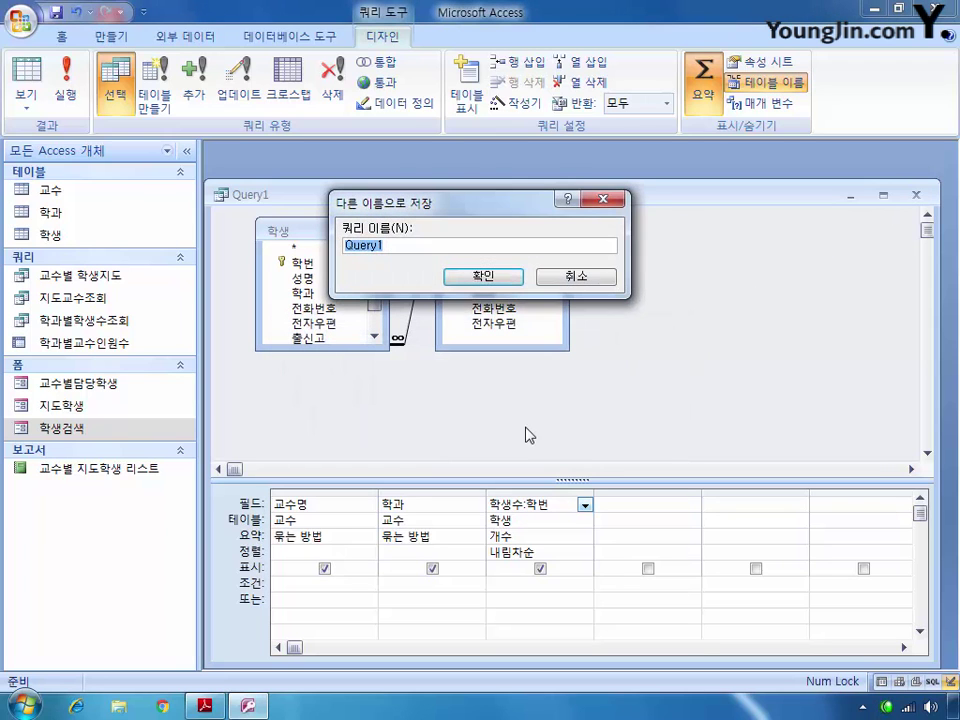
pyautogui.write('학생제일많ㅇ')
pyautogui.write('은교수')
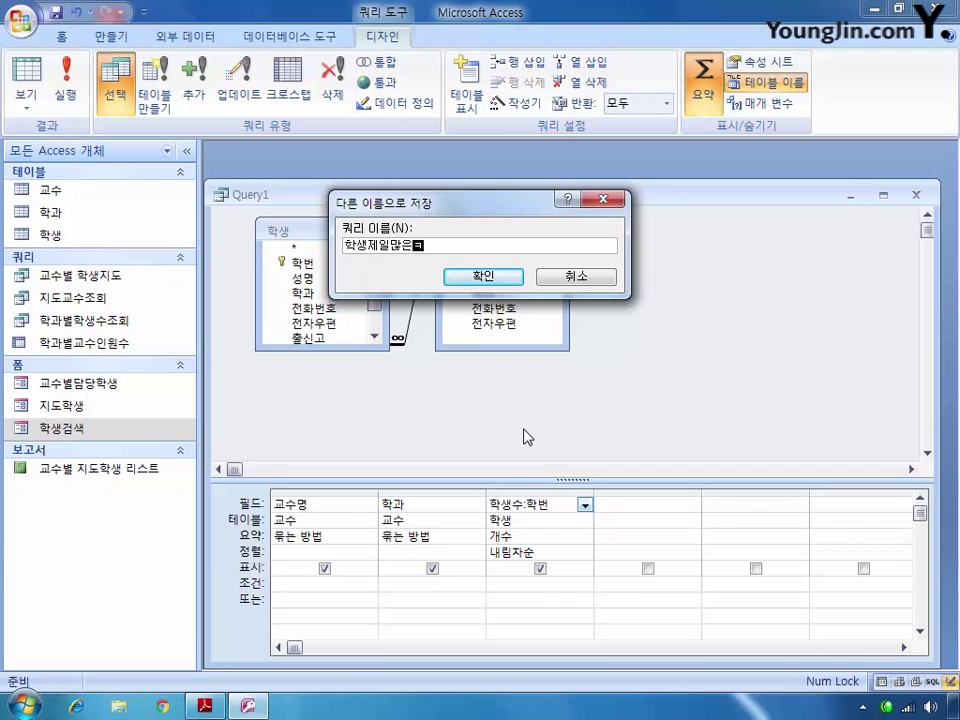
pyautogui.press('Return')
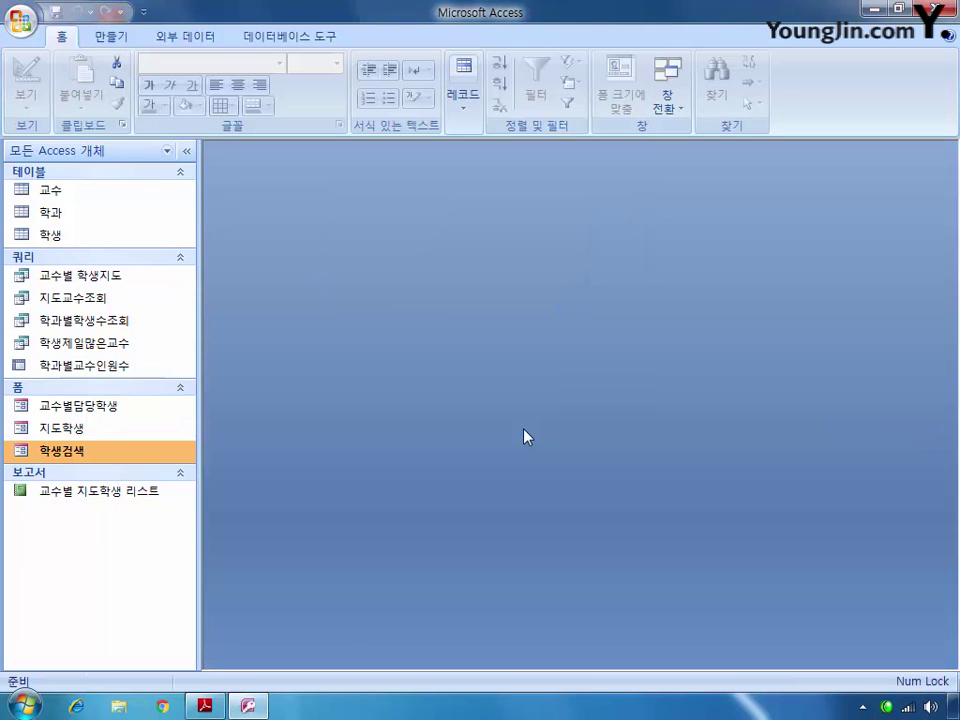